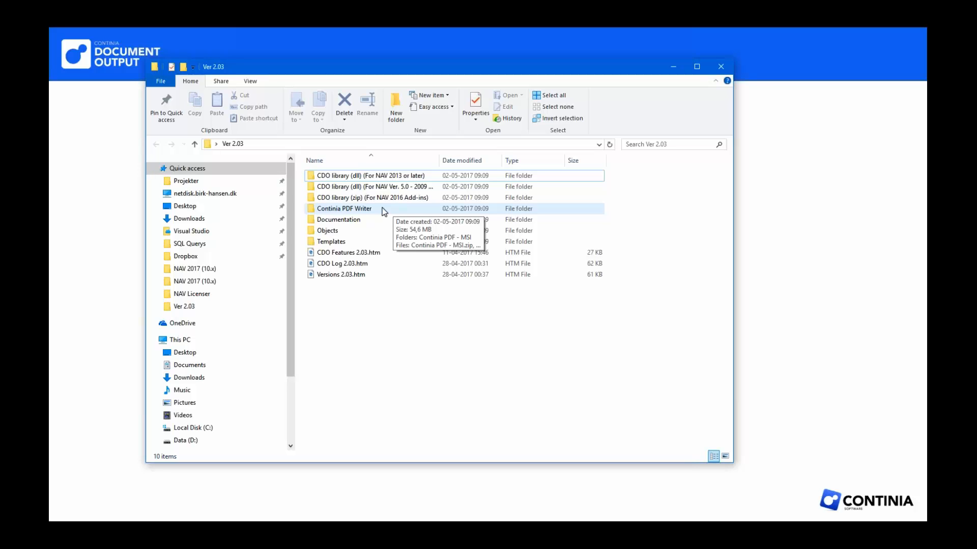
Look over the guides and the Upgrade Notes PDF in the Documentation folder of Ver 2.03, and close the folder.
{"action": "left_click", "coordinate": [353, 220]}
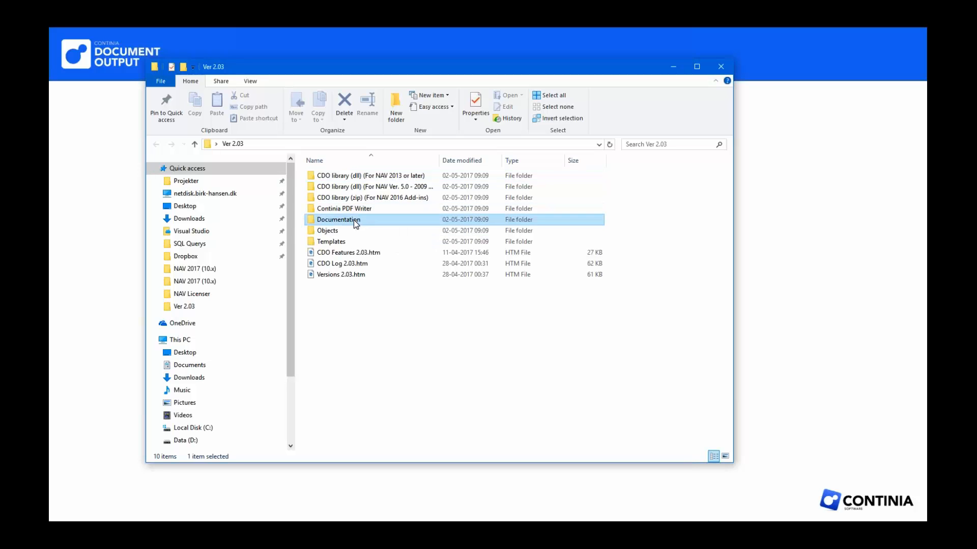
{"action": "double_click", "coordinate": [353, 220]}
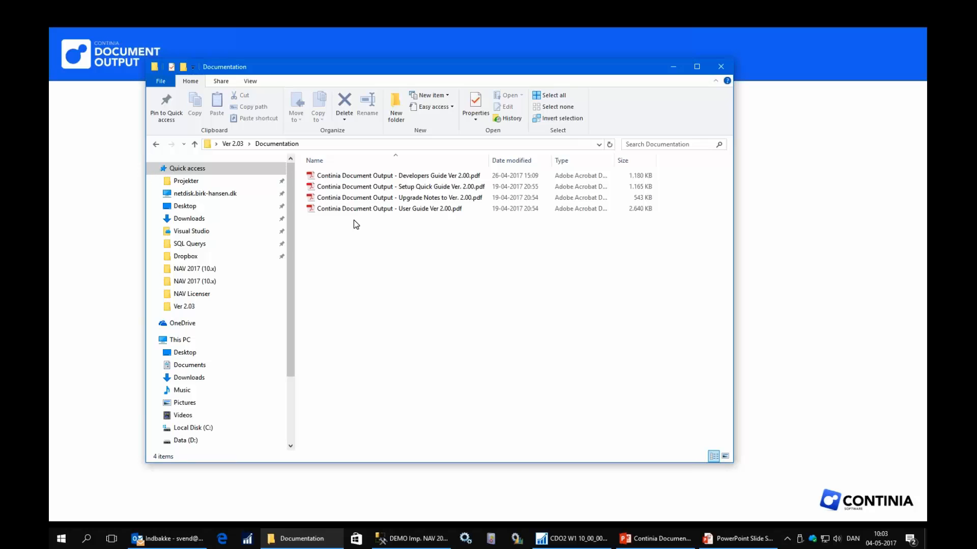
{"action": "left_click", "coordinate": [422, 201]}
{"action": "left_click", "coordinate": [424, 201]}
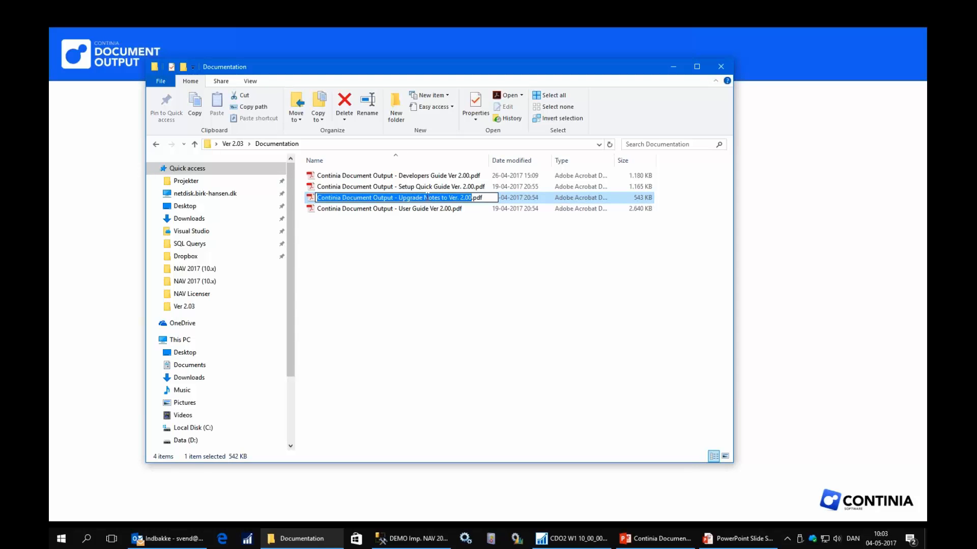
{"action": "left_click", "coordinate": [721, 67]}
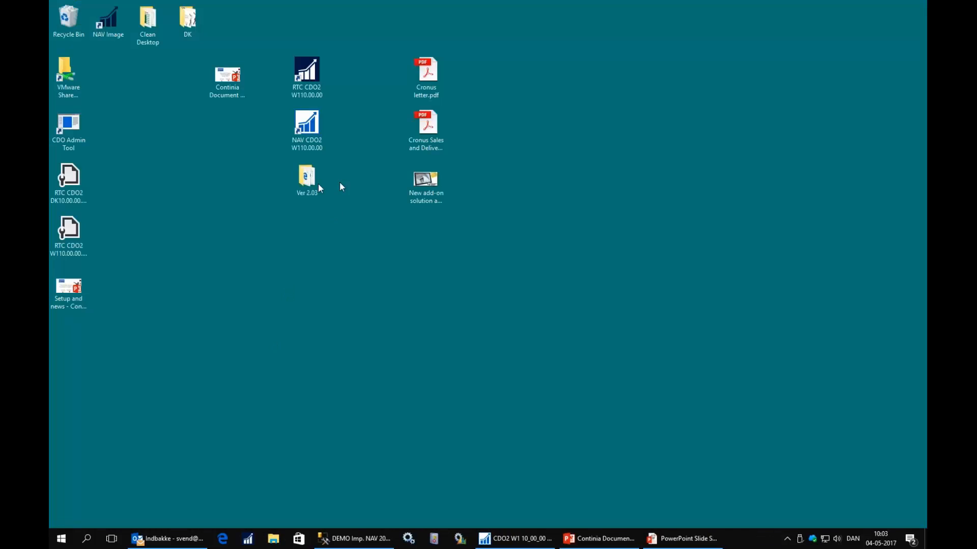
Reopen the Ver 2.03 folder and inspect its Objects and Templates subfolders, ending back in Ver 2.03.
{"action": "double_click", "coordinate": [315, 181]}
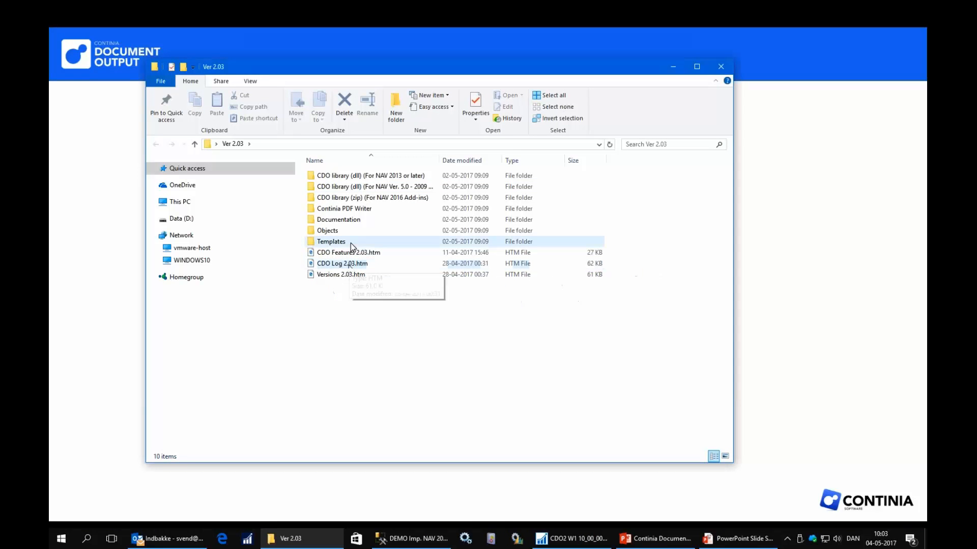
{"action": "double_click", "coordinate": [336, 232]}
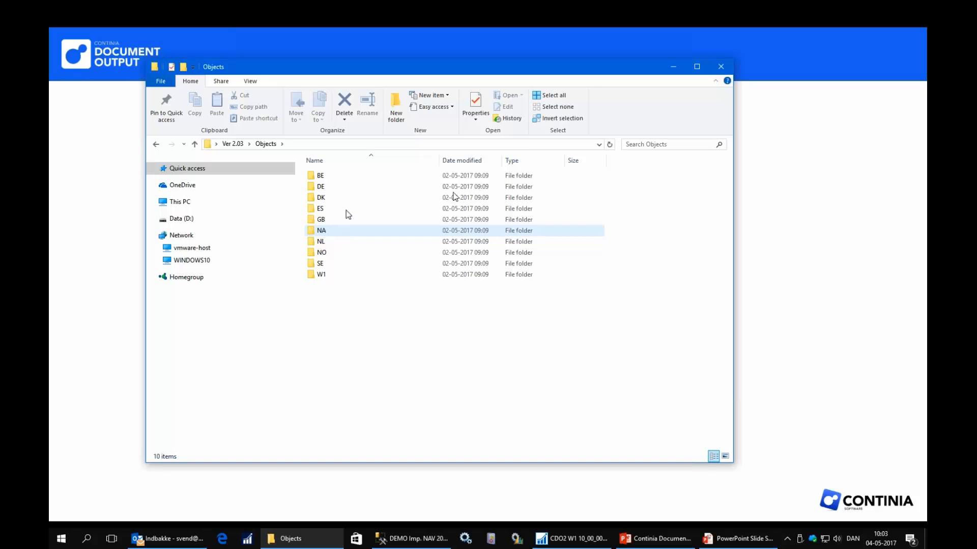
{"action": "left_click", "coordinate": [721, 66]}
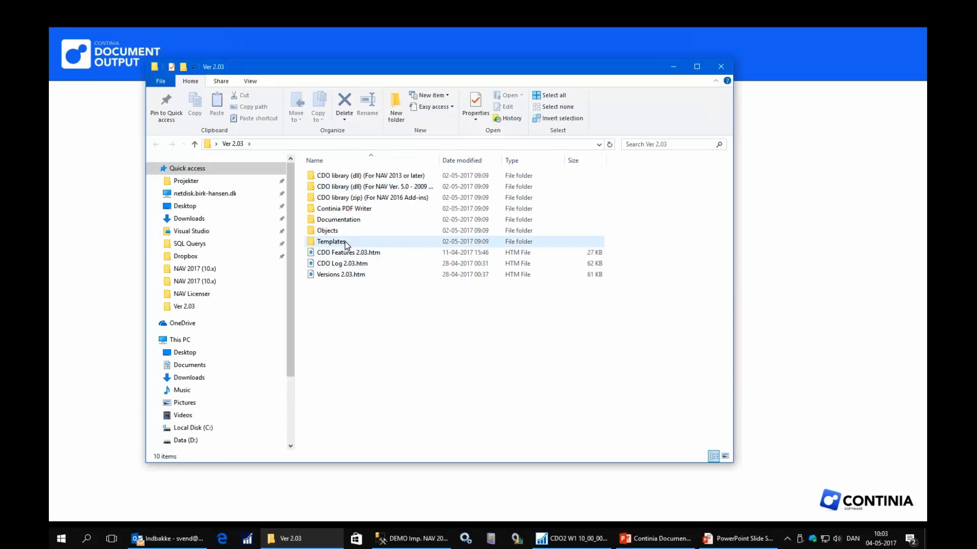
{"action": "double_click", "coordinate": [345, 243]}
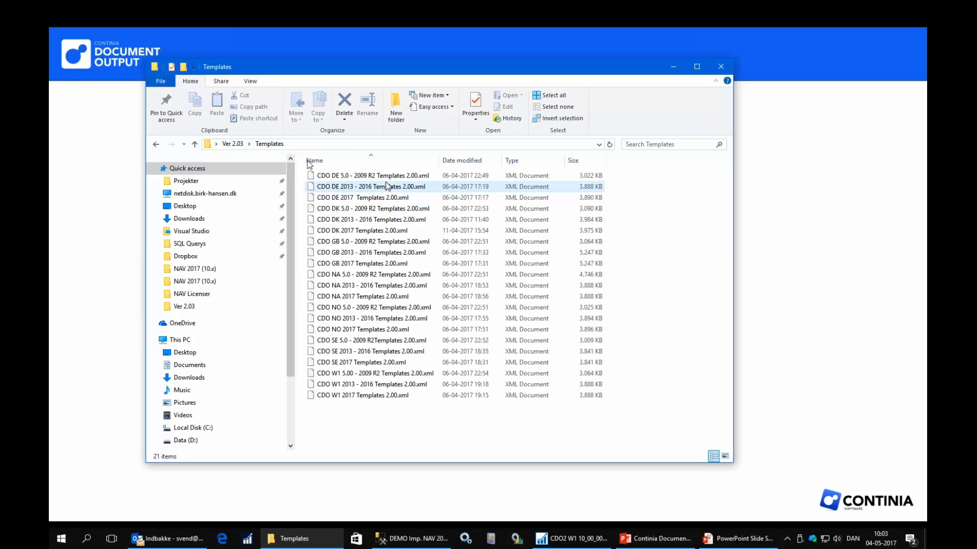
{"action": "left_click", "coordinate": [222, 145]}
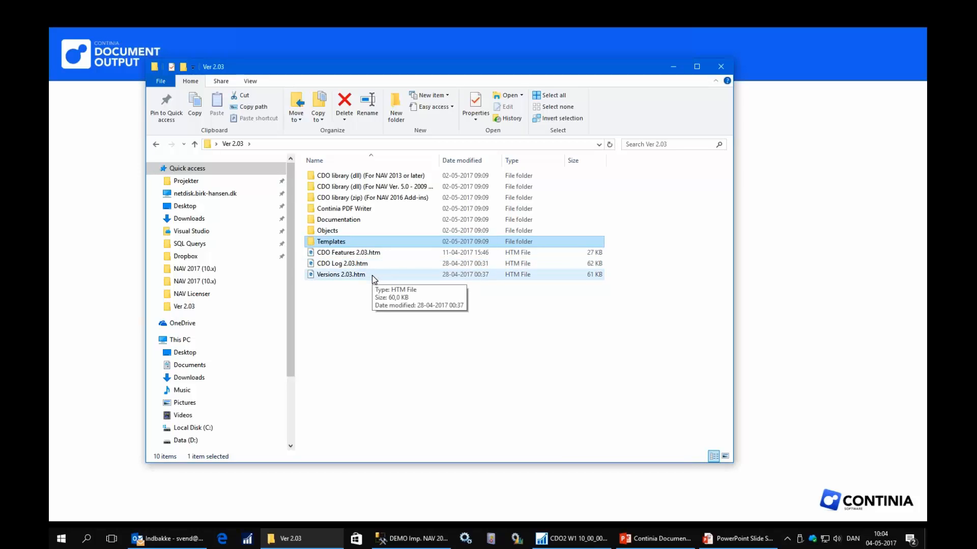
Open the Add-ins\Continia Doc. Output folder inside CDO library (dll) (For NAV 2013 or later).
{"action": "left_click", "coordinate": [395, 178]}
{"action": "double_click", "coordinate": [395, 178]}
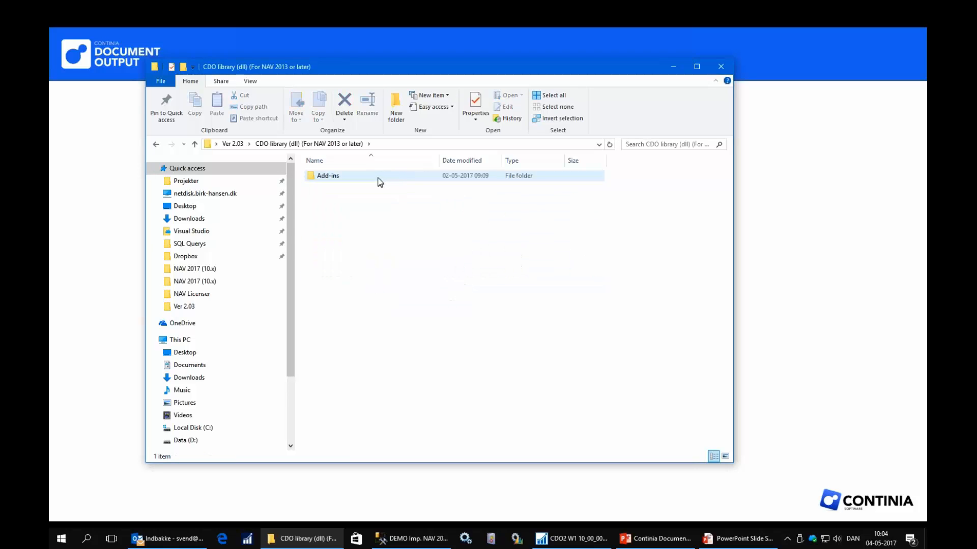
{"action": "double_click", "coordinate": [378, 178]}
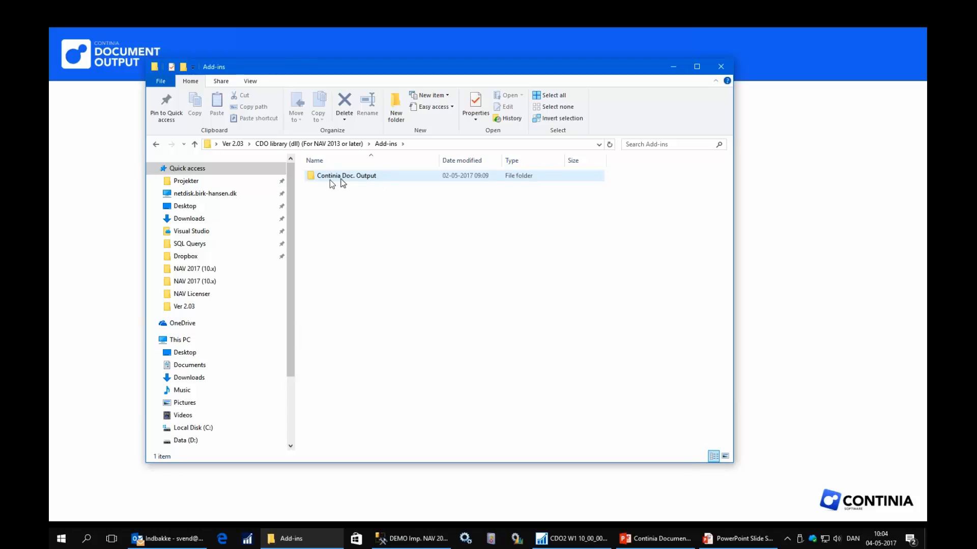
{"action": "double_click", "coordinate": [342, 179]}
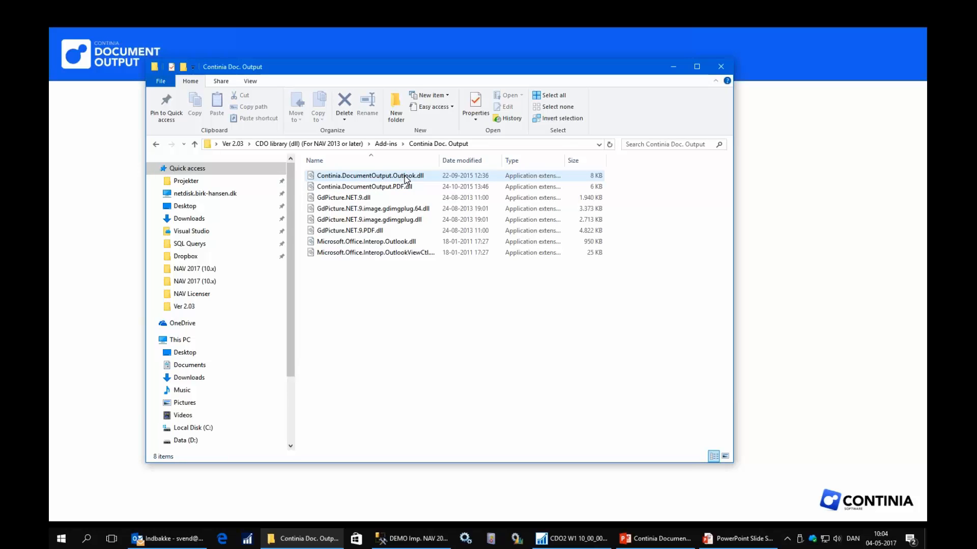
Check the general file properties of Continia.DocumentOutput.Outlook.dll and close them.
{"action": "left_click", "coordinate": [397, 176]}
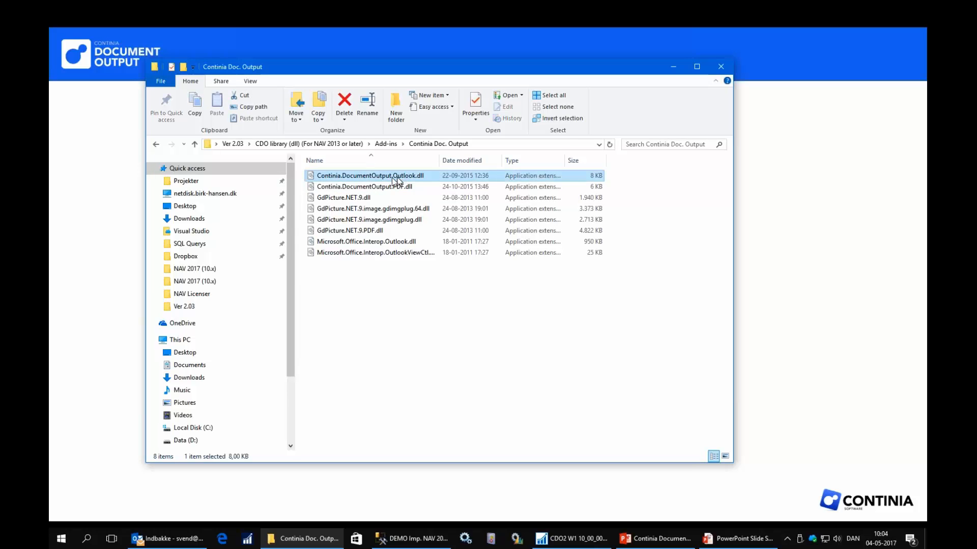
{"action": "right_click", "coordinate": [393, 178]}
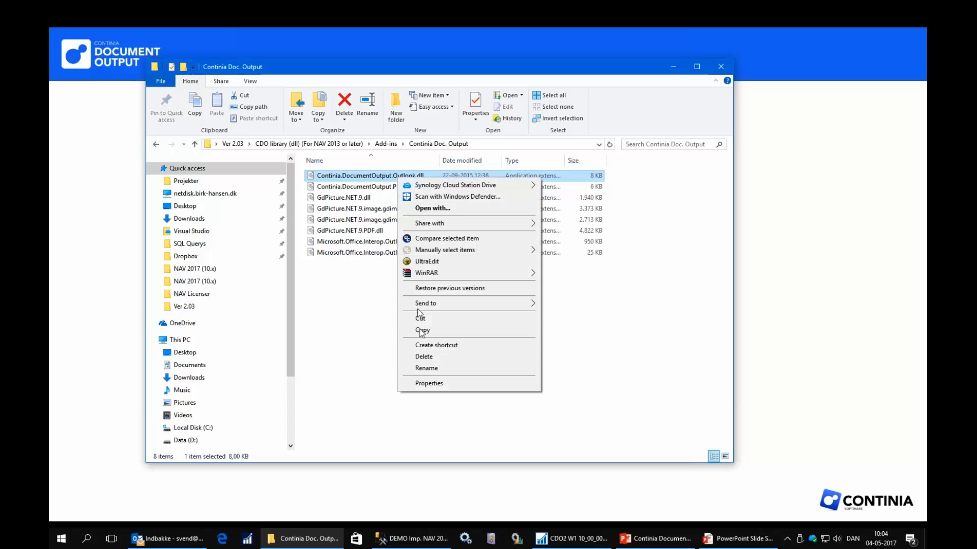
{"action": "left_click", "coordinate": [428, 384]}
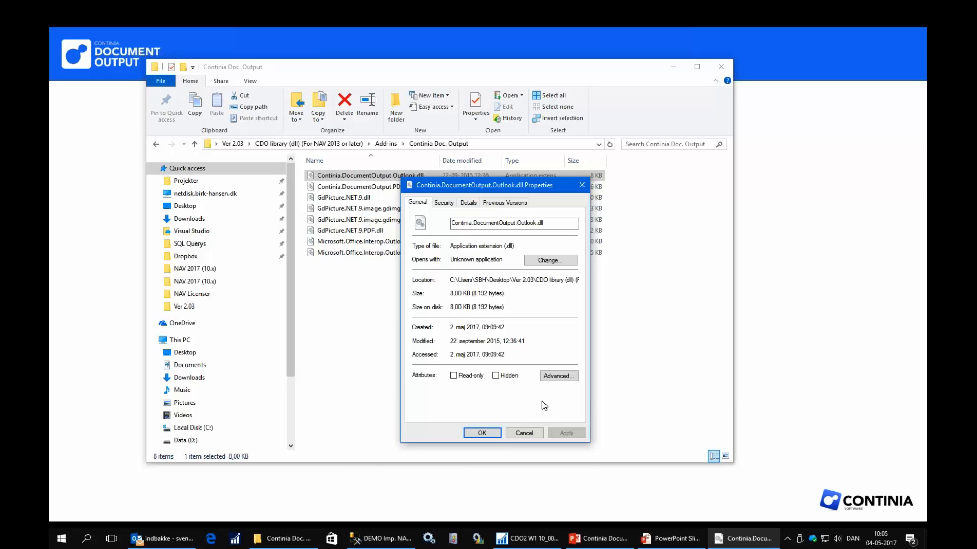
{"action": "left_click", "coordinate": [486, 433]}
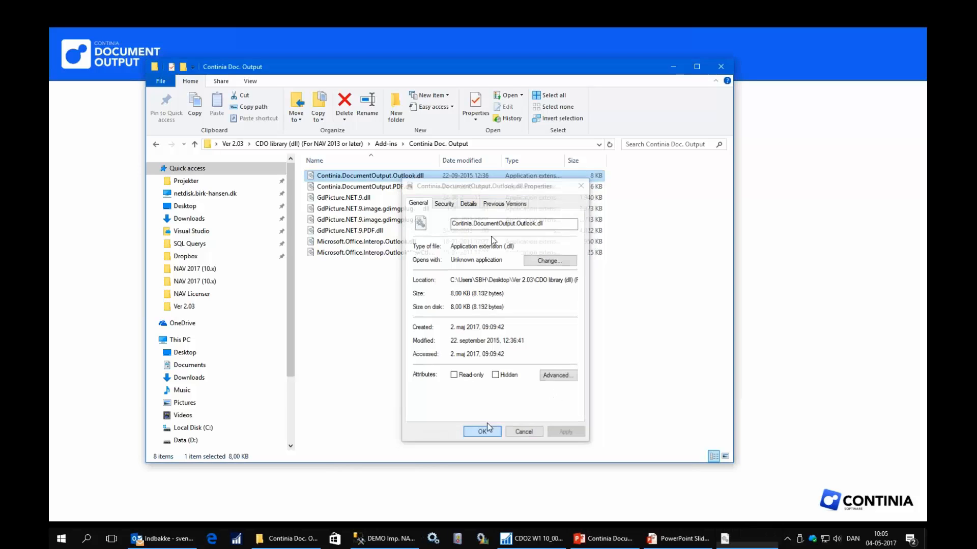
Copy the Continia Doc. Output folder from the library's Add-ins folder.
{"action": "left_click", "coordinate": [386, 144]}
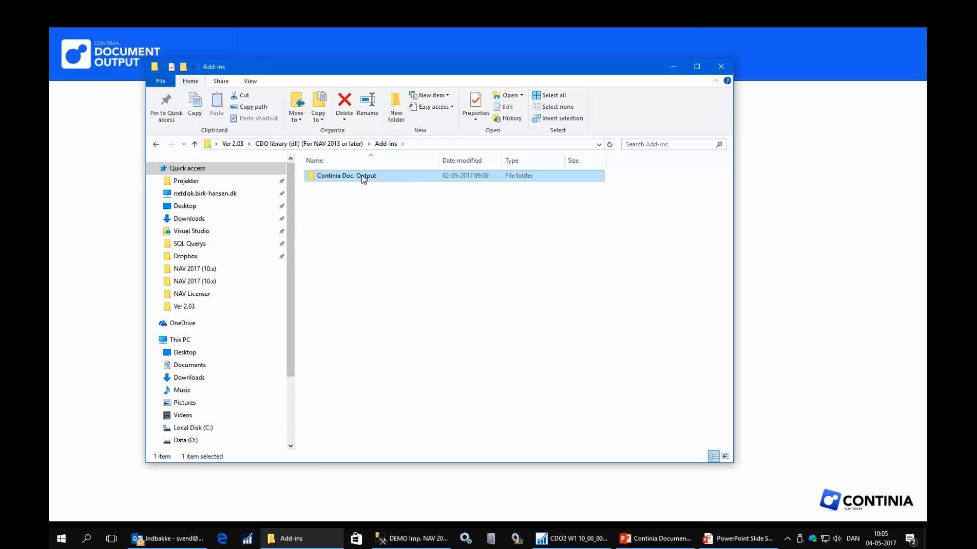
{"action": "right_click", "coordinate": [362, 181]}
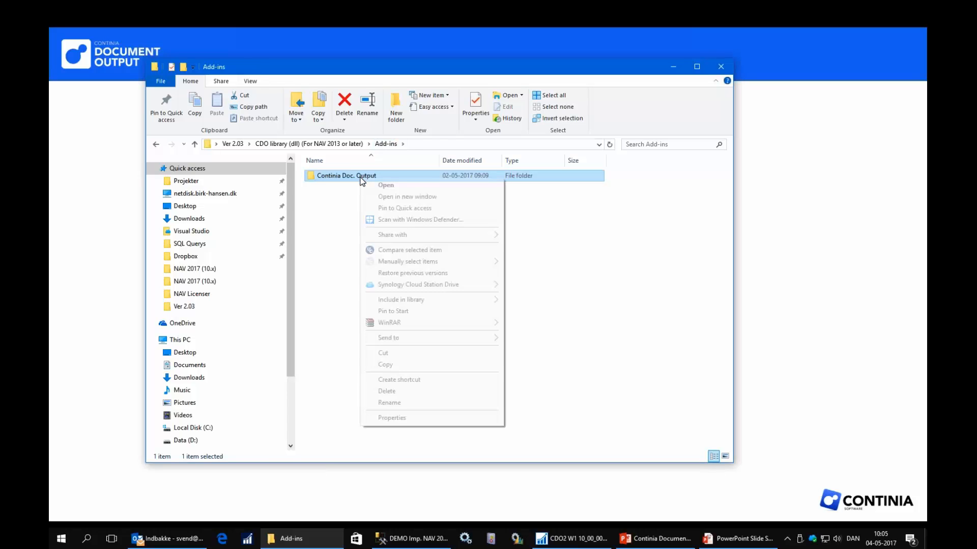
{"action": "left_click", "coordinate": [386, 365]}
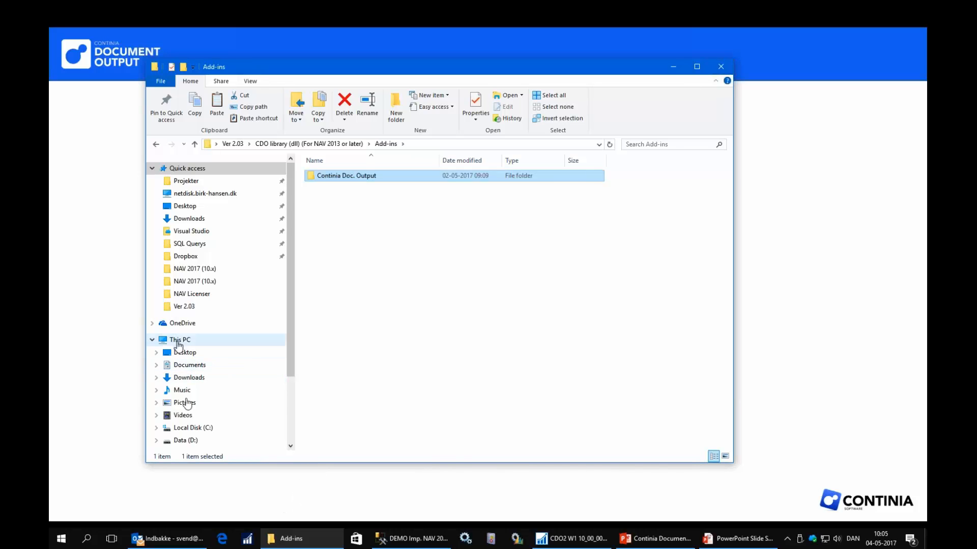
Go to the NAV service add-ins folder at C:\Program Files\Microsoft Dynamics NAV\100\Service\Add-ins and locate its Continia Doc. Output folder.
{"action": "left_click", "coordinate": [192, 427]}
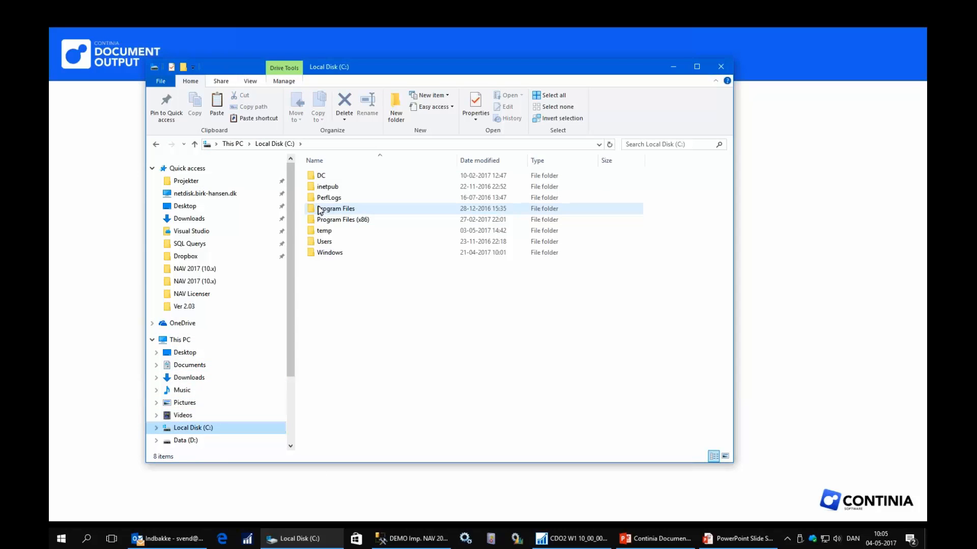
{"action": "double_click", "coordinate": [338, 211]}
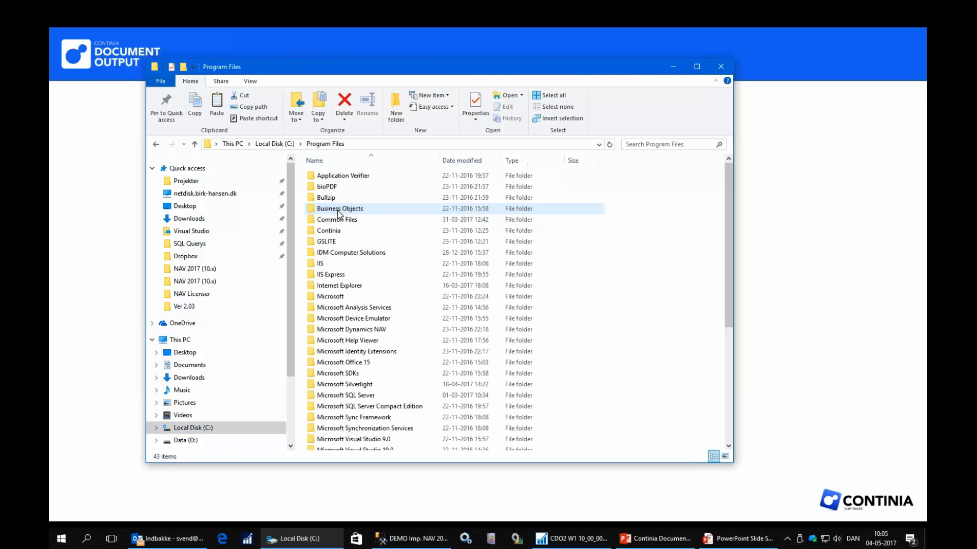
{"action": "double_click", "coordinate": [354, 329]}
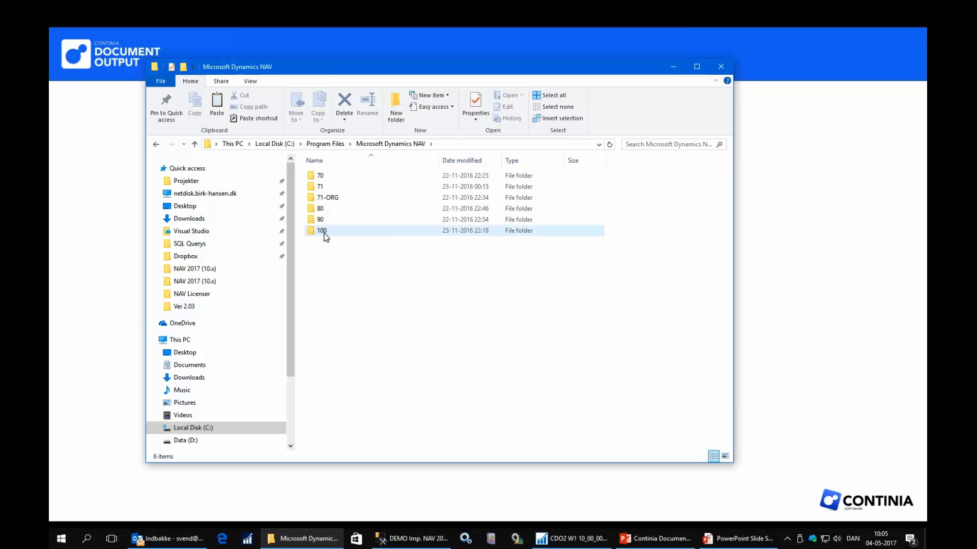
{"action": "double_click", "coordinate": [325, 233]}
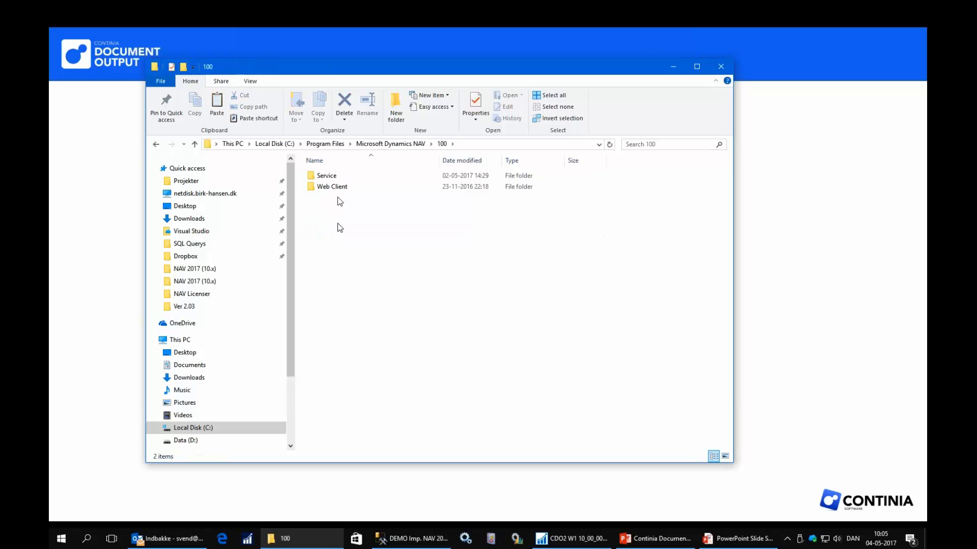
{"action": "left_click", "coordinate": [331, 174]}
{"action": "double_click", "coordinate": [331, 175]}
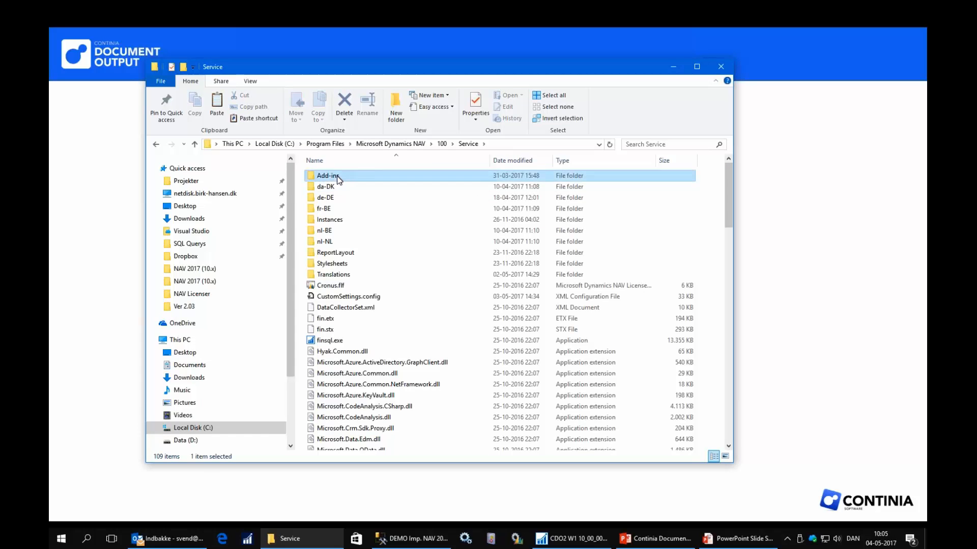
{"action": "double_click", "coordinate": [328, 176]}
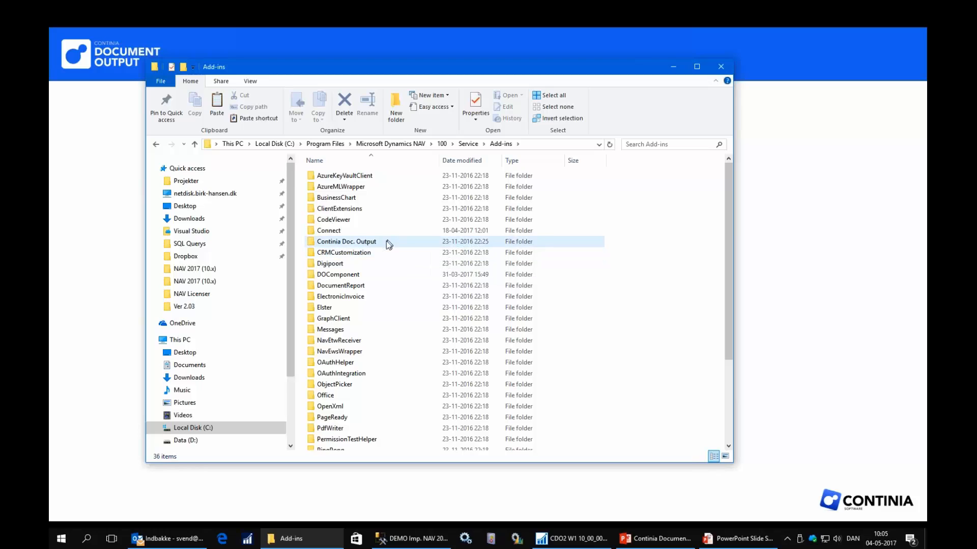
{"action": "mouse_move", "coordinate": [386, 242]}
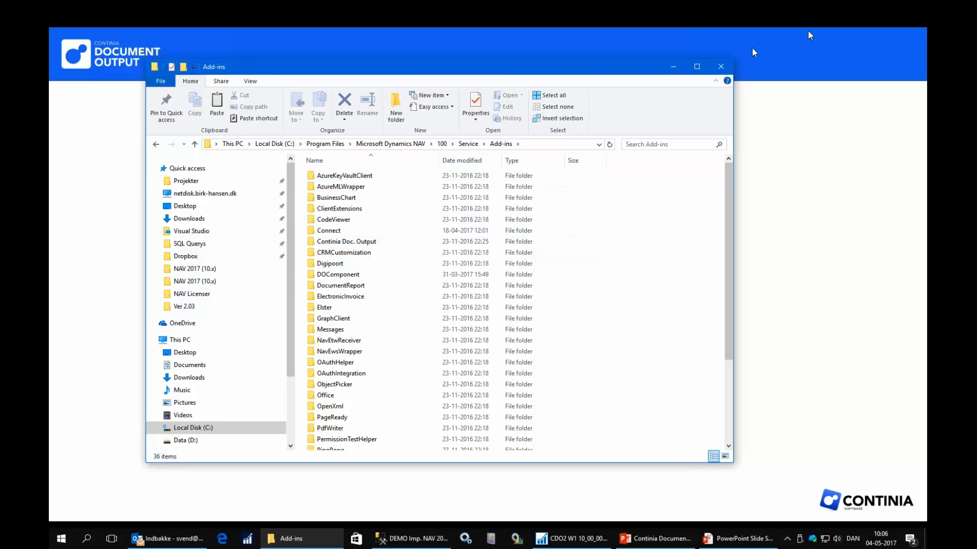
Switch to the Microsoft Dynamics NAV Development Environment and review the Sales Quote and Sales Order pages in the Object Designer.
{"action": "left_click", "coordinate": [673, 66]}
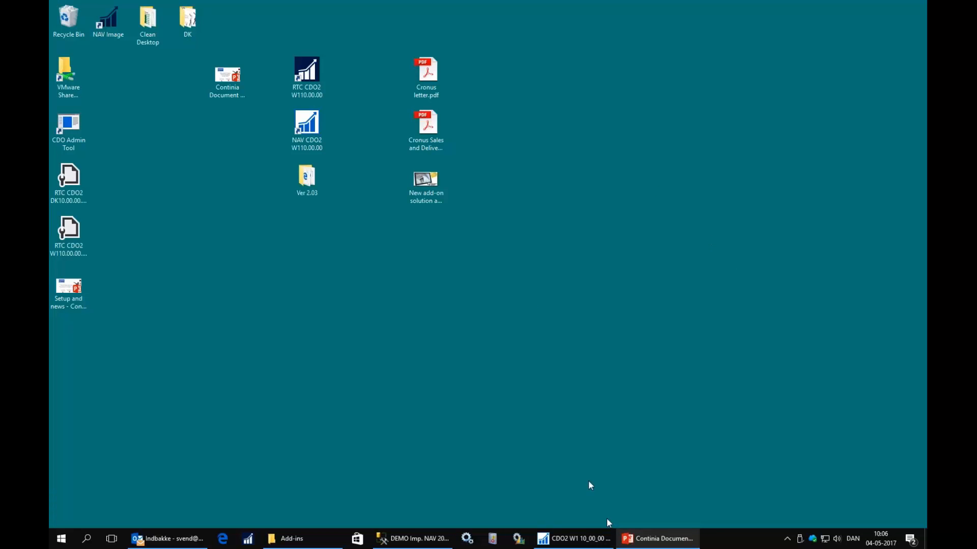
{"action": "left_click", "coordinate": [565, 541]}
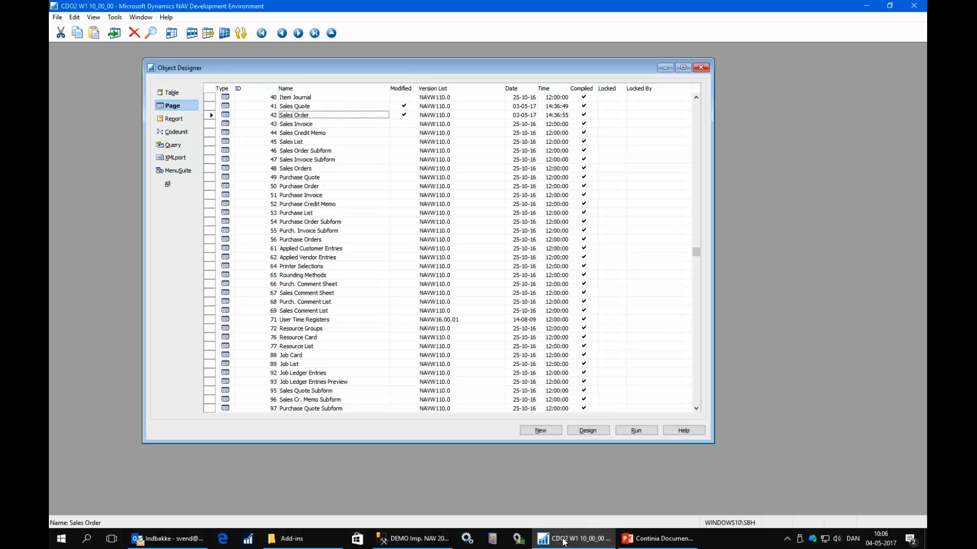
{"action": "key", "text": "Up"}
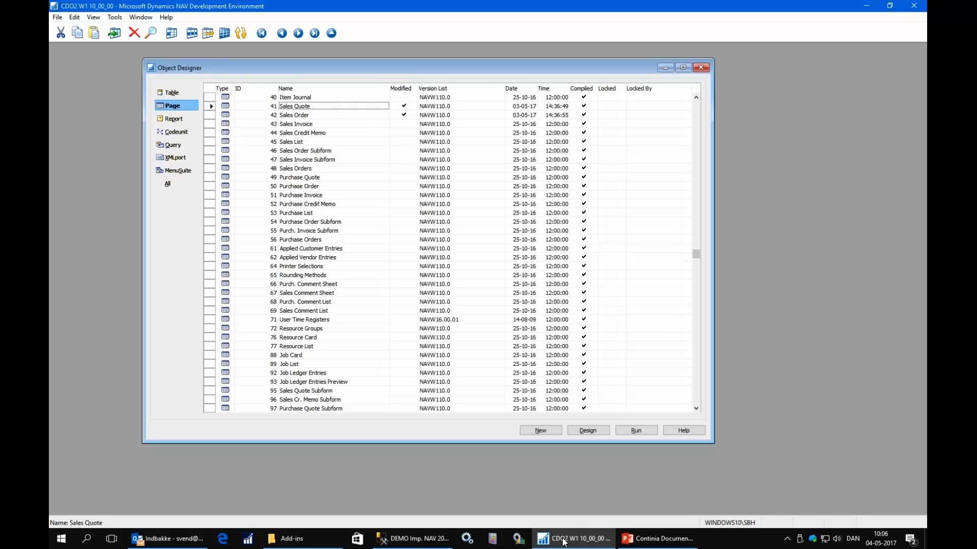
{"action": "key", "text": "Left"}
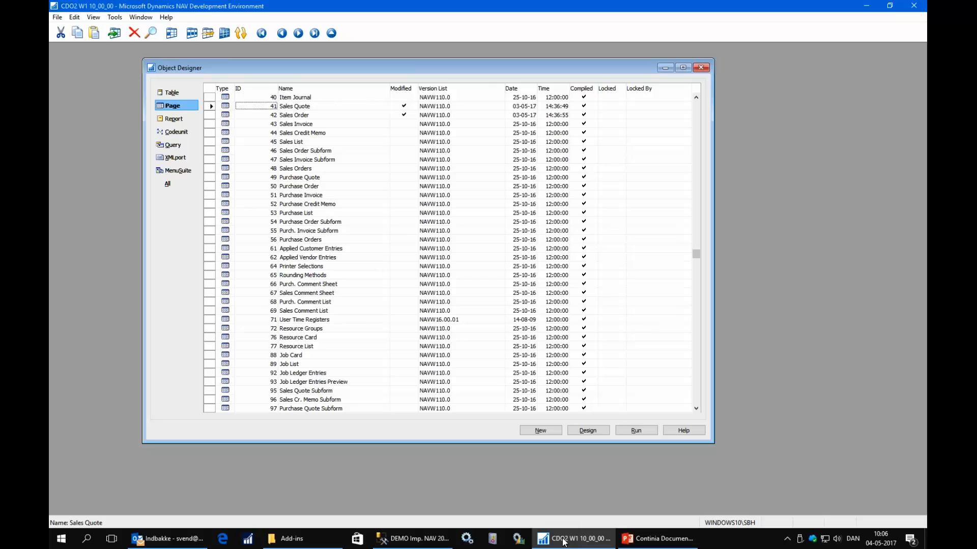
{"action": "key", "text": "Down"}
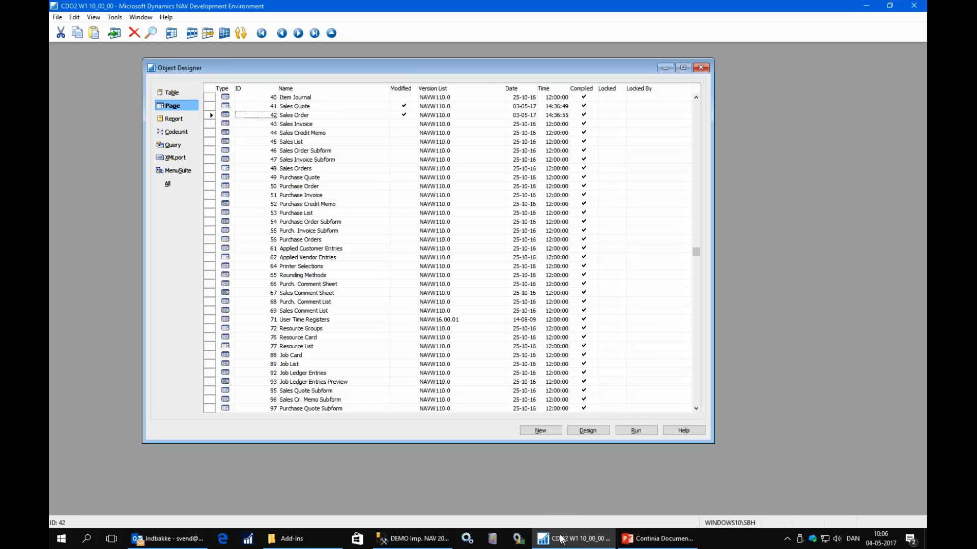
Start importing CDO2 W1 NAV 2017 (W110.00.00) Ver. 2.03.fob from Ver 2.03\Objects\W1\NAV 2017 (10.x) and open the Import Worksheet.
{"action": "left_click", "coordinate": [57, 18]}
{"action": "left_click", "coordinate": [89, 118]}
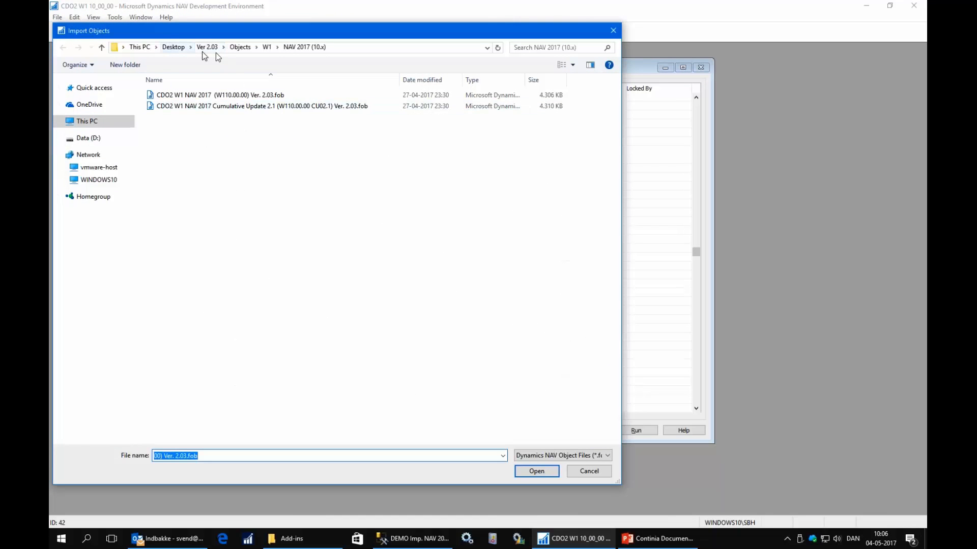
{"action": "left_click", "coordinate": [207, 48]}
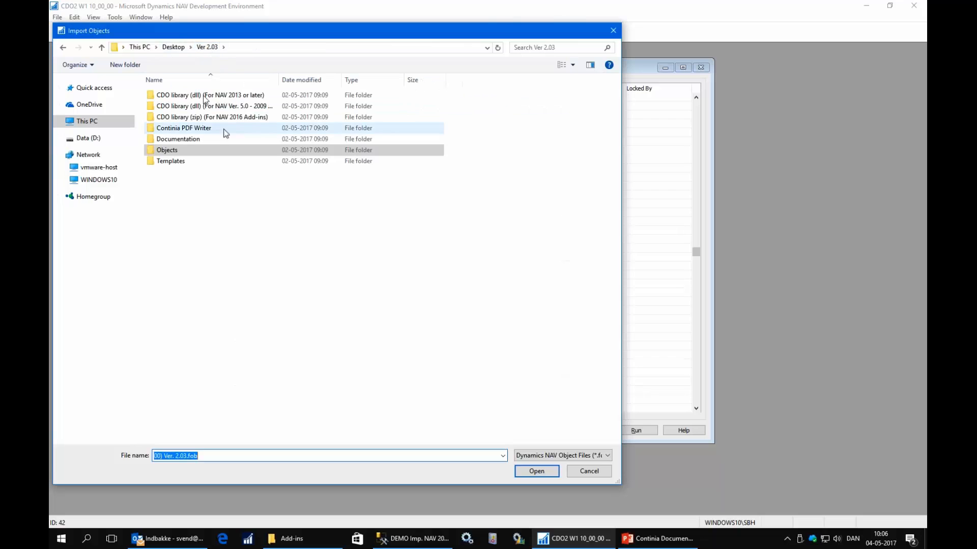
{"action": "double_click", "coordinate": [171, 151]}
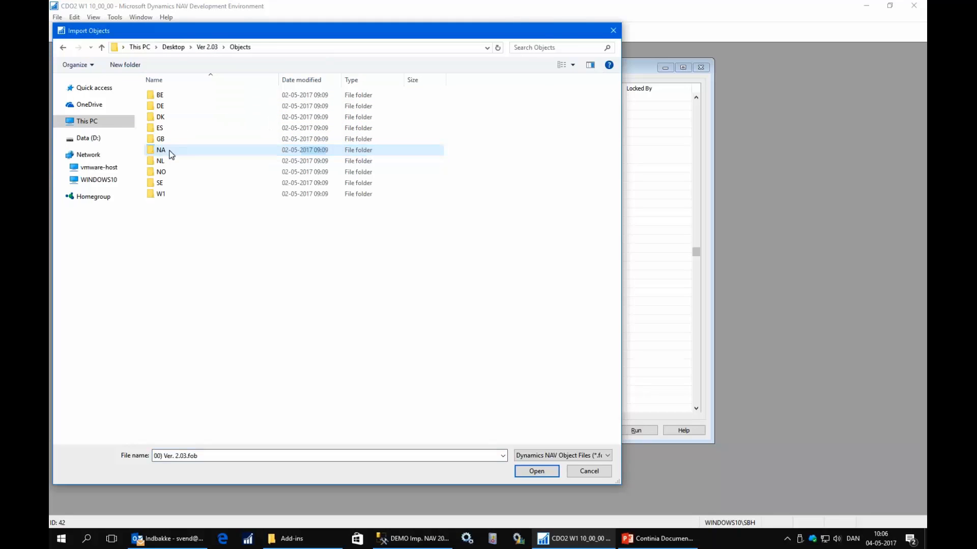
{"action": "left_click", "coordinate": [168, 198]}
{"action": "double_click", "coordinate": [168, 198]}
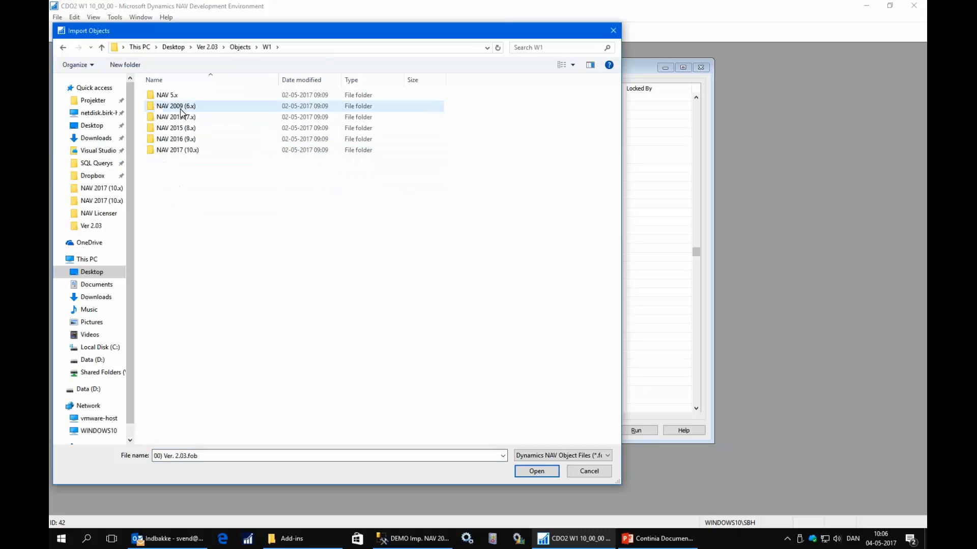
{"action": "left_click", "coordinate": [179, 152]}
{"action": "double_click", "coordinate": [179, 151]}
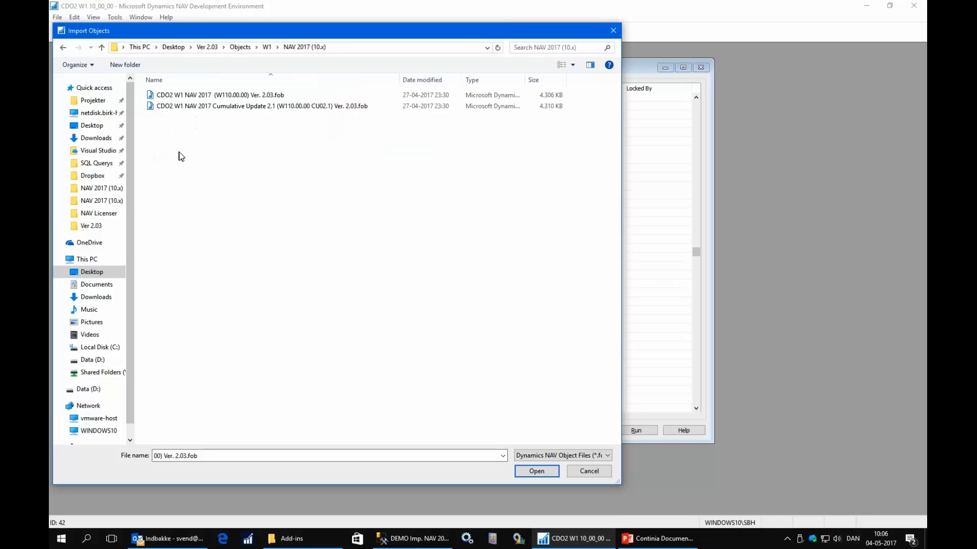
{"action": "left_click", "coordinate": [215, 95]}
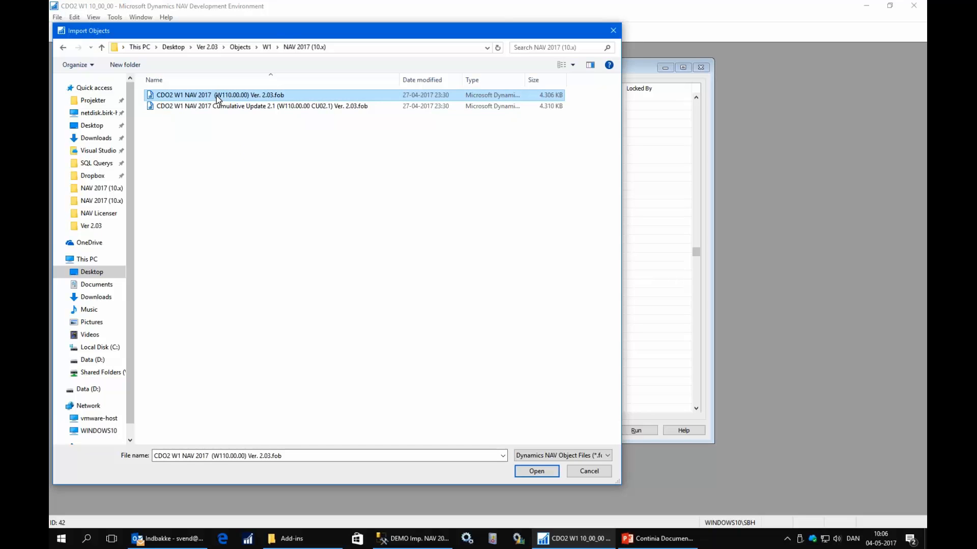
{"action": "double_click", "coordinate": [215, 95]}
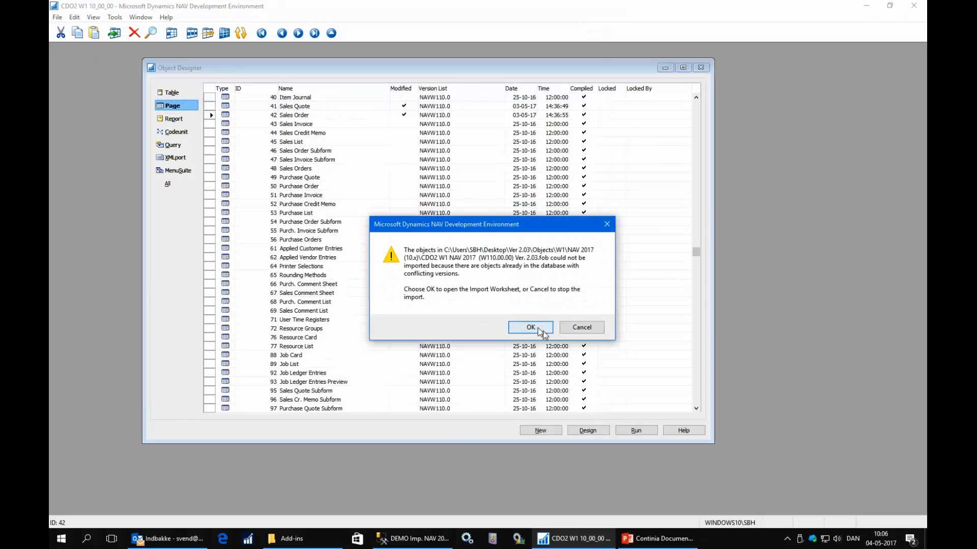
{"action": "left_click", "coordinate": [529, 328]}
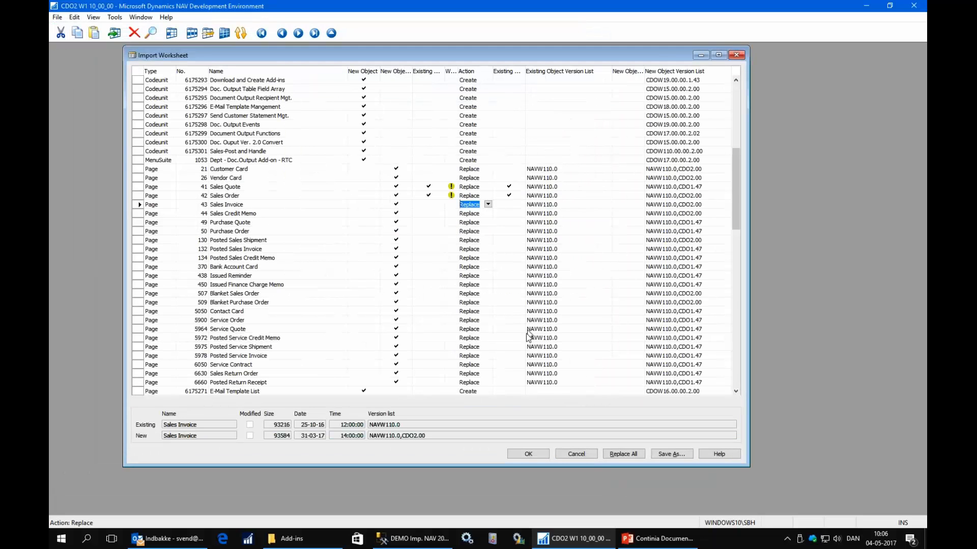
Set the import action to Skip for the modified pages 41 Sales Quote and 42 Sales Order.
{"action": "left_click", "coordinate": [623, 454]}
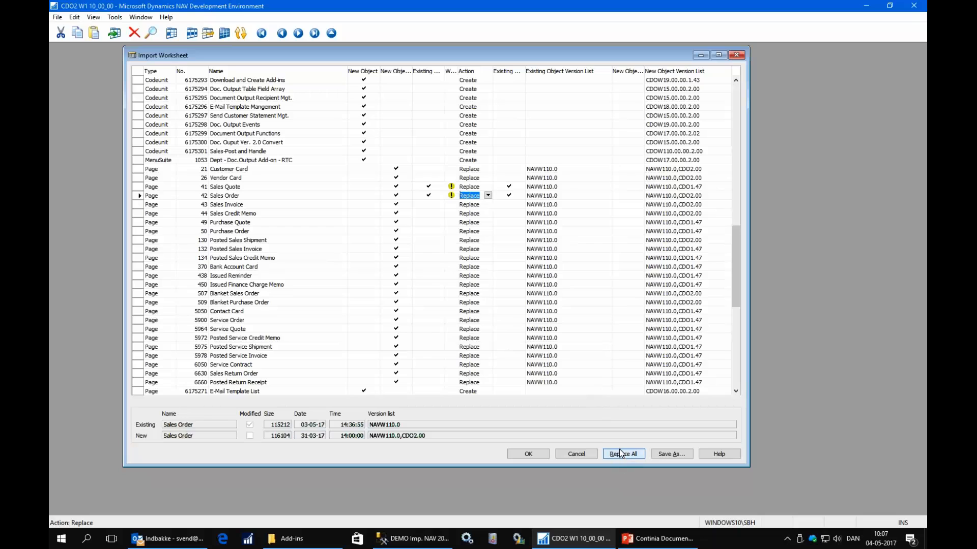
{"action": "key", "text": "Left"}
{"action": "key", "text": "Left"}
{"action": "key", "text": "Left"}
{"action": "key", "text": "Left"}
{"action": "key", "text": "Left"}
{"action": "key", "text": "Left"}
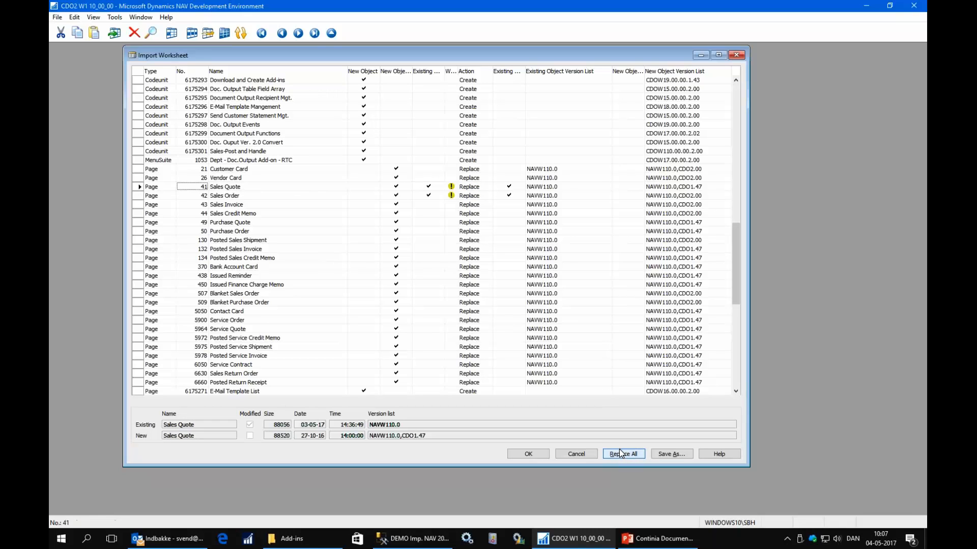
{"action": "key", "text": "Right"}
{"action": "key", "text": "Right"}
{"action": "key", "text": "Right"}
{"action": "key", "text": "Right"}
{"action": "key", "text": "Right"}
{"action": "key", "text": "Right"}
{"action": "key", "text": "Right"}
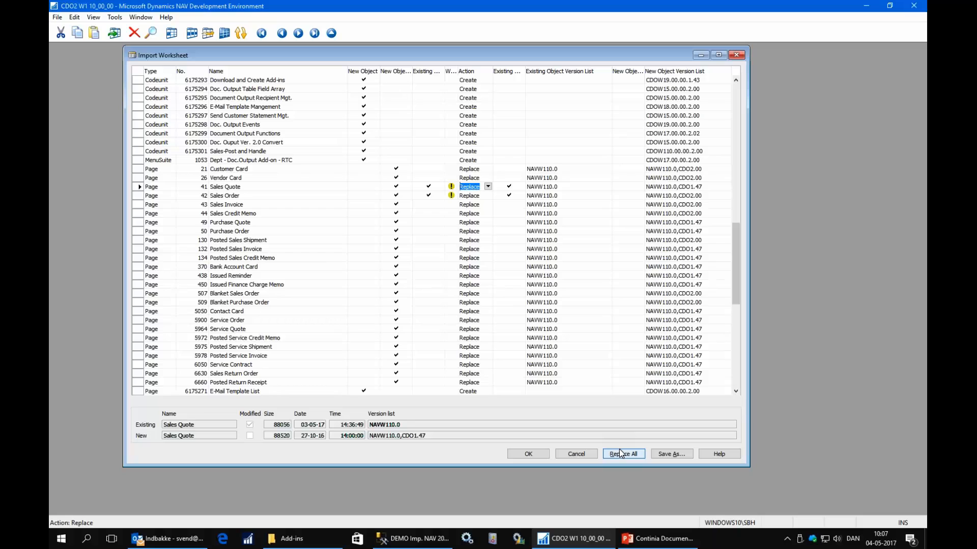
{"action": "type", "text": "s"}
{"action": "key", "text": "Down"}
{"action": "type", "text": "s"}
{"action": "key", "text": "Up"}
Review the standard pages from Customer Card to Posted Return Receipt in the Import Worksheet, then return to its first object.
{"action": "key", "text": "Left"}
{"action": "key", "text": "Left"}
{"action": "key", "text": "Left"}
{"action": "key", "text": "Left"}
{"action": "key", "text": "Left"}
{"action": "key", "text": "Left"}
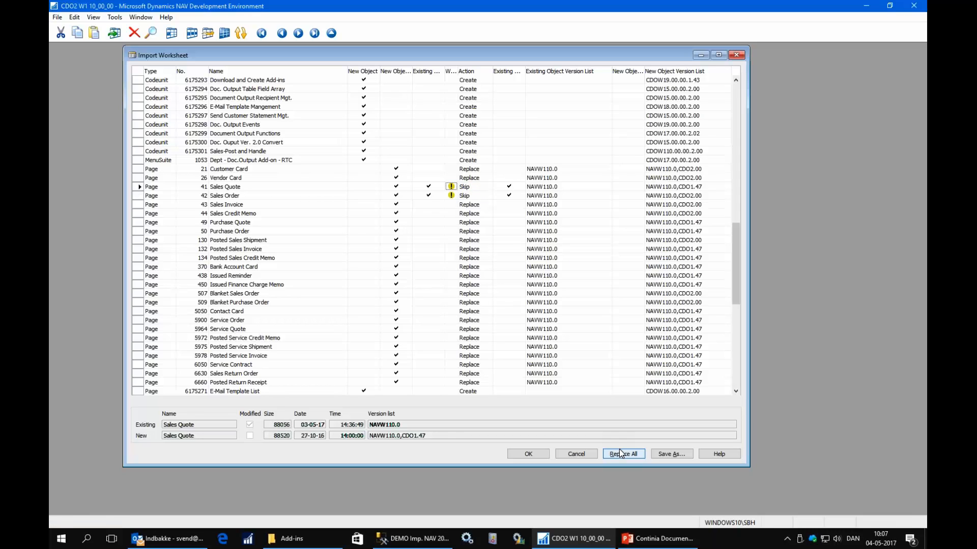
{"action": "key", "text": "Down"}
{"action": "key", "text": "Up"}
{"action": "key", "text": "Up"}
{"action": "key", "text": "Up"}
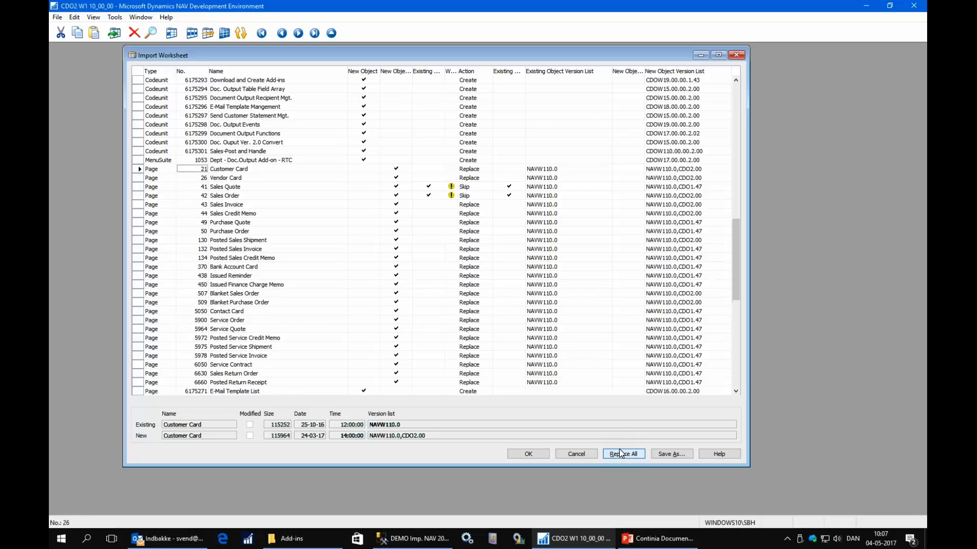
{"action": "key", "text": "shift+Down"}
{"action": "key", "text": "shift+Down"}
{"action": "key", "text": "shift+Down"}
{"action": "key", "text": "shift+Down"}
{"action": "key", "text": "shift+Down"}
{"action": "key", "text": "shift+Down"}
{"action": "key", "text": "shift+Down"}
{"action": "key", "text": "shift+Down"}
{"action": "key", "text": "shift+Down"}
{"action": "key", "text": "shift+Down"}
{"action": "key", "text": "shift+Down"}
{"action": "key", "text": "shift+Down"}
{"action": "key", "text": "shift+Down"}
{"action": "key", "text": "shift+Down"}
{"action": "key", "text": "shift+Down"}
{"action": "key", "text": "shift+Down"}
{"action": "key", "text": "shift+Down"}
{"action": "key", "text": "shift+Down"}
{"action": "key", "text": "shift+Down"}
{"action": "key", "text": "shift+Down"}
{"action": "key", "text": "shift+Down"}
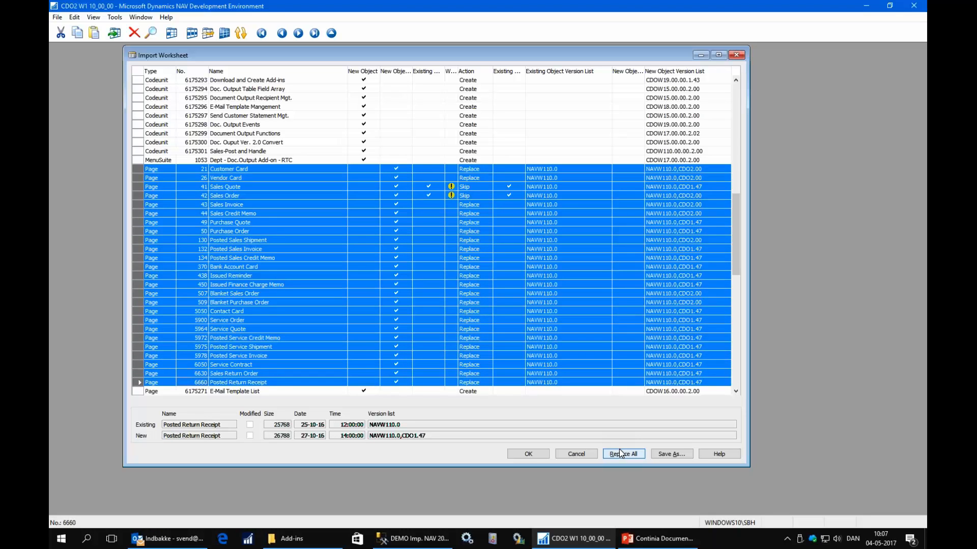
{"action": "key", "text": "Up"}
{"action": "key", "text": "Up"}
{"action": "key", "text": "Up"}
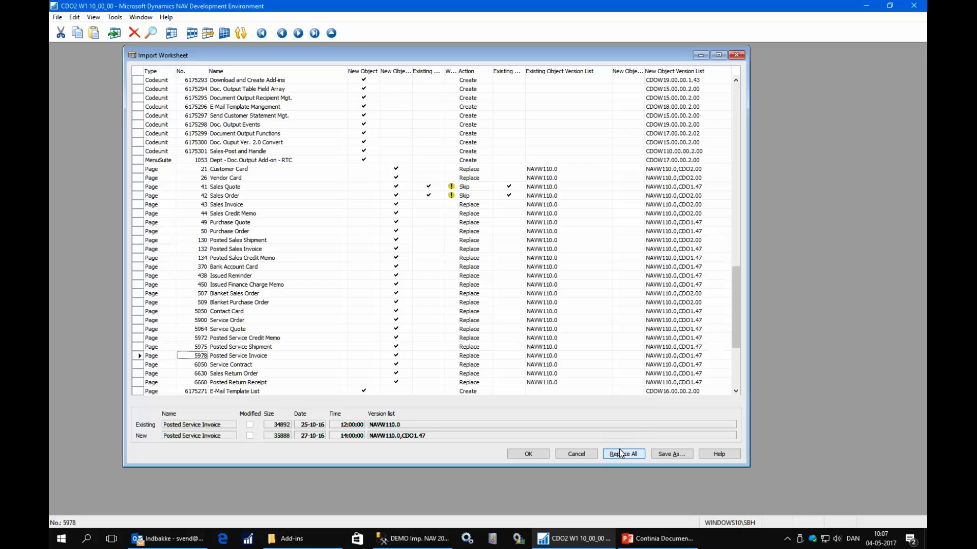
{"action": "key", "text": "ctrl+Home"}
{"action": "key", "text": "Right"}
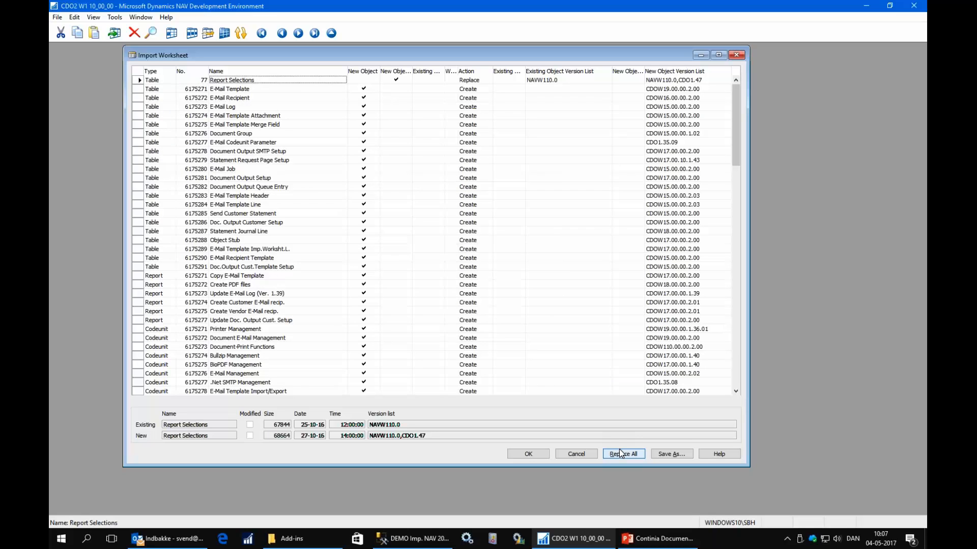
Run the object import with schema synchronization set to Now - with validation, and close the synchronization and import summaries.
{"action": "left_click", "coordinate": [528, 455]}
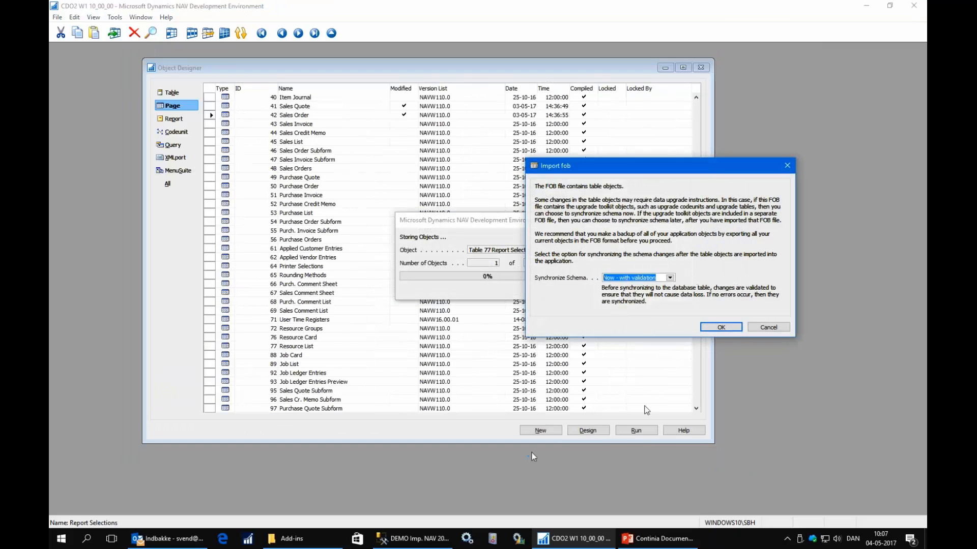
{"action": "left_click", "coordinate": [716, 328]}
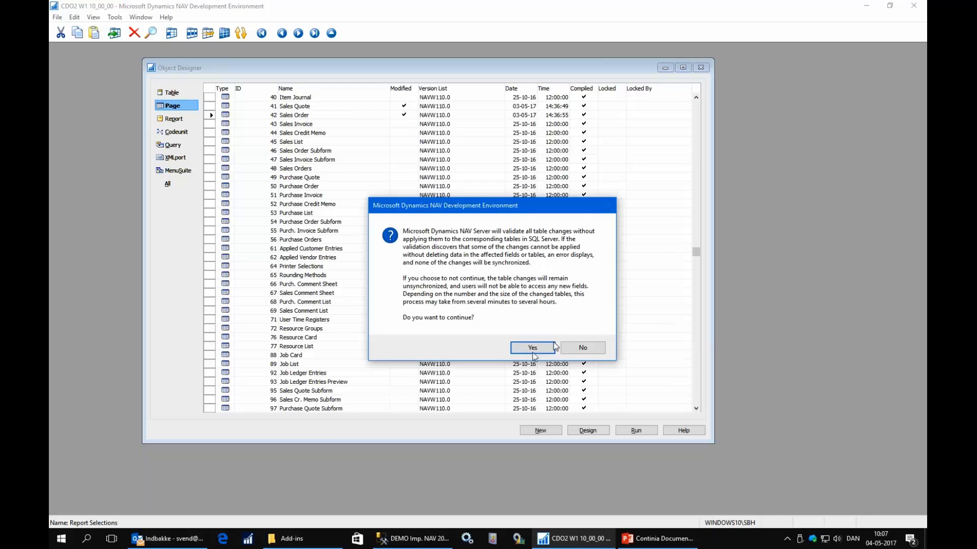
{"action": "left_click", "coordinate": [529, 352]}
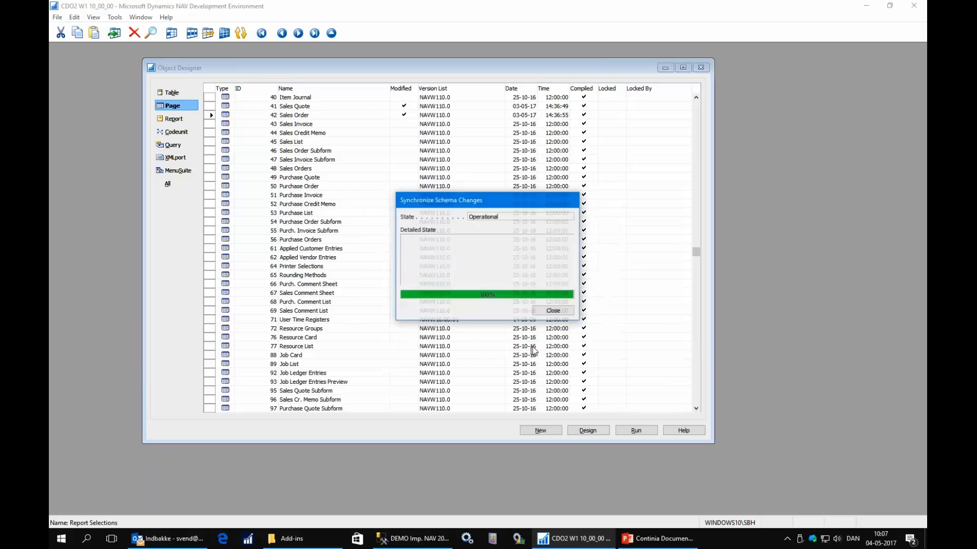
{"action": "left_click", "coordinate": [567, 312]}
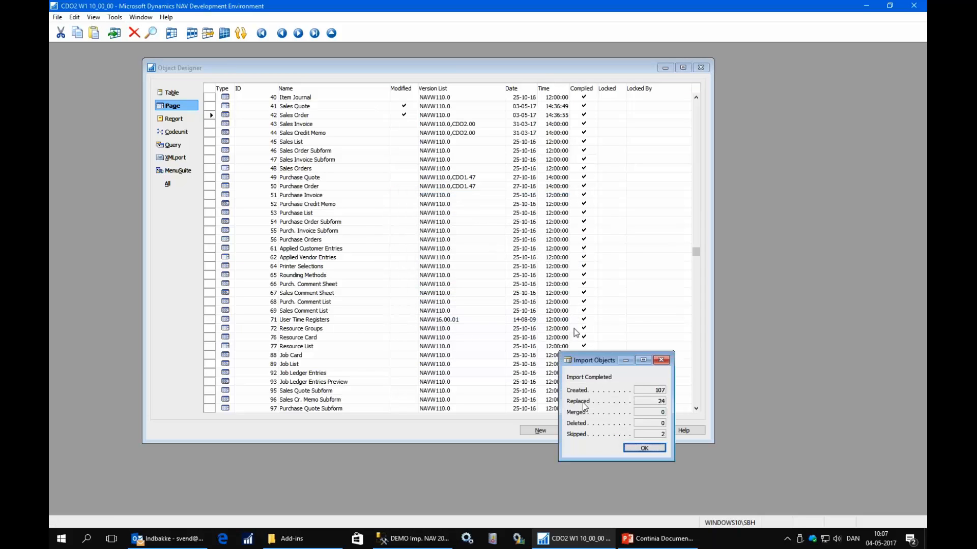
{"action": "left_click", "coordinate": [644, 448]}
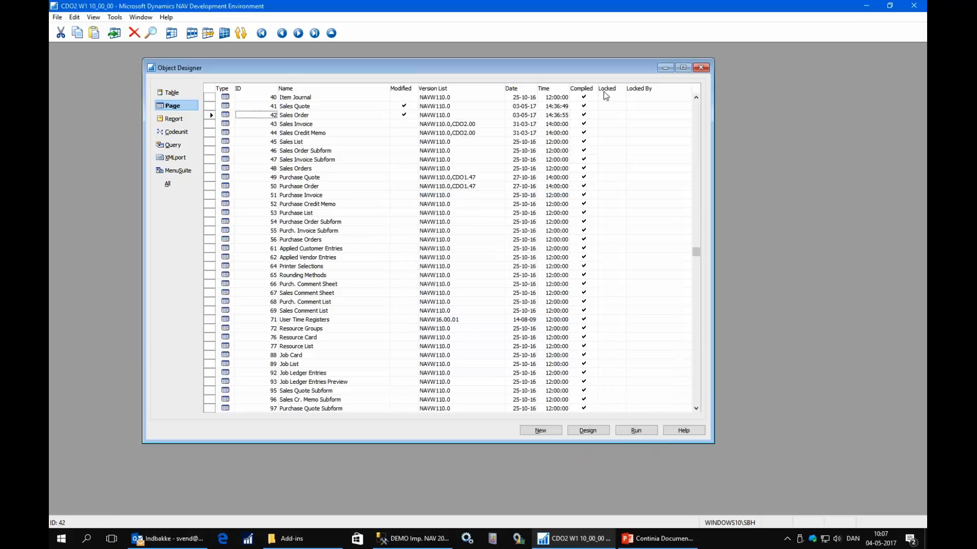
Switch to the RTC CDO2 W110.00.00 client and open Document Output under Departments, Administration, Application Setup.
{"action": "left_click", "coordinate": [865, 5]}
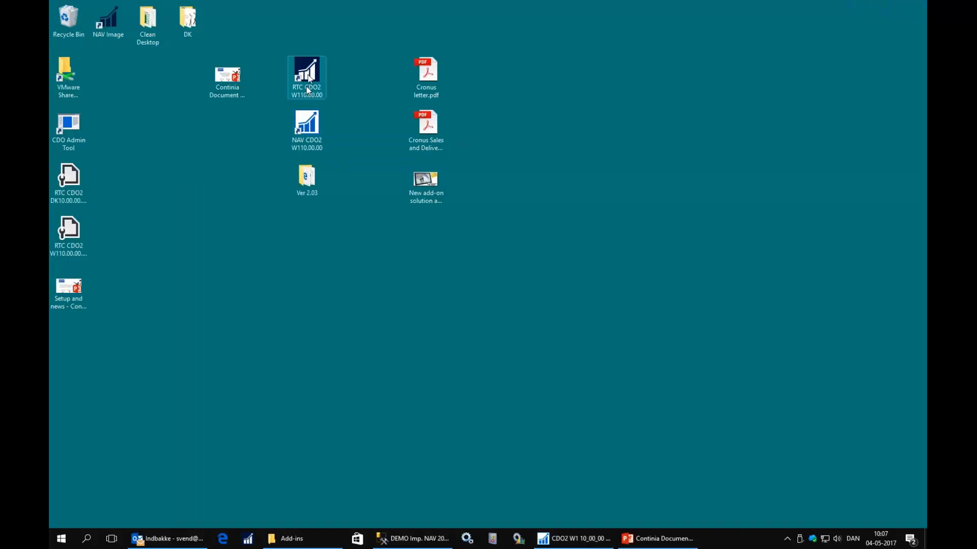
{"action": "double_click", "coordinate": [308, 79]}
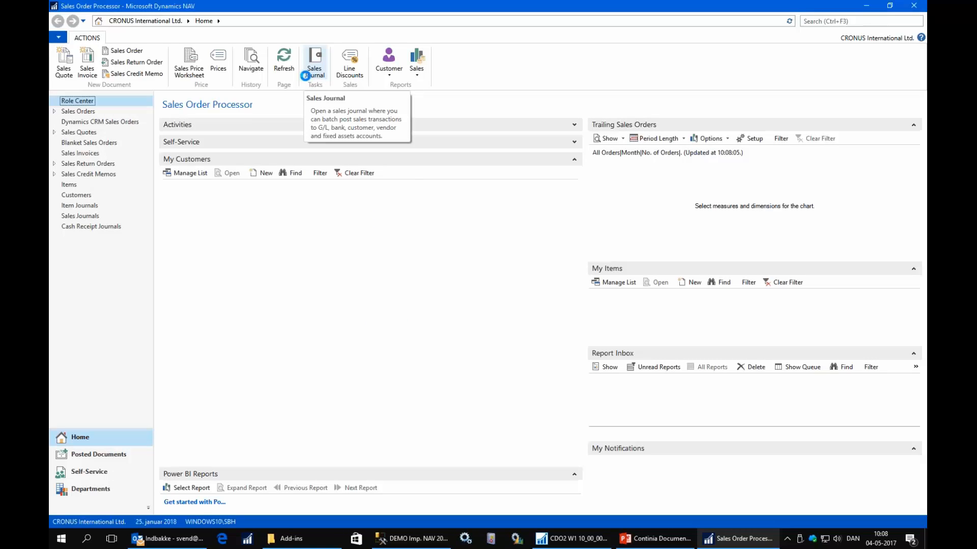
{"action": "left_click", "coordinate": [91, 489]}
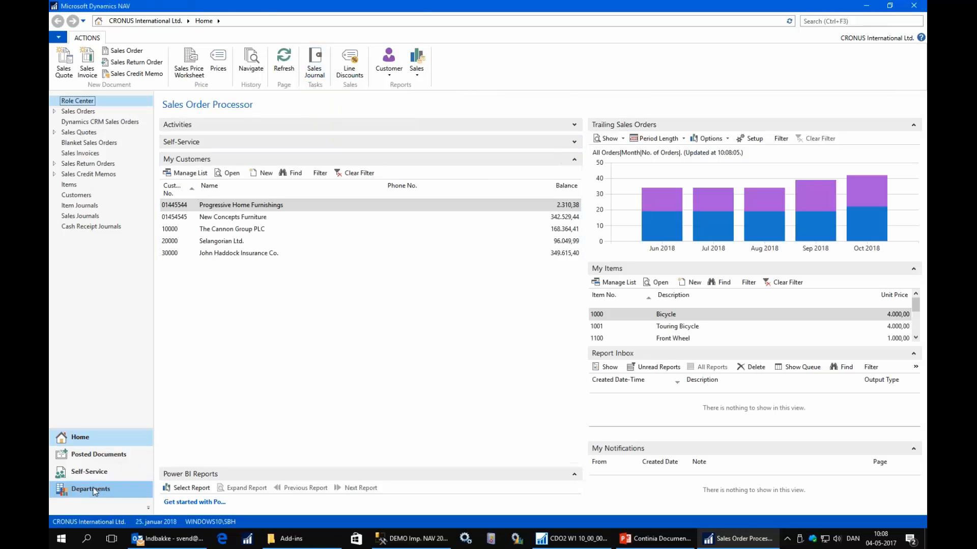
{"action": "left_click", "coordinate": [82, 159]}
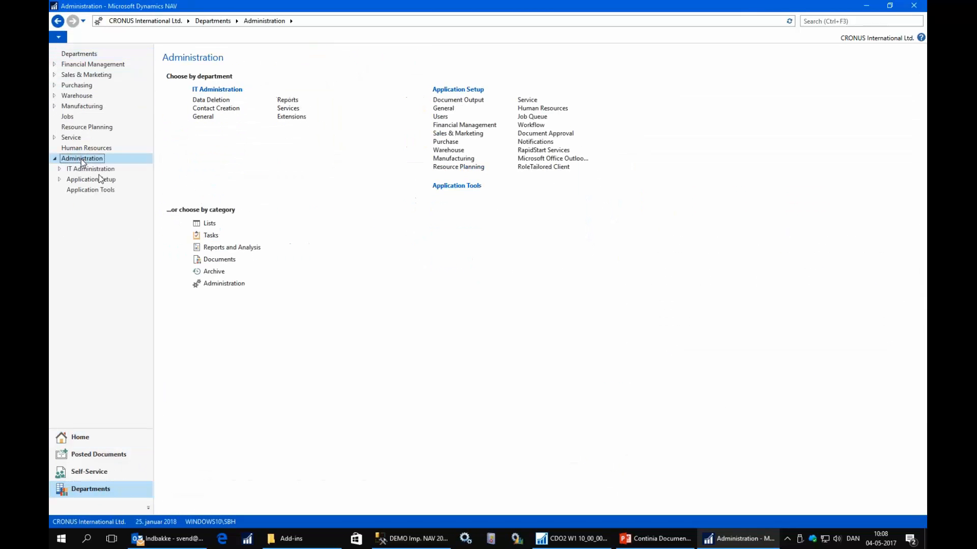
{"action": "left_click", "coordinate": [107, 180]}
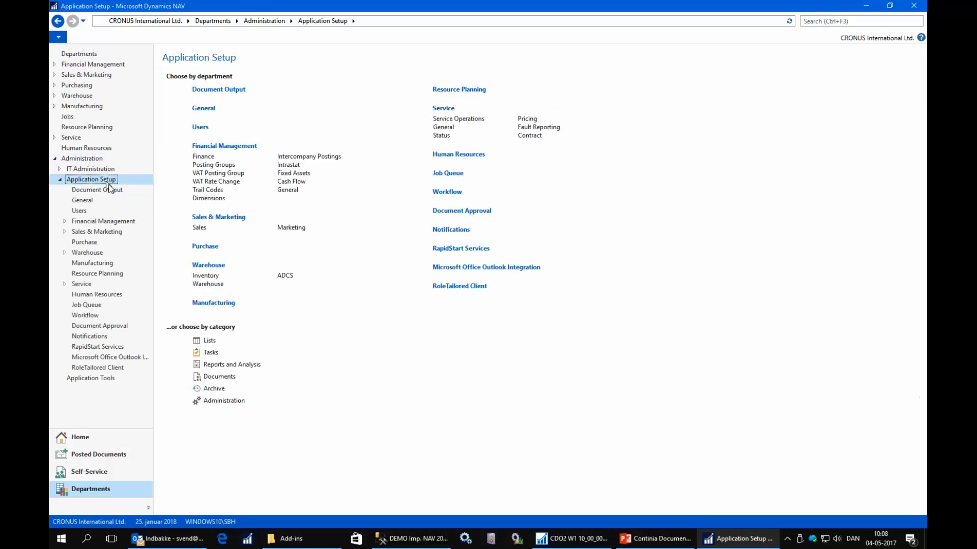
{"action": "left_click", "coordinate": [113, 191]}
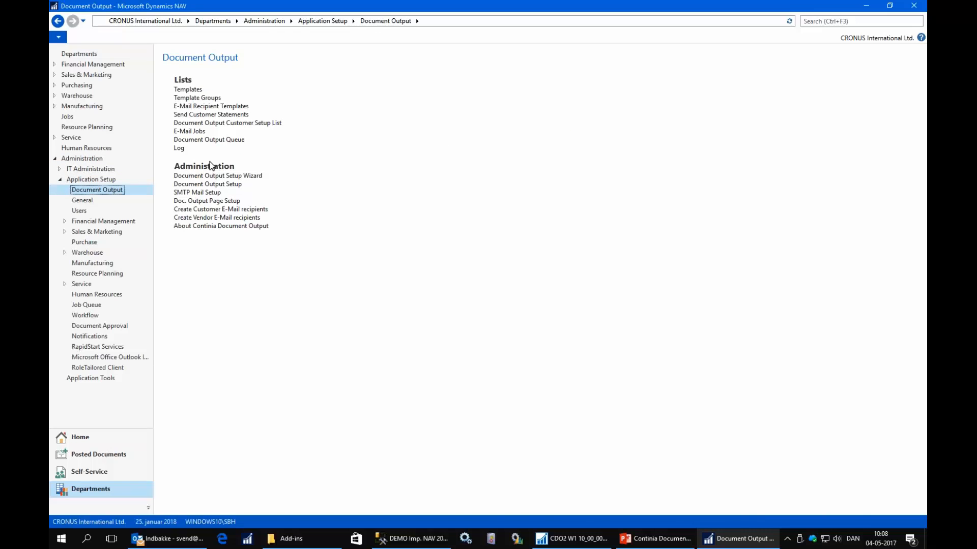
Open the Doc. Output Page Setup and download the XML for its page changes.
{"action": "left_click", "coordinate": [211, 200]}
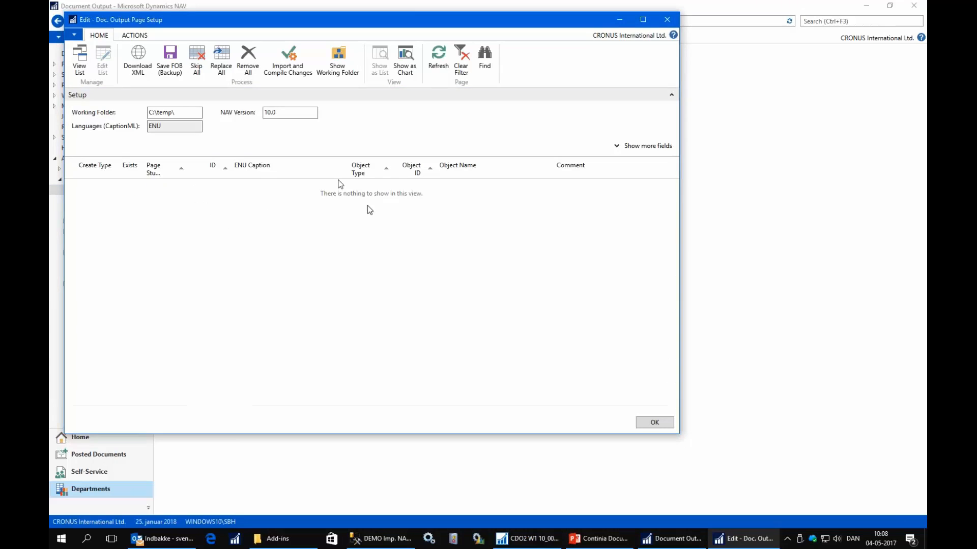
{"action": "left_click", "coordinate": [143, 59]}
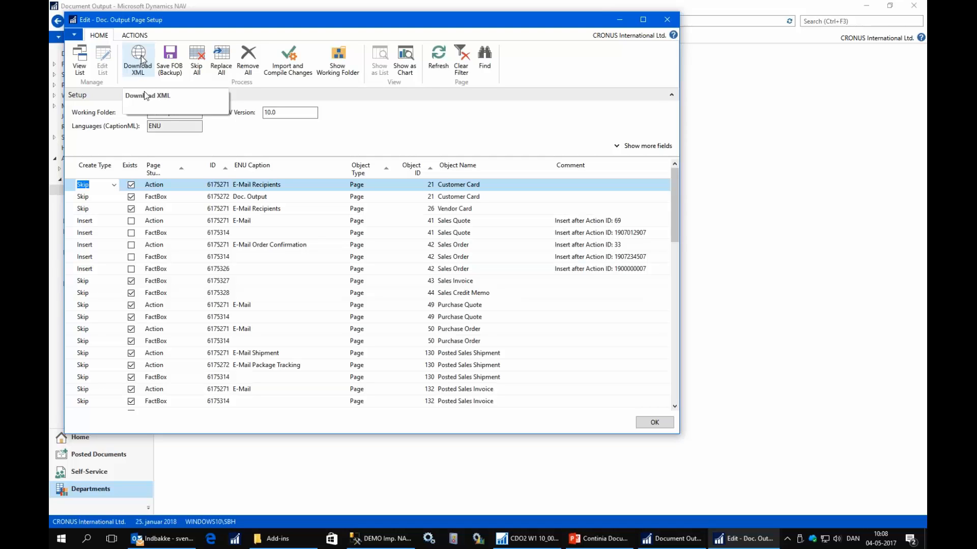
Examine the create types, actions and FactBoxes listed for the Sales Quote and Sales Order pages in the page setup.
{"action": "left_click", "coordinate": [165, 208]}
{"action": "key", "text": "Up"}
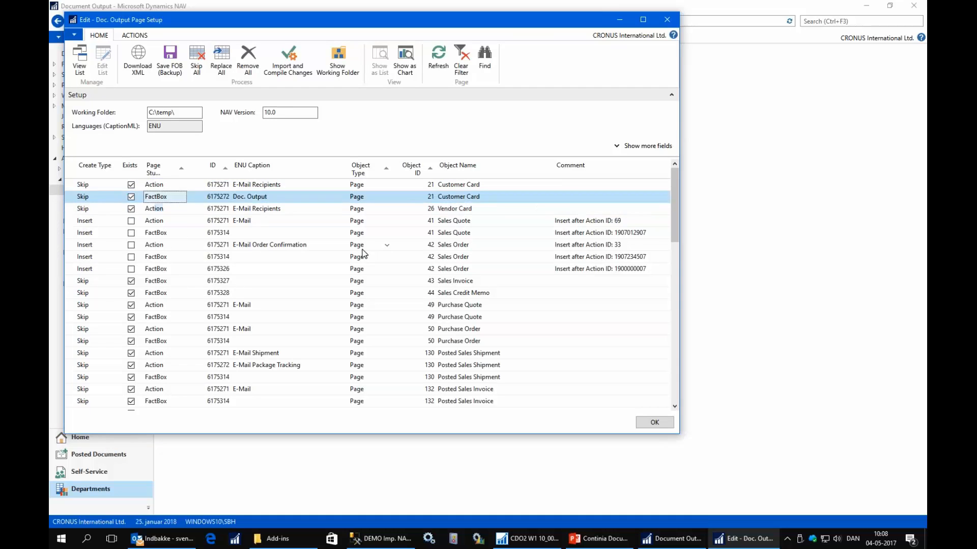
{"action": "key", "text": "Down"}
{"action": "key", "text": "shift+Tab"}
{"action": "key", "text": "Down"}
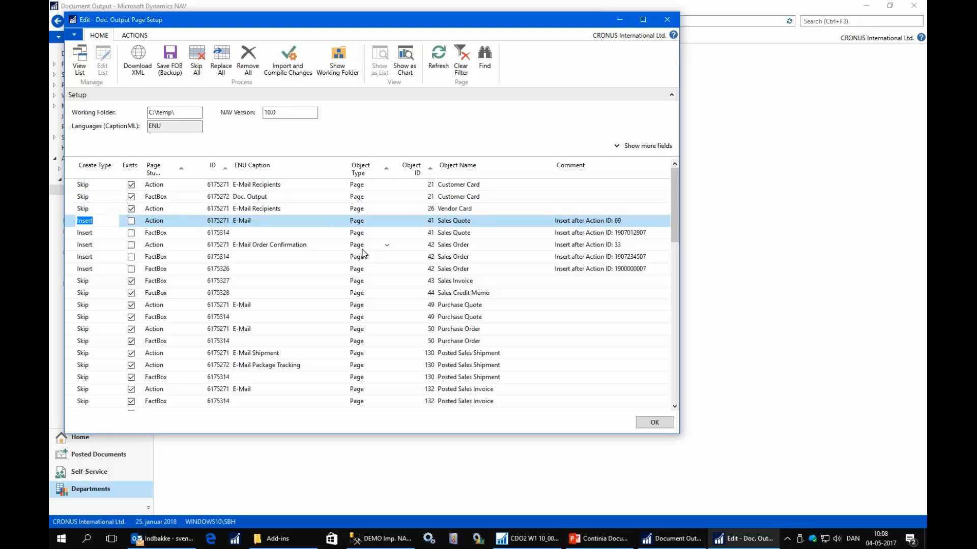
{"action": "key", "text": "Tab"}
{"action": "key", "text": "Tab"}
{"action": "key", "text": "Tab"}
{"action": "key", "text": "Tab"}
{"action": "key", "text": "Tab"}
{"action": "key", "text": "Tab"}
{"action": "key", "text": "Down"}
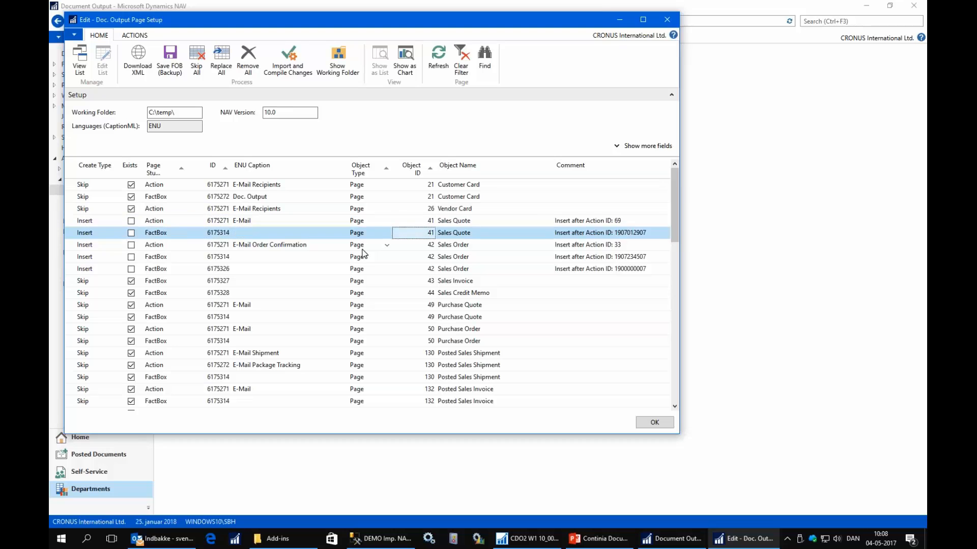
{"action": "key", "text": "Down"}
{"action": "key", "text": "Down"}
{"action": "key", "text": "Down"}
{"action": "key", "text": "Up"}
{"action": "key", "text": "Up"}
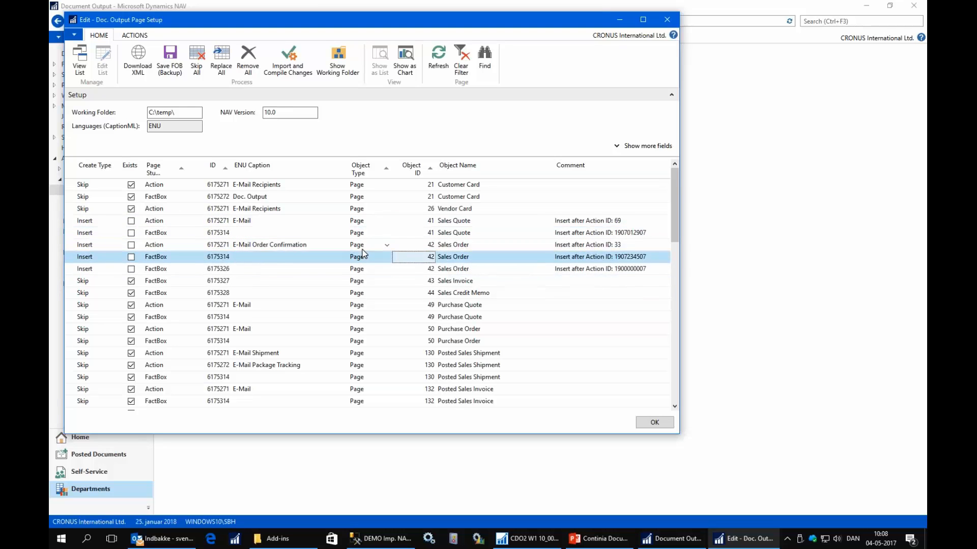
{"action": "key", "text": "Up"}
{"action": "key", "text": "Up"}
{"action": "key", "text": "shift+Tab"}
{"action": "key", "text": "shift+Tab"}
{"action": "key", "text": "shift+Tab"}
{"action": "key", "text": "shift+Tab"}
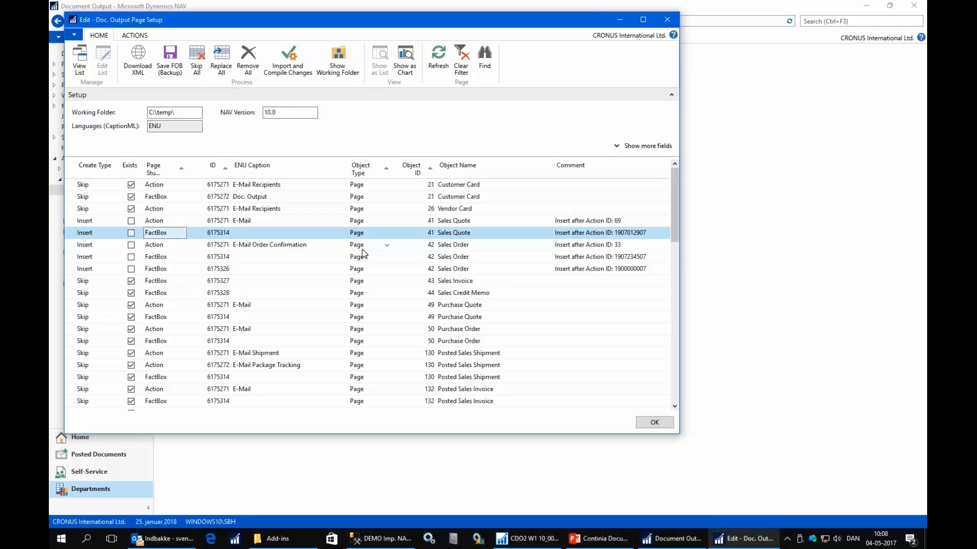
{"action": "key", "text": "Down"}
{"action": "key", "text": "Down"}
{"action": "key", "text": "Down"}
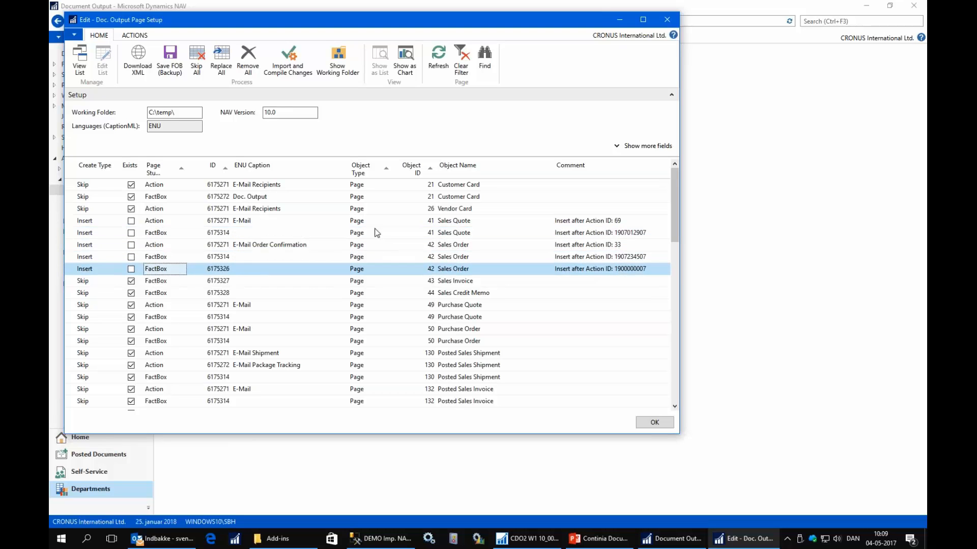
Import and compile the downloaded page changes, and close the Doc. Output Page Setup.
{"action": "left_click", "coordinate": [288, 59]}
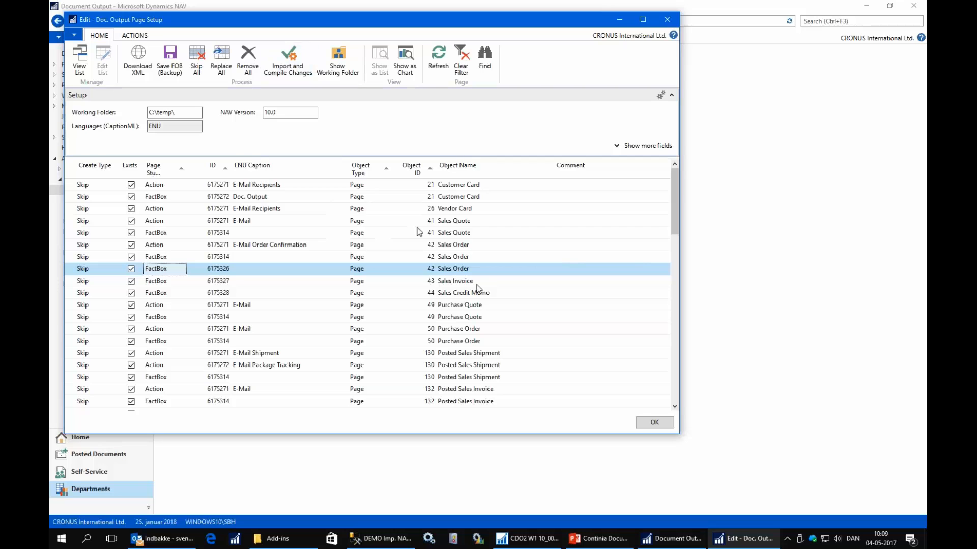
{"action": "left_click", "coordinate": [654, 424]}
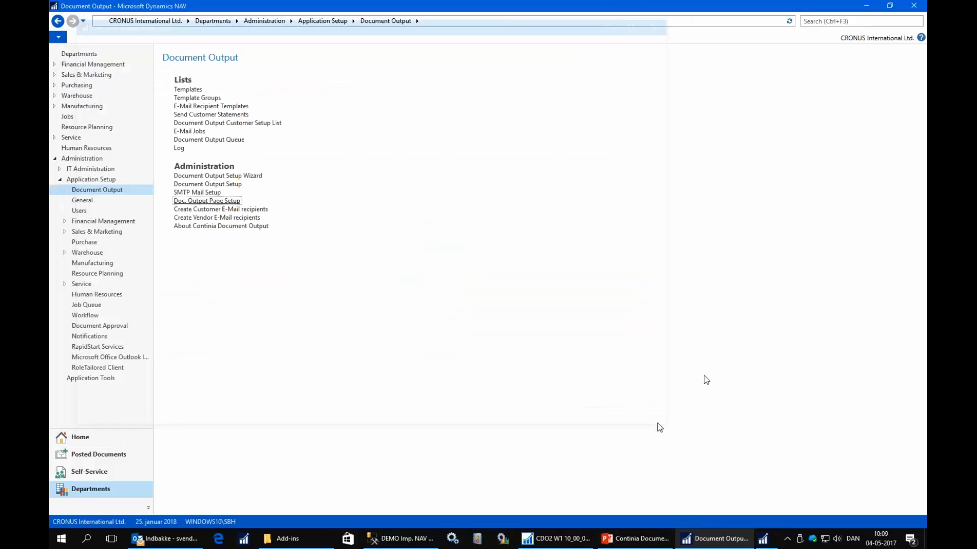
Open sales order 101016 from the Sales Orders list, examine its Doc. Output and E-Mail Log FactBoxes, and close it.
{"action": "left_click", "coordinate": [86, 438]}
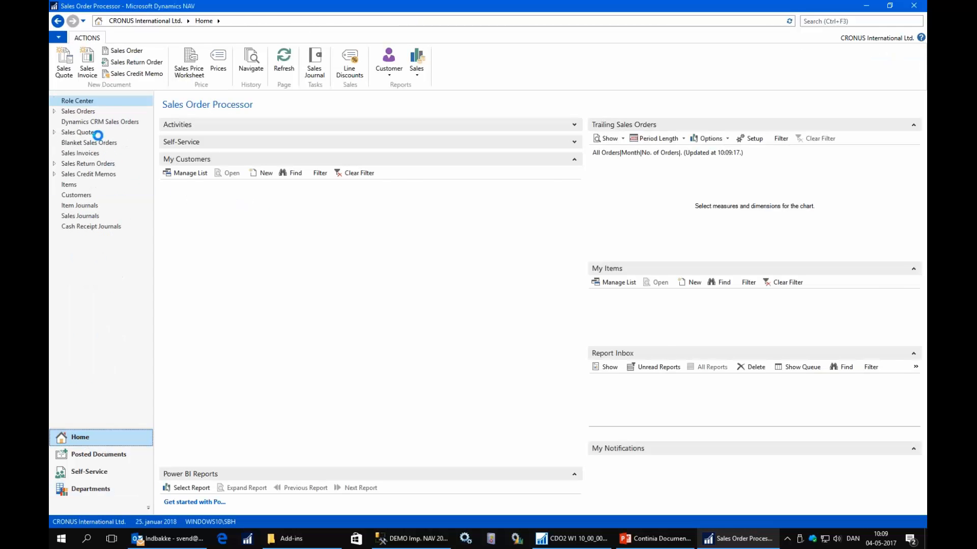
{"action": "left_click", "coordinate": [79, 111]}
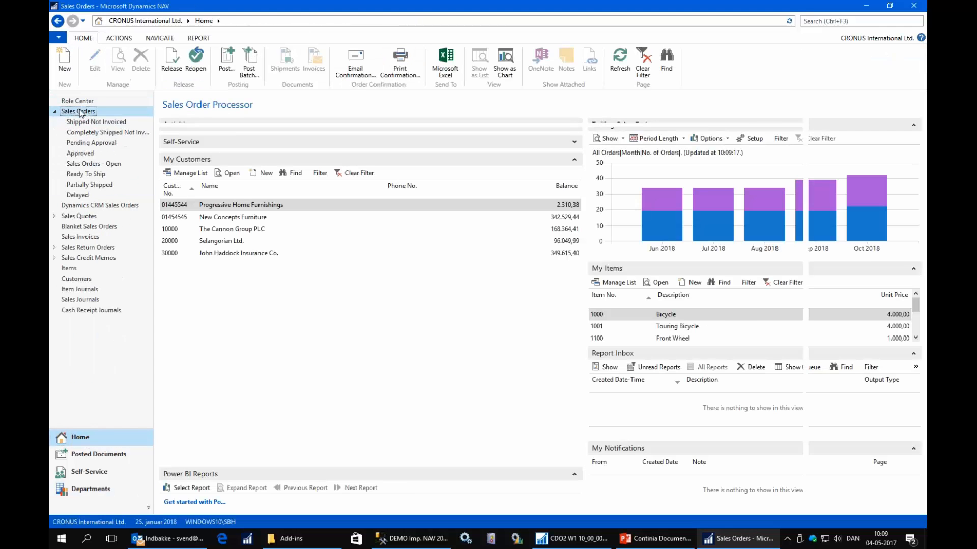
{"action": "left_click", "coordinate": [192, 215]}
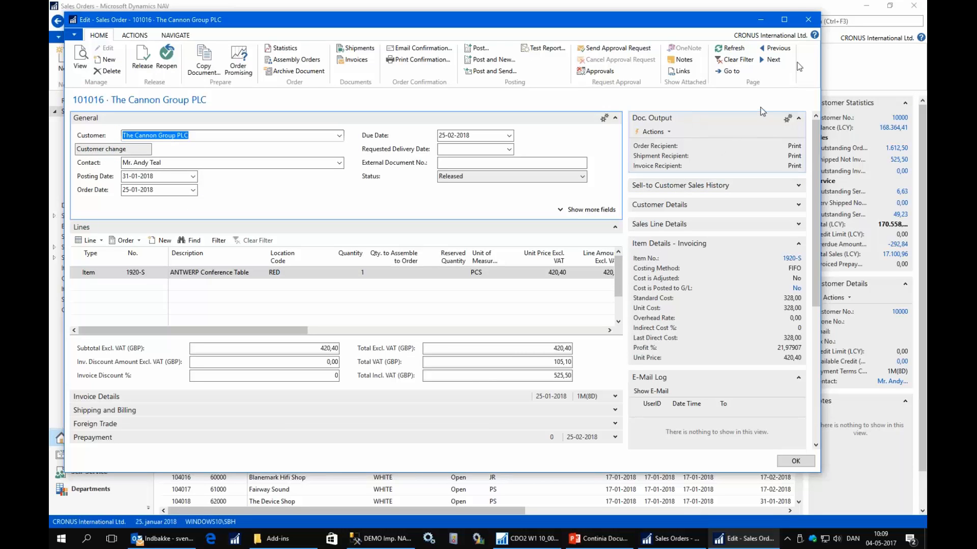
{"action": "left_click", "coordinate": [810, 20]}
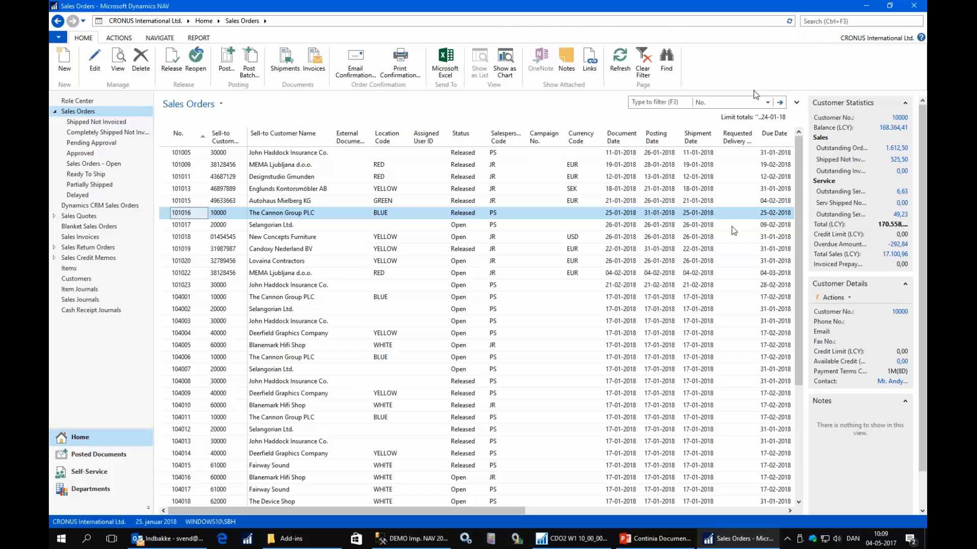
Switch to the NAV Development Environment and filter the page objects by the name *role*.
{"action": "left_click", "coordinate": [563, 542]}
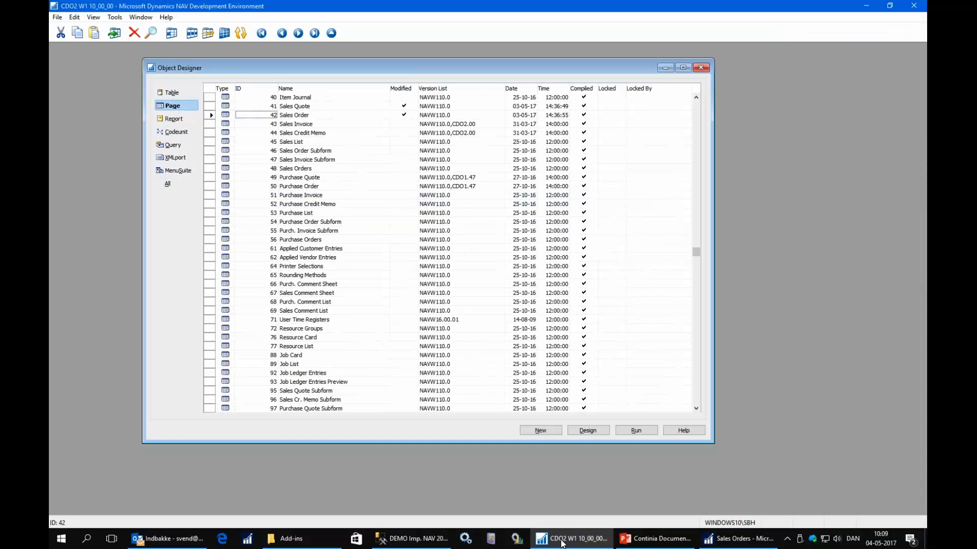
{"action": "key", "text": "alt+c"}
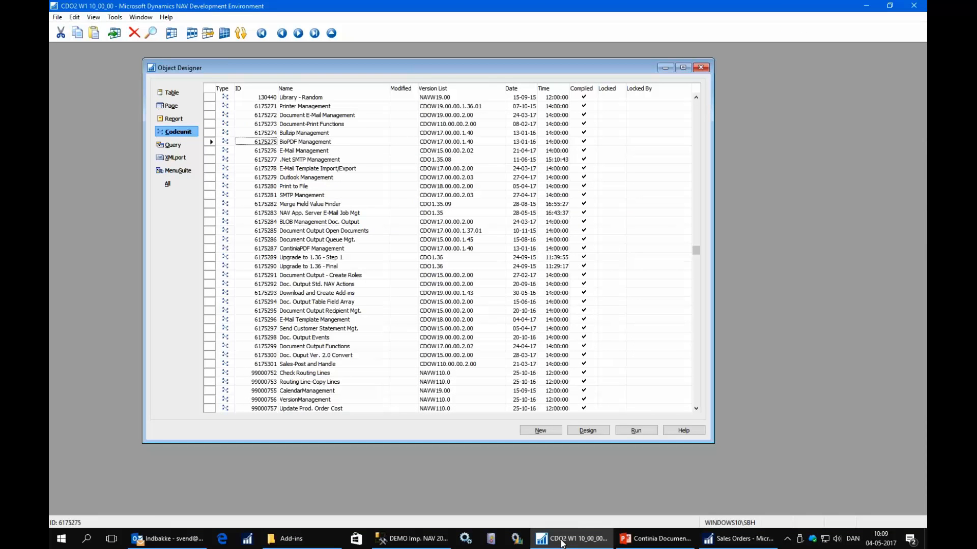
{"action": "key", "text": "Tab"}
{"action": "key", "text": "Up"}
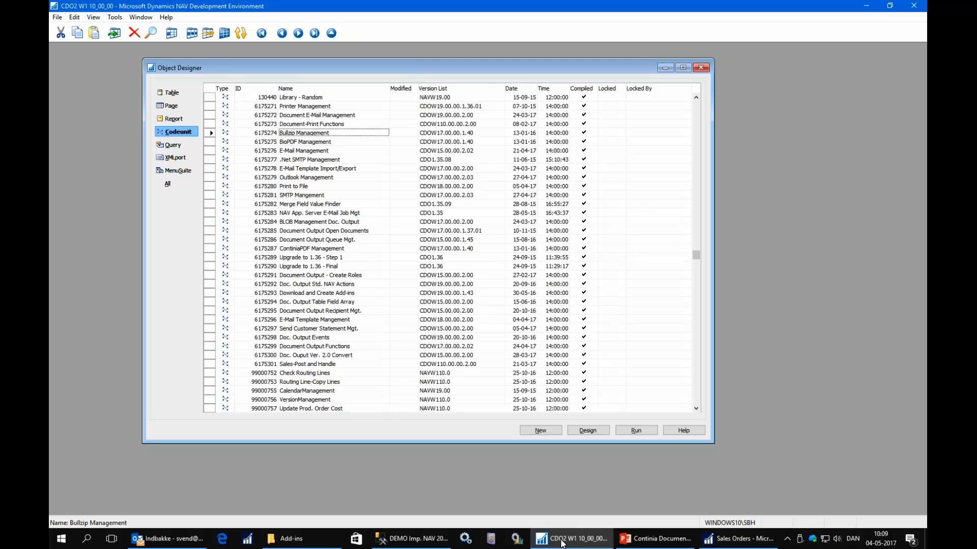
{"action": "key", "text": "Down"}
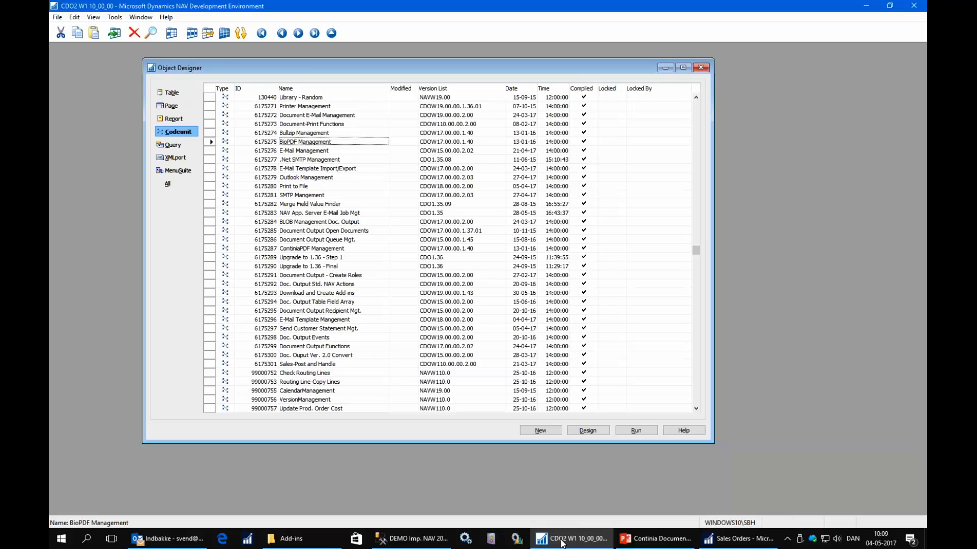
{"action": "key", "text": "Up"}
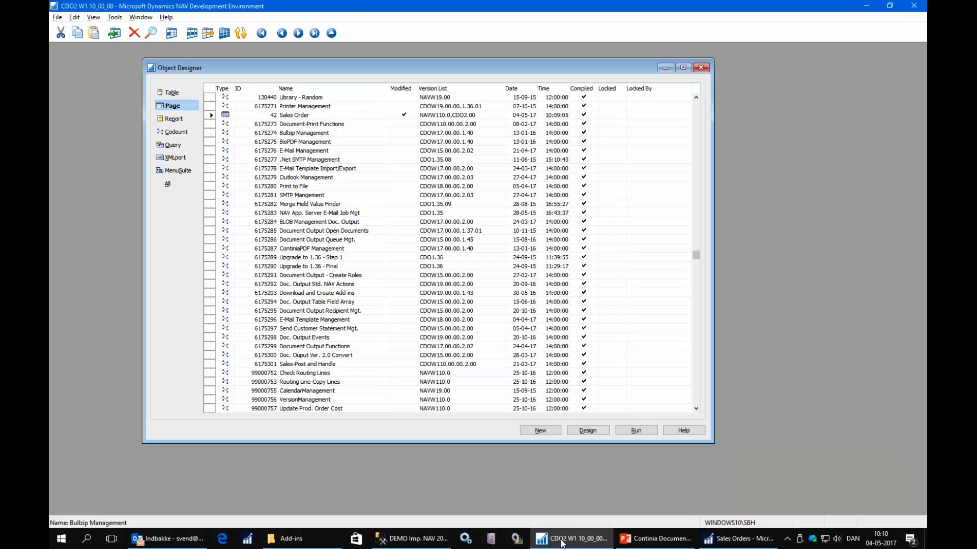
{"action": "key", "text": "F7"}
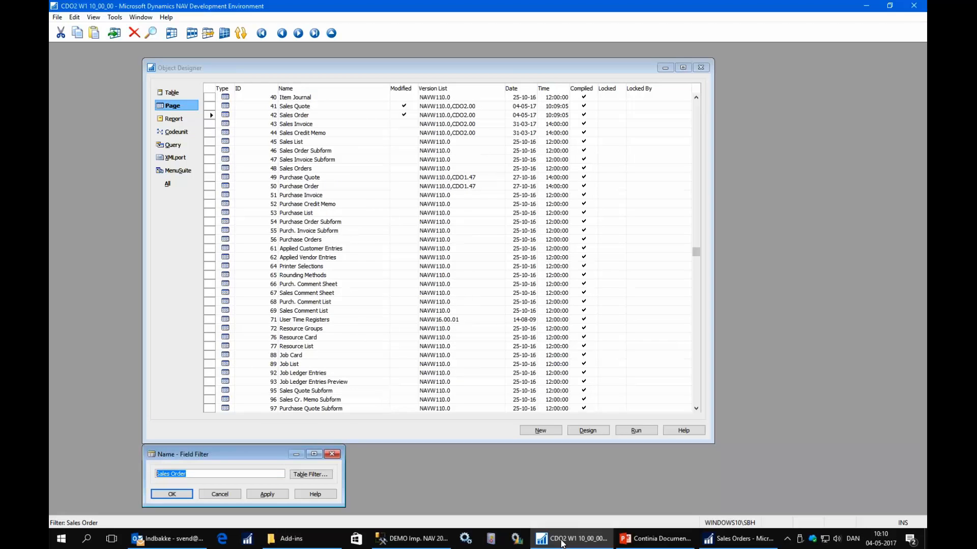
{"action": "type", "text": "*role*"}
{"action": "key", "text": "Return"}
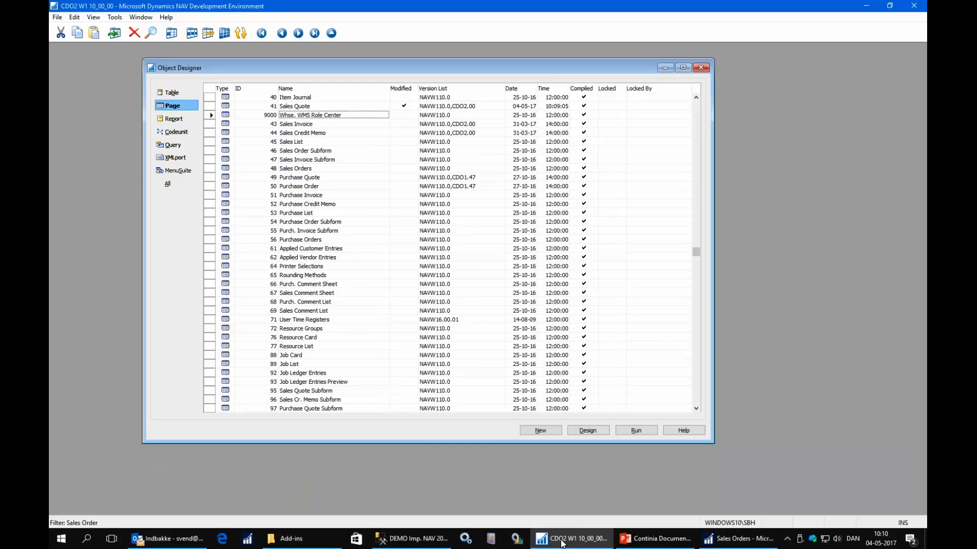
Open page 6175300 Document Output Role Center in the Page Designer.
{"action": "key", "text": "Down"}
{"action": "key", "text": "Down"}
{"action": "key", "text": "Down"}
{"action": "key", "text": "Down"}
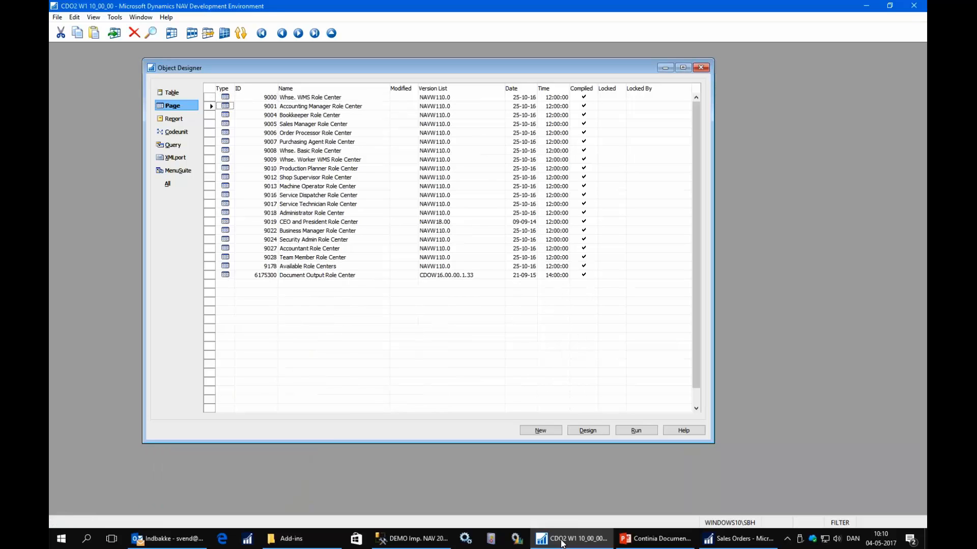
{"action": "key", "text": "Down"}
{"action": "key", "text": "Down"}
{"action": "key", "text": "Down"}
{"action": "key", "text": "Down"}
{"action": "key", "text": "Down"}
{"action": "key", "text": "Down"}
{"action": "key", "text": "Down"}
{"action": "key", "text": "Down"}
{"action": "key", "text": "Down"}
{"action": "key", "text": "Down"}
{"action": "key", "text": "Down"}
{"action": "key", "text": "Down"}
{"action": "key", "text": "Down"}
{"action": "key", "text": "Down"}
{"action": "key", "text": "Down"}
{"action": "key", "text": "Down"}
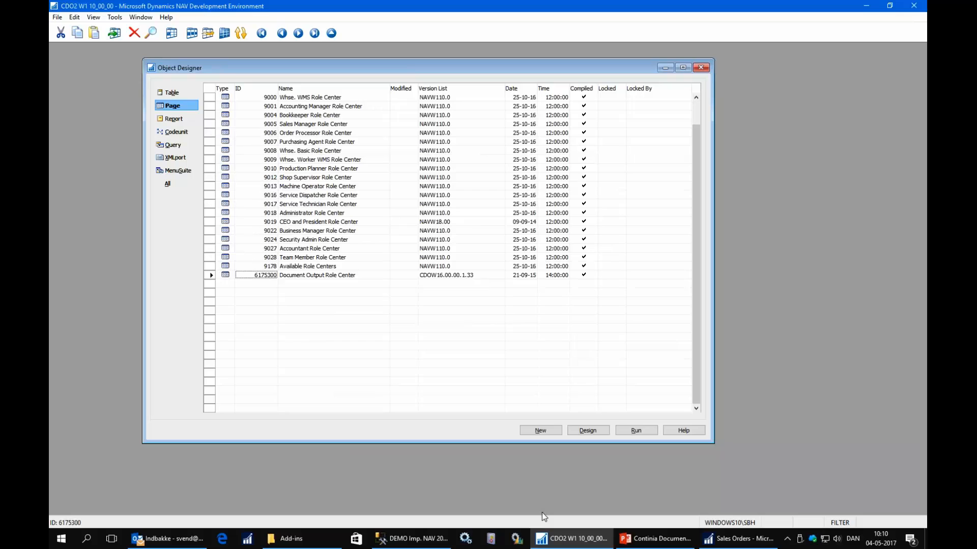
{"action": "left_click", "coordinate": [596, 437]}
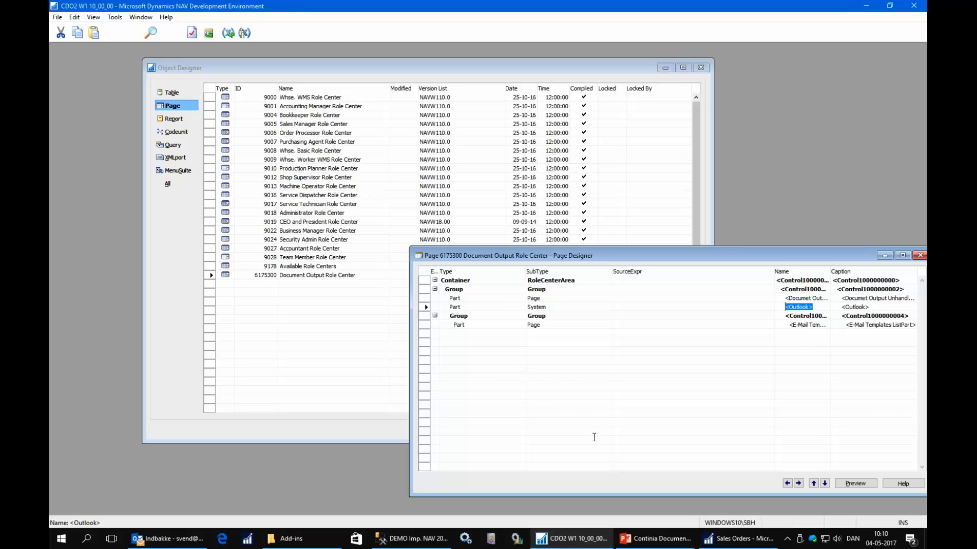
Copy the Documet Output Unhandled part from the Document Output Role Center's layout, and close its Page Designer.
{"action": "key", "text": "Up"}
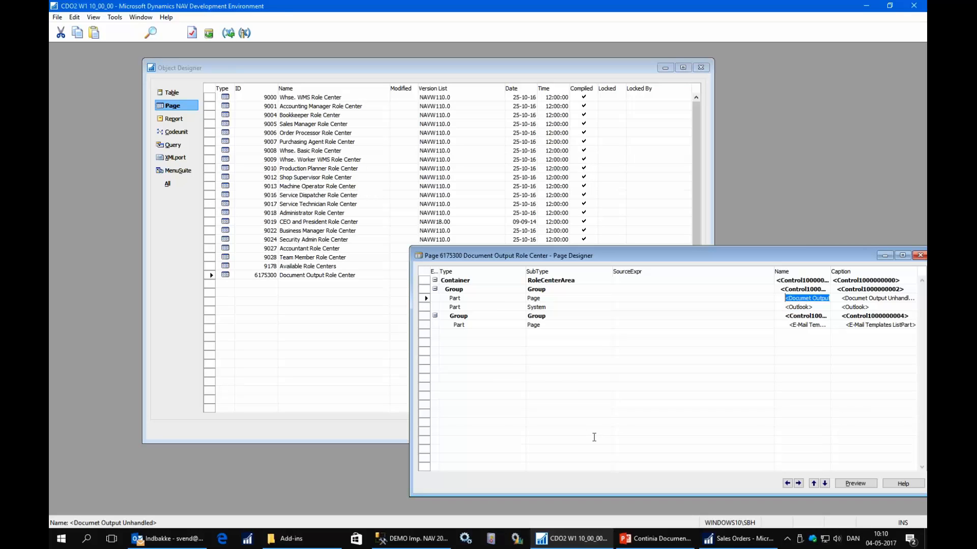
{"action": "key", "text": "Tab"}
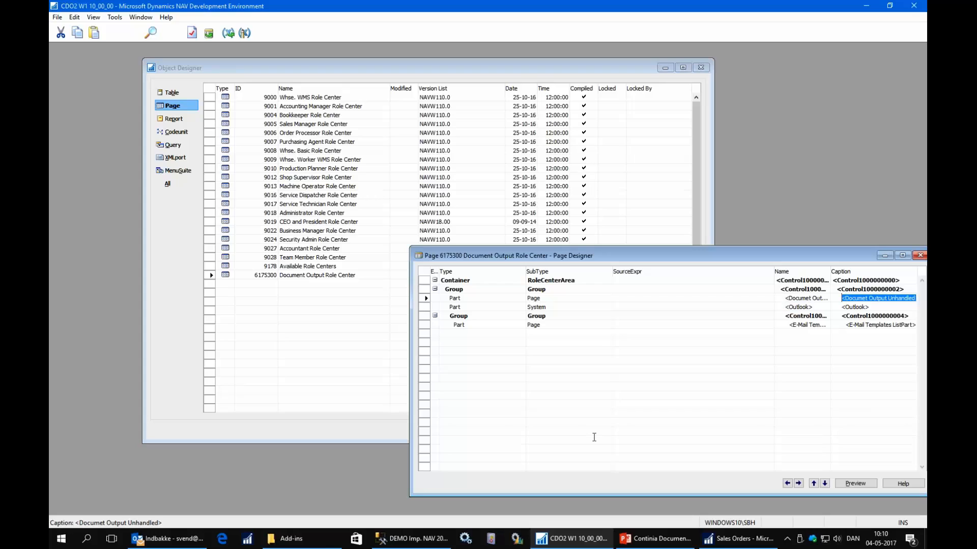
{"action": "key", "text": "shift+Down"}
{"action": "key", "text": "shift+Up"}
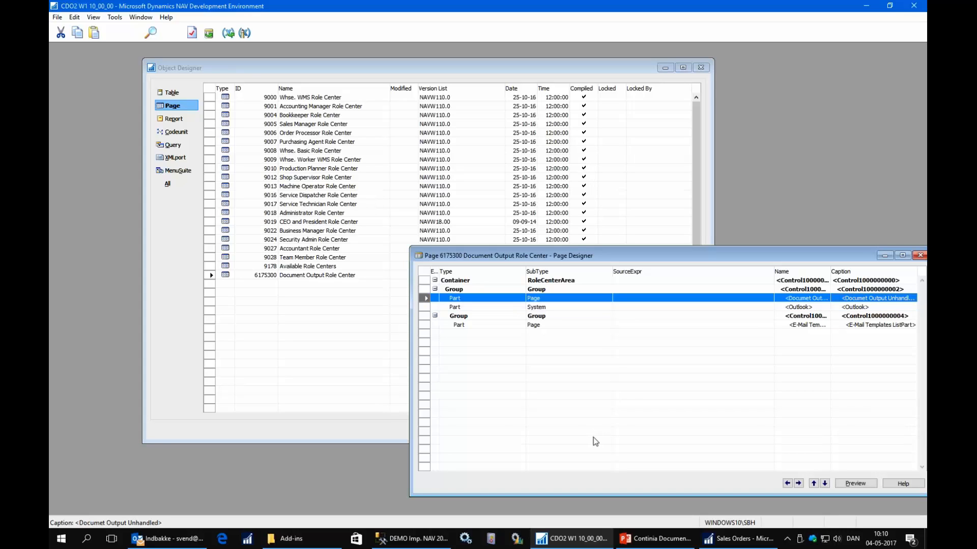
{"action": "key", "text": "F2"}
{"action": "key", "text": "Escape"}
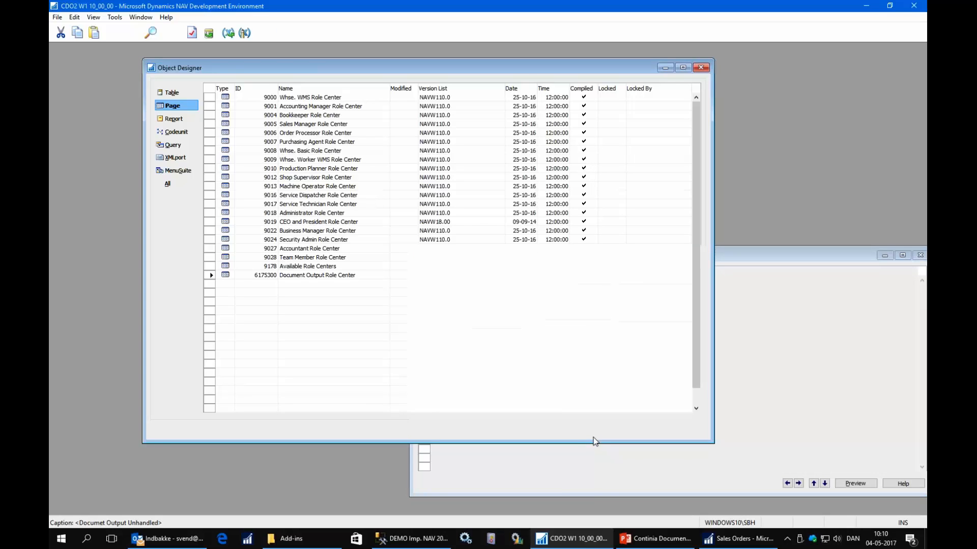
Paste the copied part above My Customers in page 9006 Order Processor Role Center, and save and compile the page.
{"action": "left_click", "coordinate": [286, 134]}
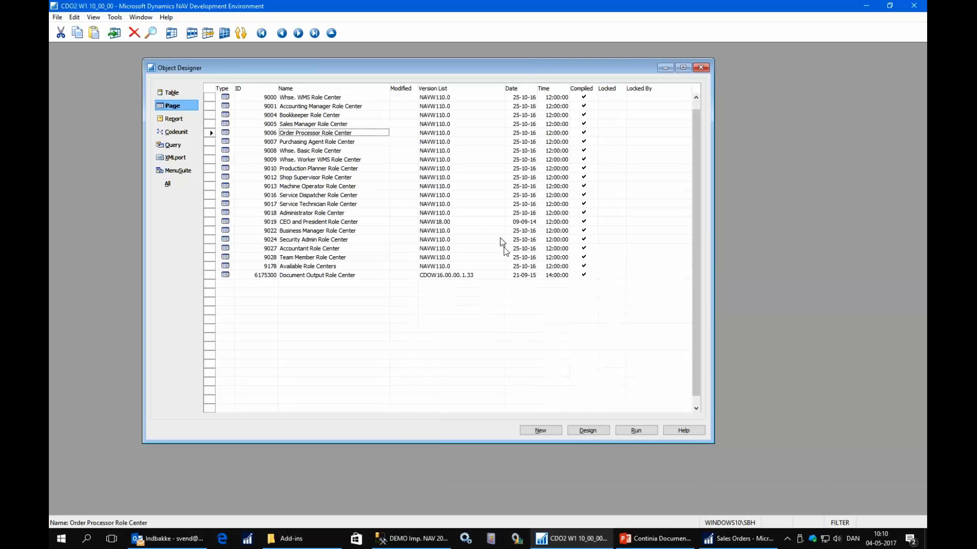
{"action": "left_click", "coordinate": [587, 432]}
{"action": "key", "text": "Down"}
{"action": "key", "text": "Down"}
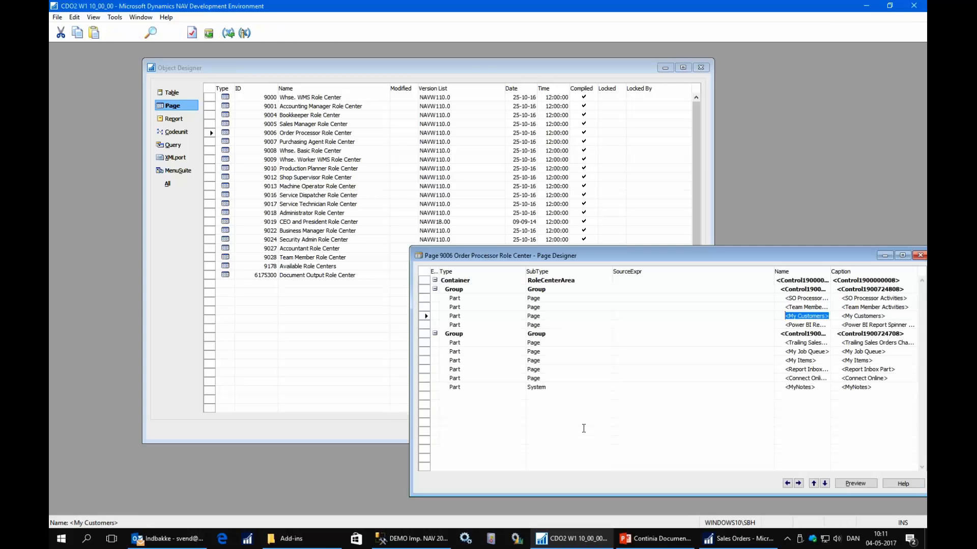
{"action": "key", "text": "ctrl+v"}
{"action": "key", "text": "Up"}
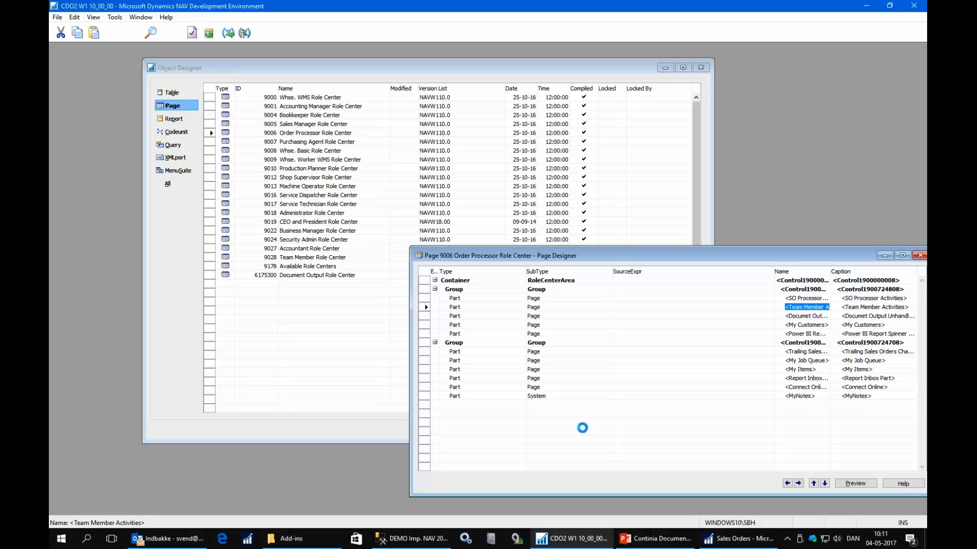
{"action": "key", "text": "Return"}
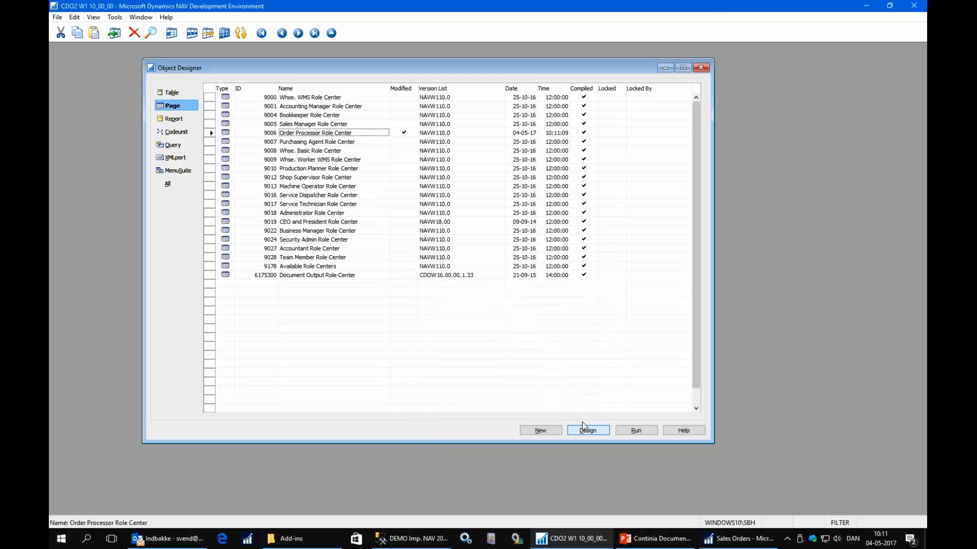
Return to the RTC client and open the Role Center to check its Document Output activities.
{"action": "left_click", "coordinate": [866, 5]}
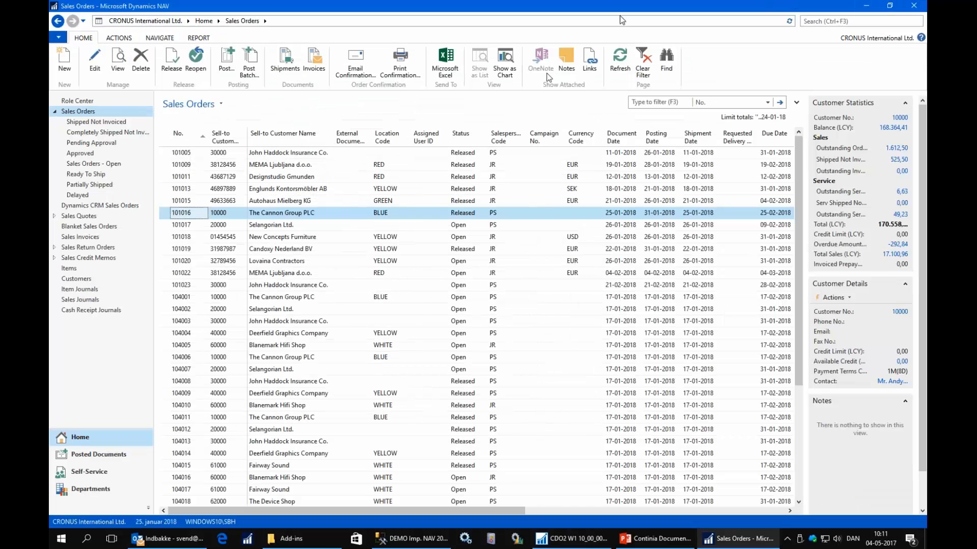
{"action": "left_click", "coordinate": [79, 101]}
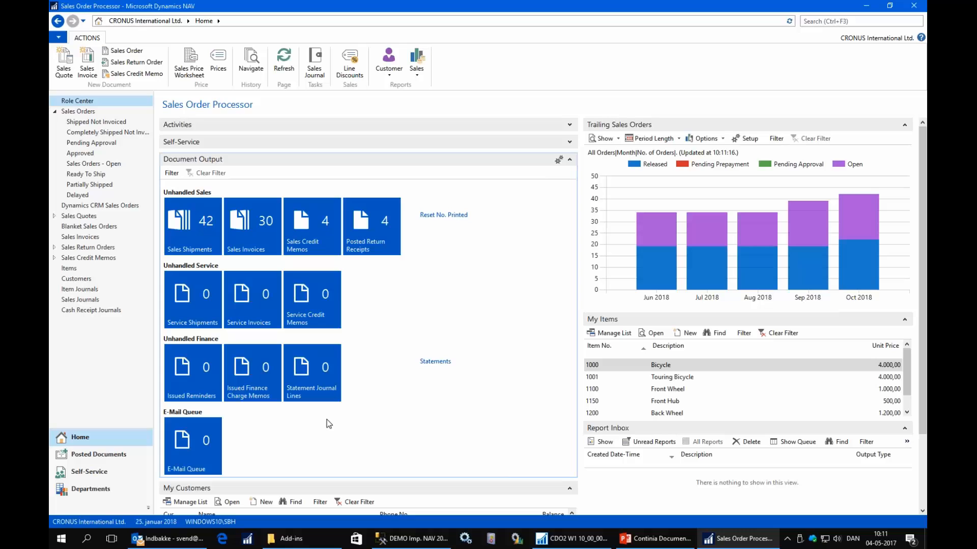
View the Templates list under Document Output in Departments, and return to the Home Role Center.
{"action": "left_click", "coordinate": [101, 490]}
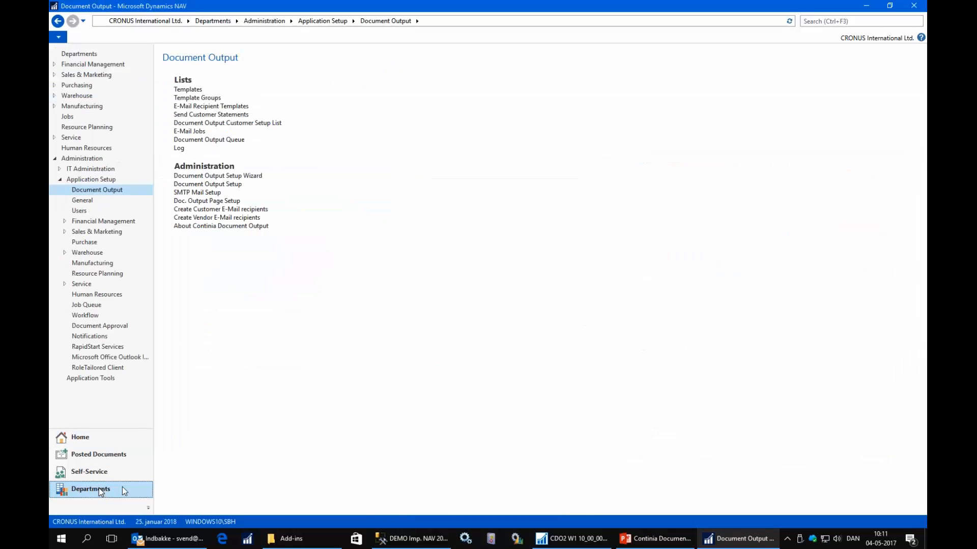
{"action": "left_click", "coordinate": [192, 91]}
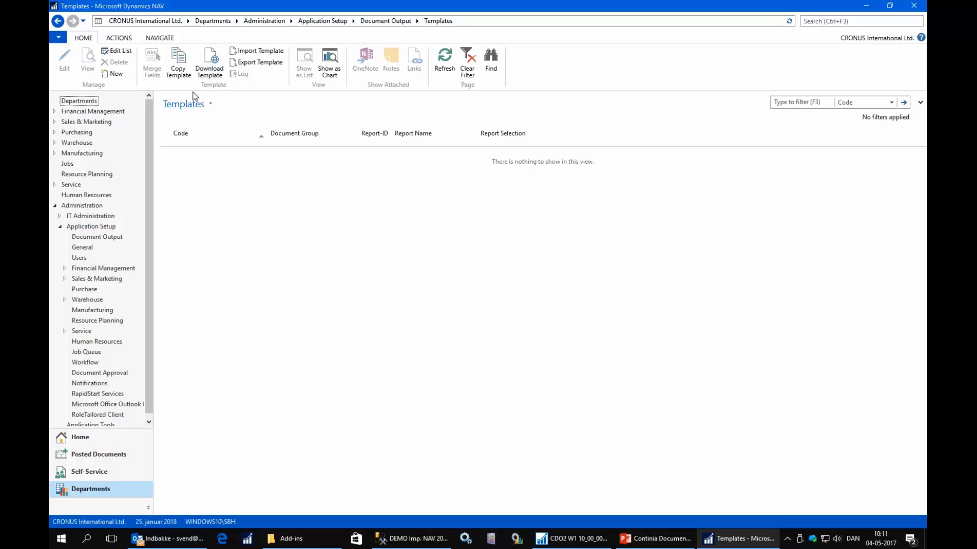
{"action": "left_click", "coordinate": [397, 21]}
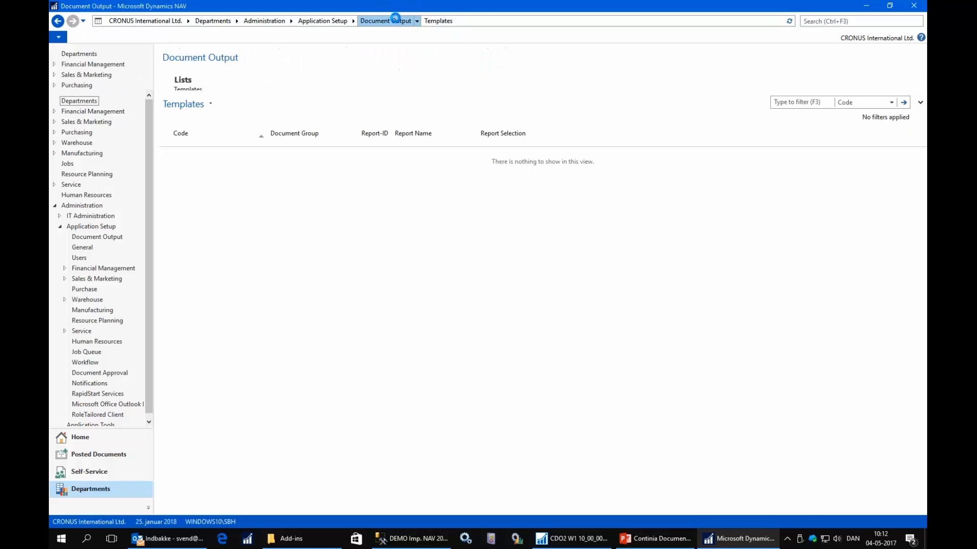
{"action": "left_click", "coordinate": [82, 438]}
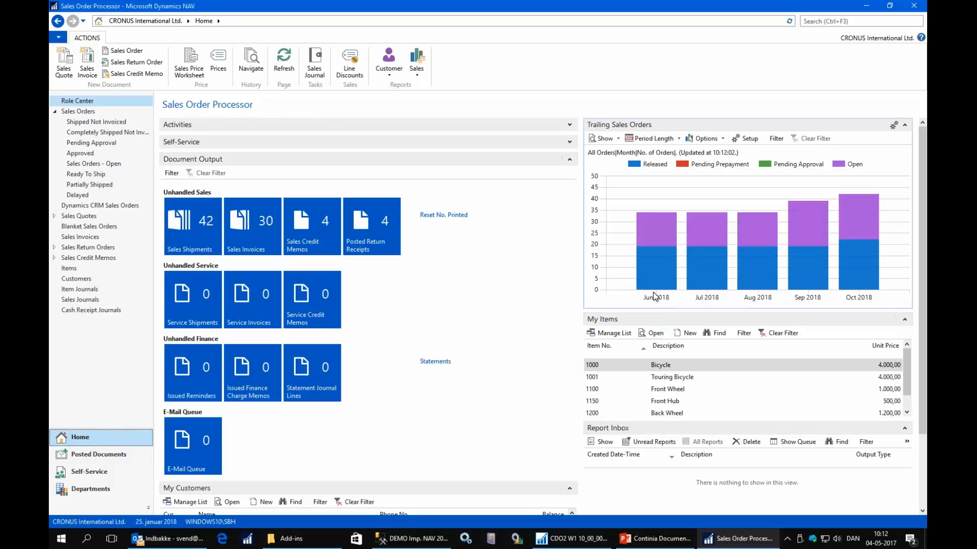
{"action": "mouse_move", "coordinate": [652, 296]}
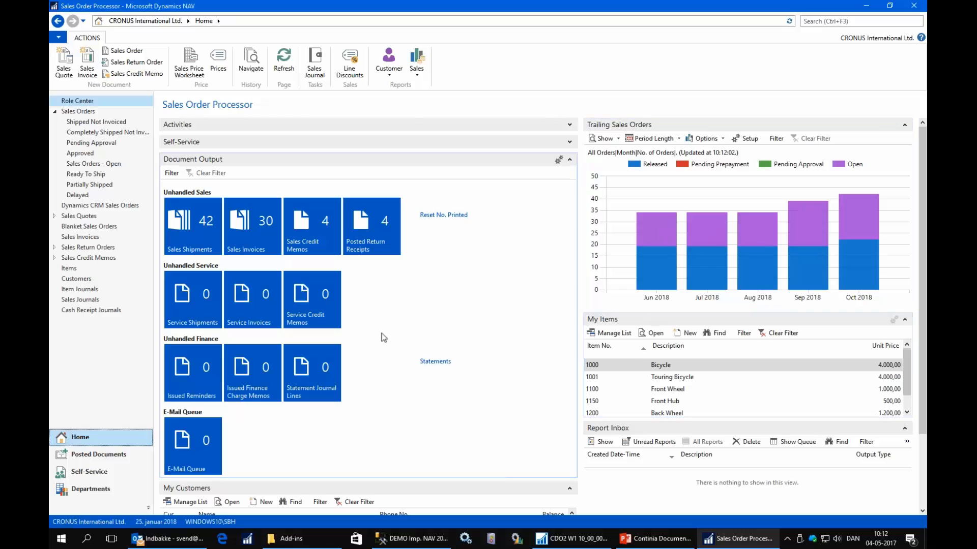
Search the client for output, open the Document Output department page, and start the Document Output Setup Wizard.
{"action": "left_click", "coordinate": [818, 21]}
{"action": "type", "text": "out"}
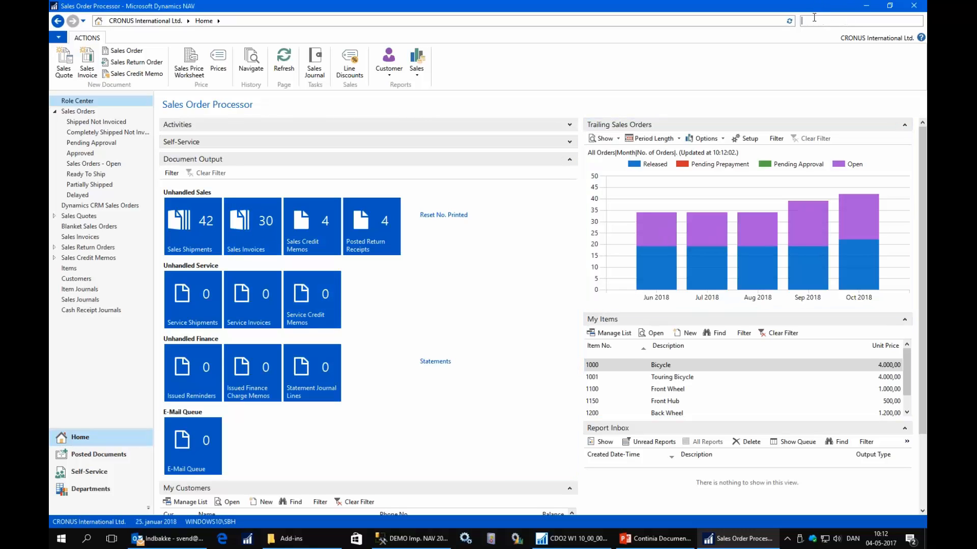
{"action": "type", "text": "put"}
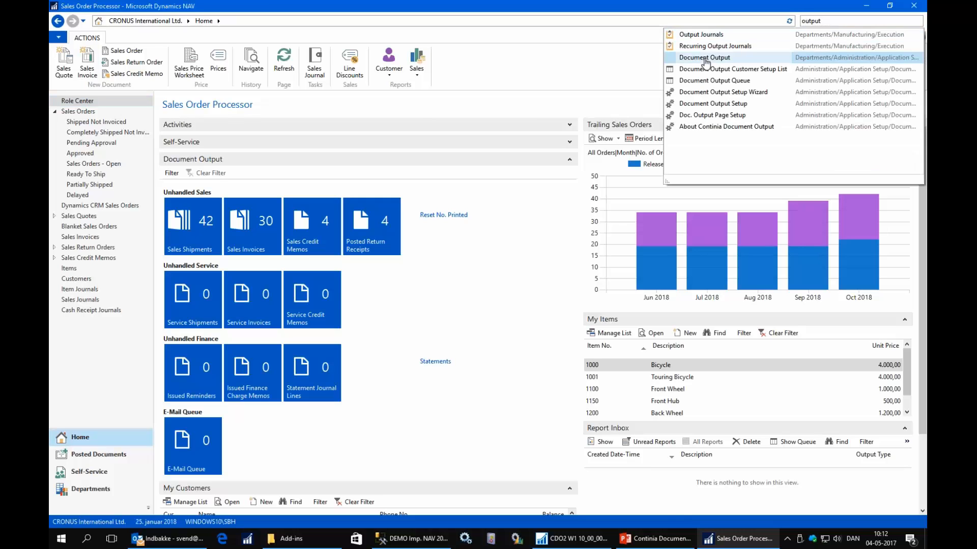
{"action": "left_click", "coordinate": [706, 58]}
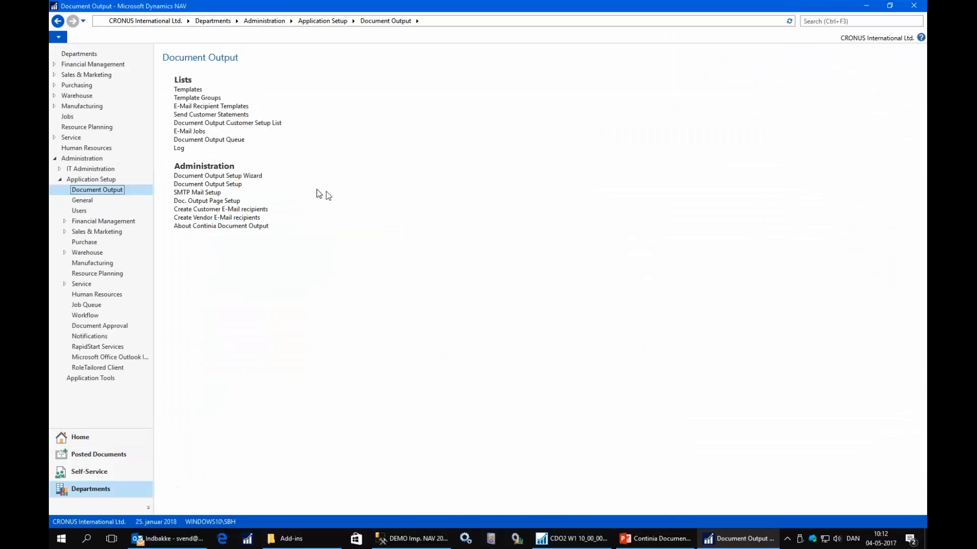
{"action": "left_click", "coordinate": [235, 176]}
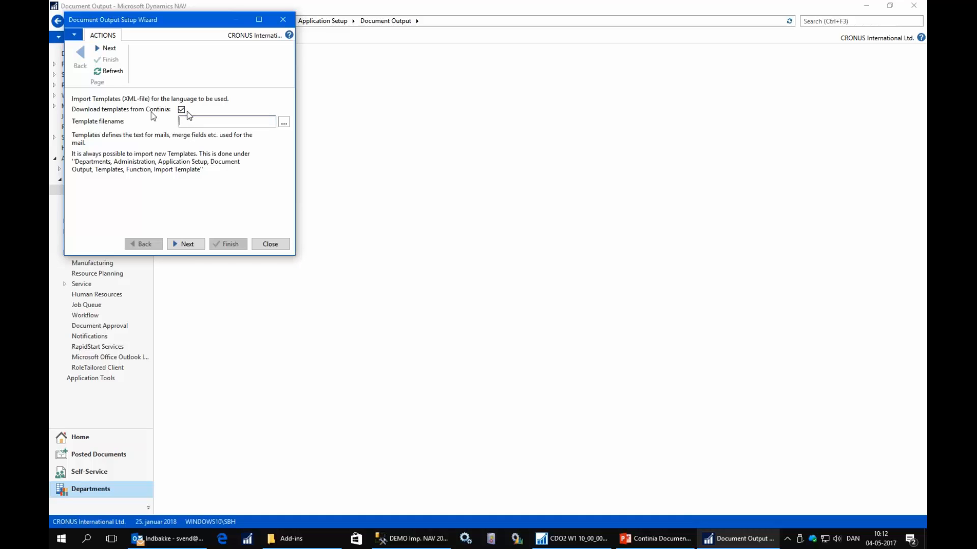
Continue the wizard with templates downloaded from Continia, default engine NAV-PDF and statement report ID 1316.
{"action": "left_click", "coordinate": [182, 243]}
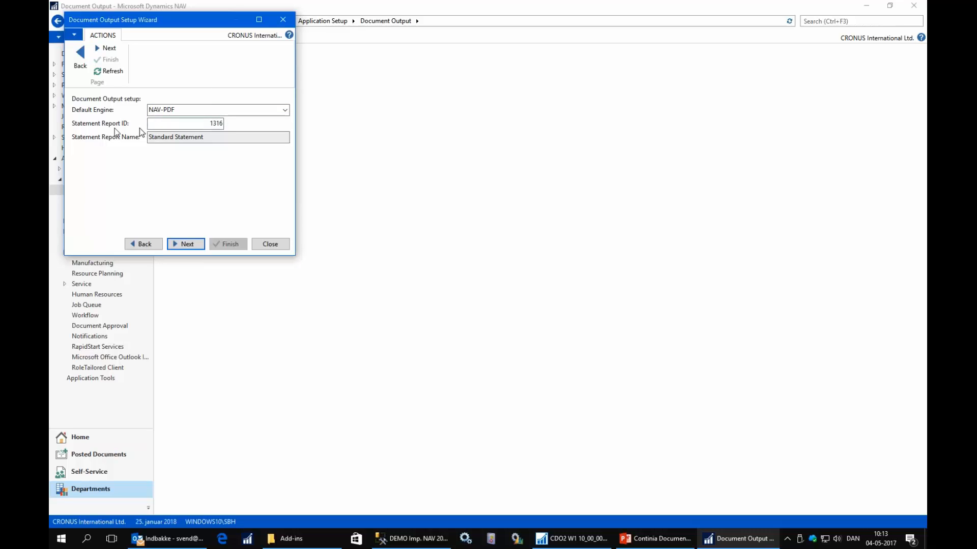
{"action": "left_click", "coordinate": [193, 125]}
{"action": "left_click", "coordinate": [182, 243]}
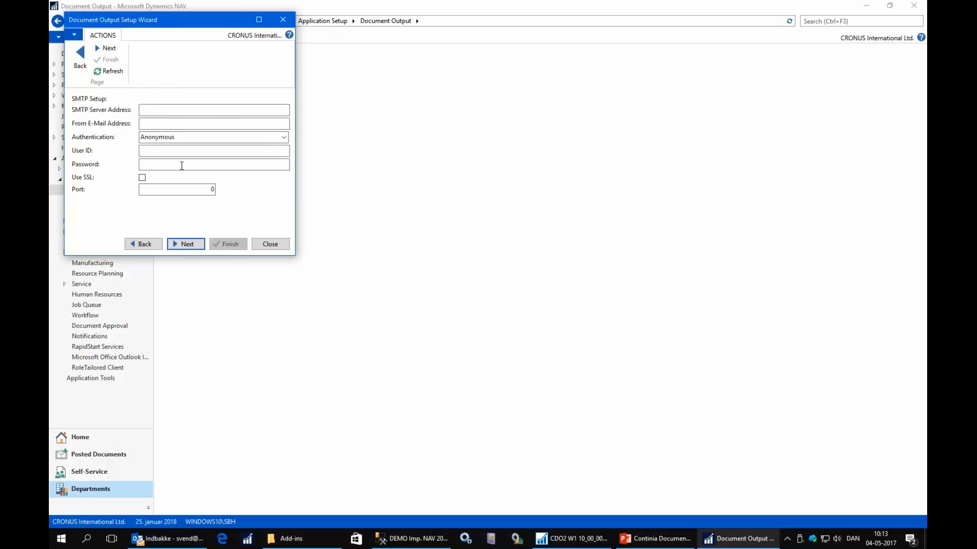
Set the SMTP server address to localhost, enter the sender's e-mail address, and continue with Anonymous authentication.
{"action": "left_click", "coordinate": [166, 109]}
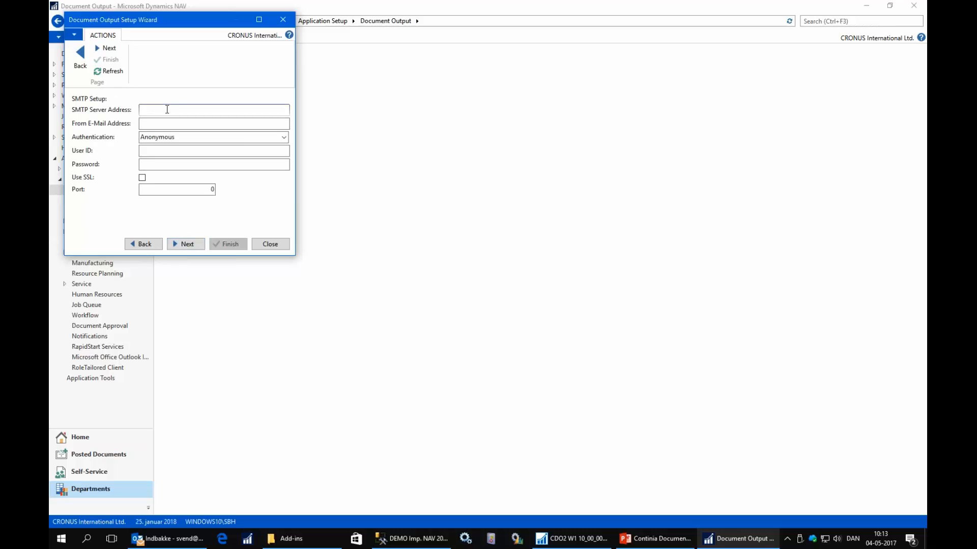
{"action": "type", "text": "localhost"}
{"action": "key", "text": "Tab"}
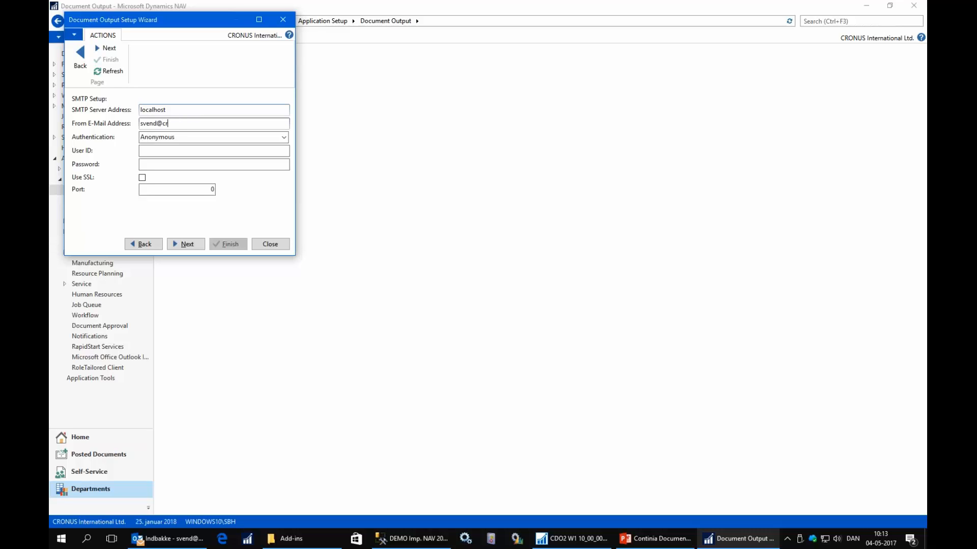
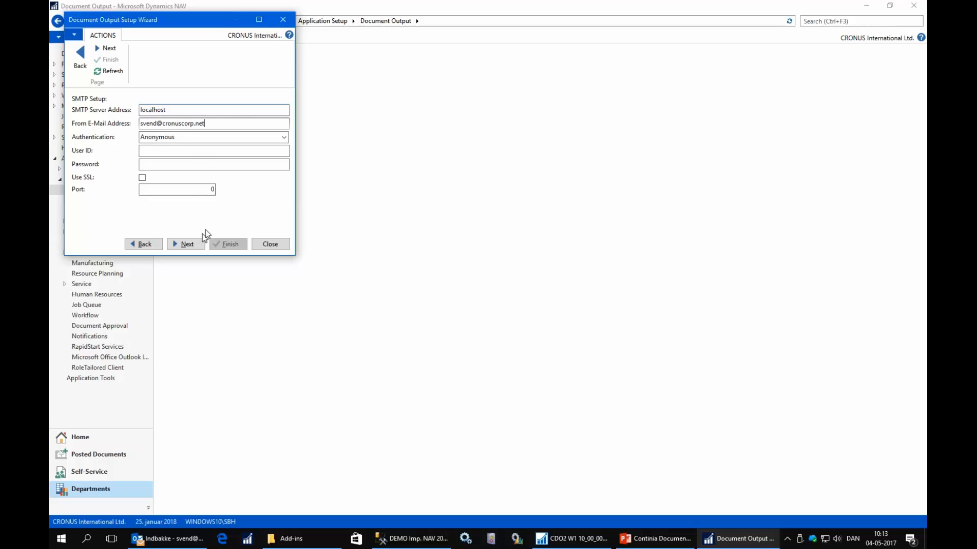
{"action": "left_click", "coordinate": [184, 245]}
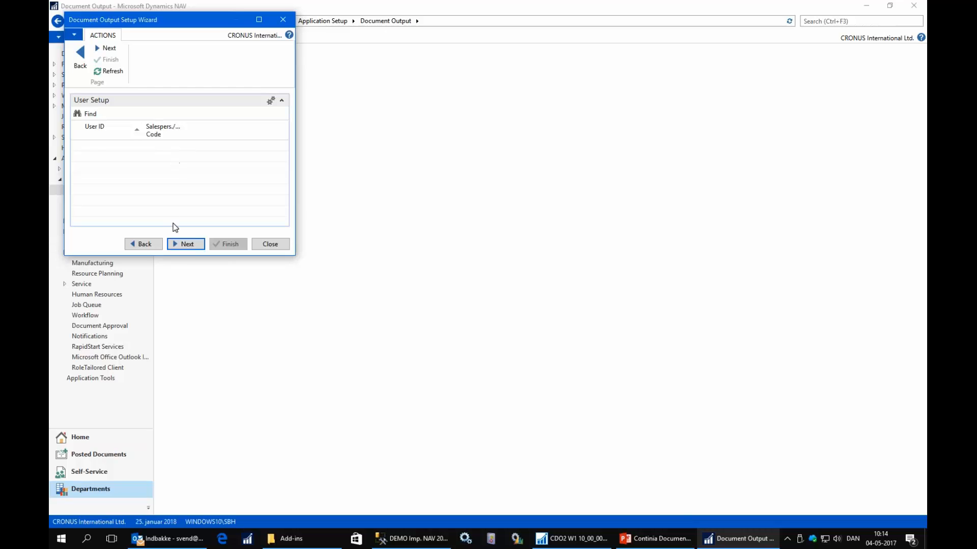
Finish the wizard with no user setup and all jobs and client add-ins enabled, import the e-mail templates, and open the Templates list.
{"action": "left_click", "coordinate": [185, 246]}
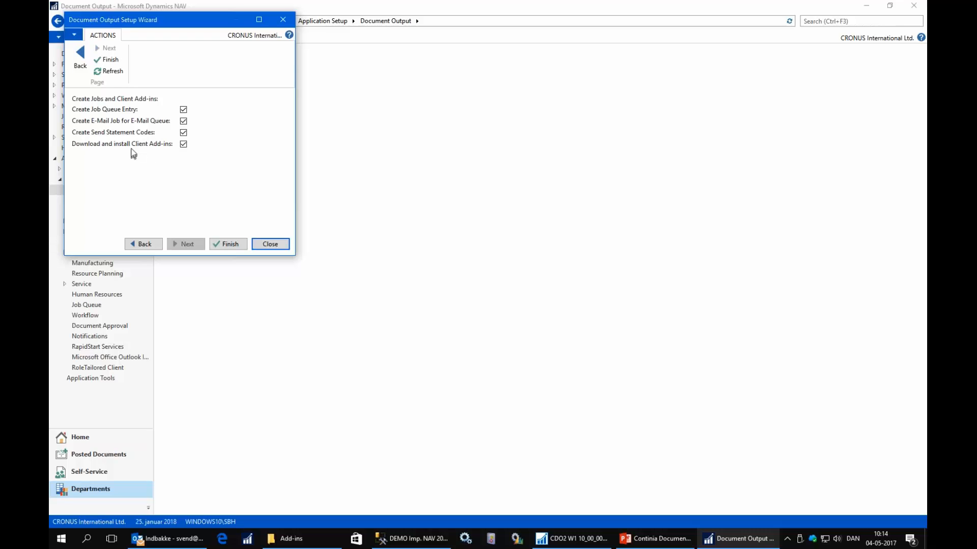
{"action": "left_click", "coordinate": [229, 245]}
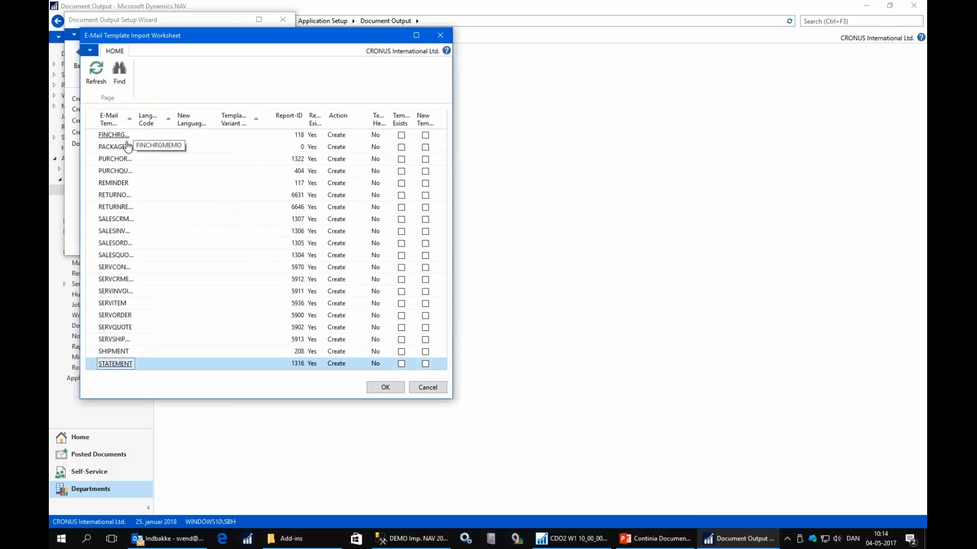
{"action": "left_click", "coordinate": [385, 388]}
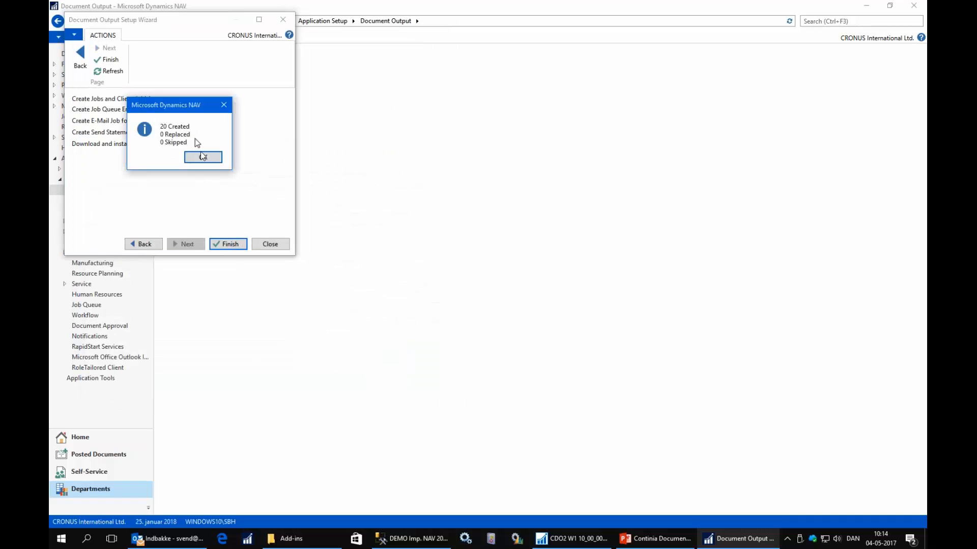
{"action": "left_click", "coordinate": [203, 158]}
{"action": "left_click", "coordinate": [203, 158]}
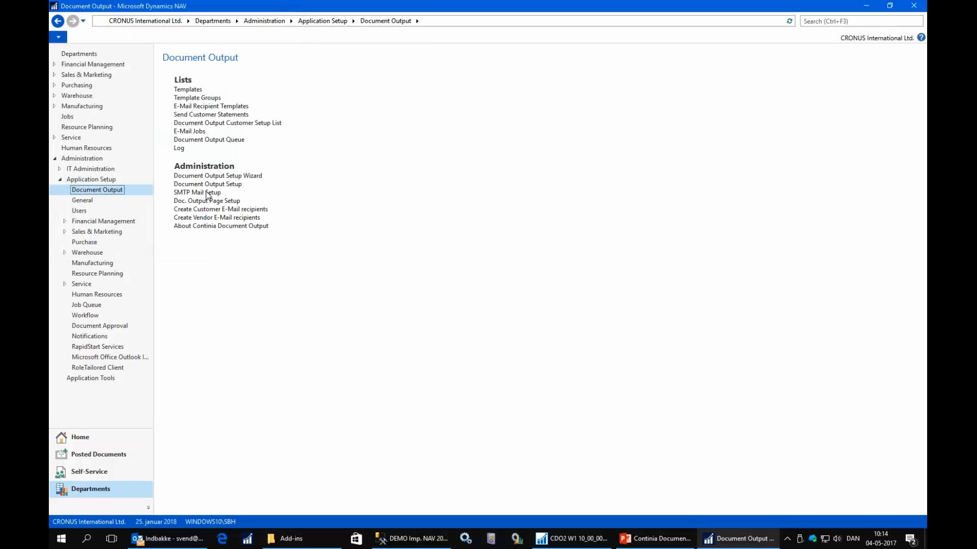
{"action": "left_click", "coordinate": [192, 91]}
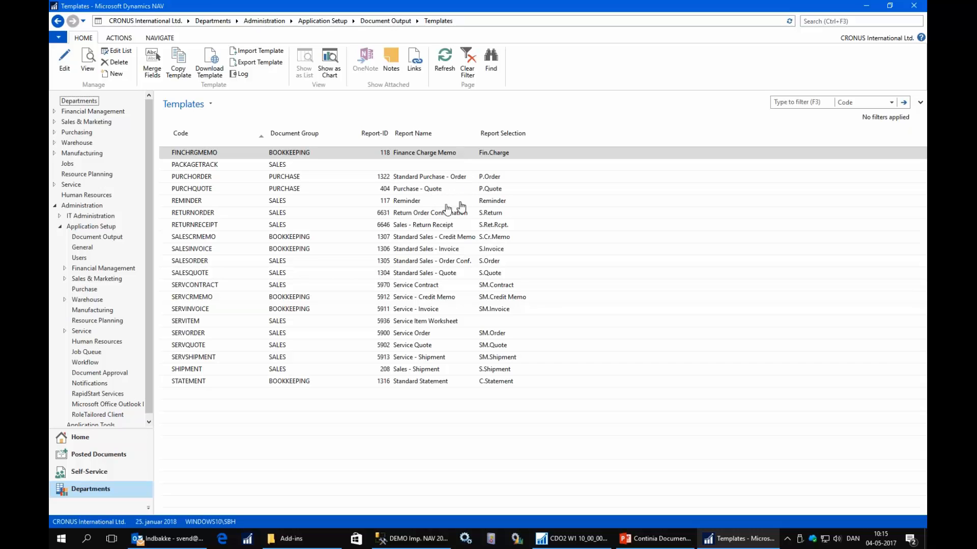
From the Home Role Center, e-mail the first unhandled posted sales invoice through Outlook, send it, and close the invoice list.
{"action": "left_click", "coordinate": [83, 434]}
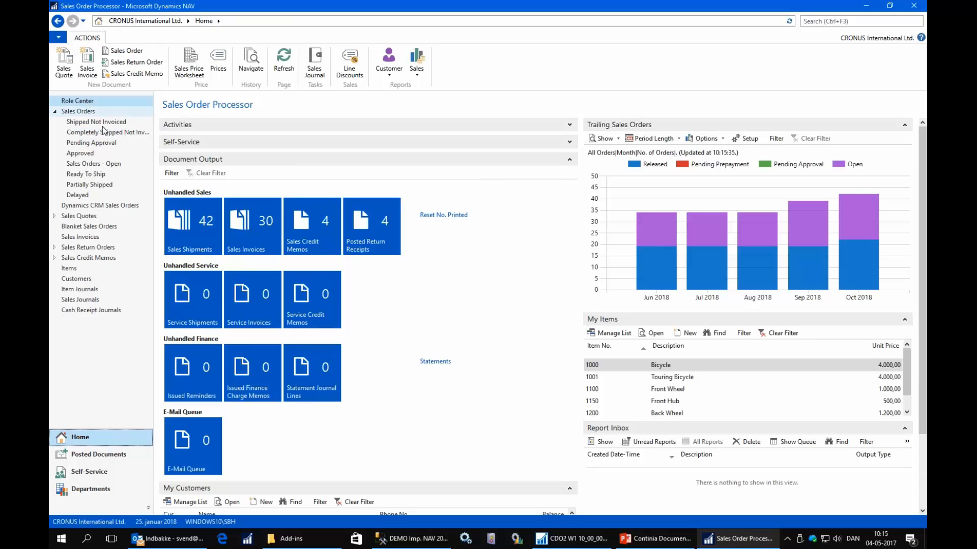
{"action": "left_click", "coordinate": [239, 244]}
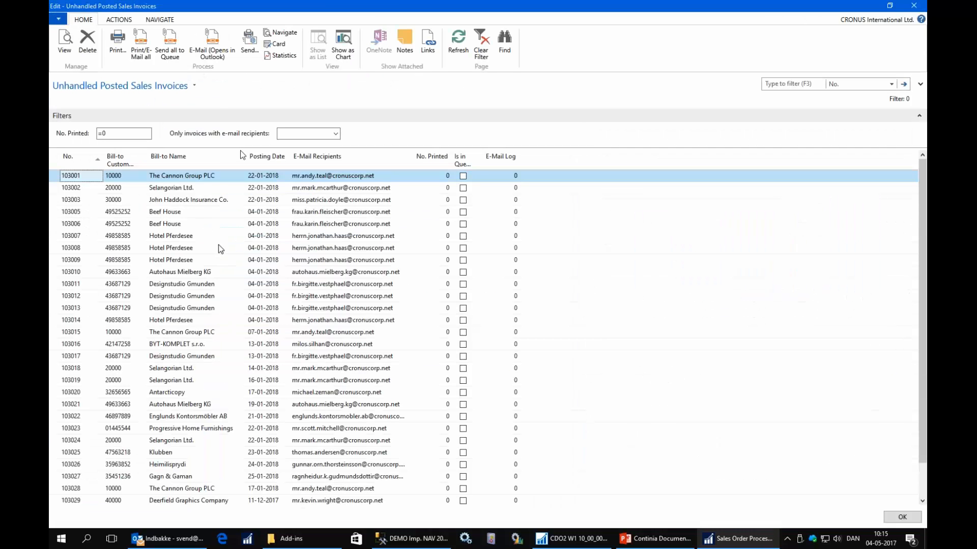
{"action": "left_click", "coordinate": [215, 48]}
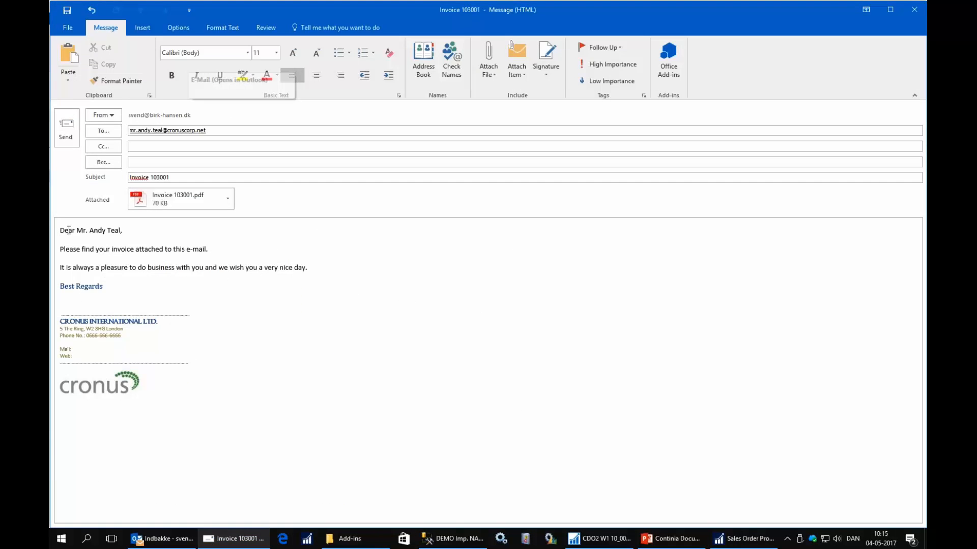
{"action": "left_click", "coordinate": [60, 136]}
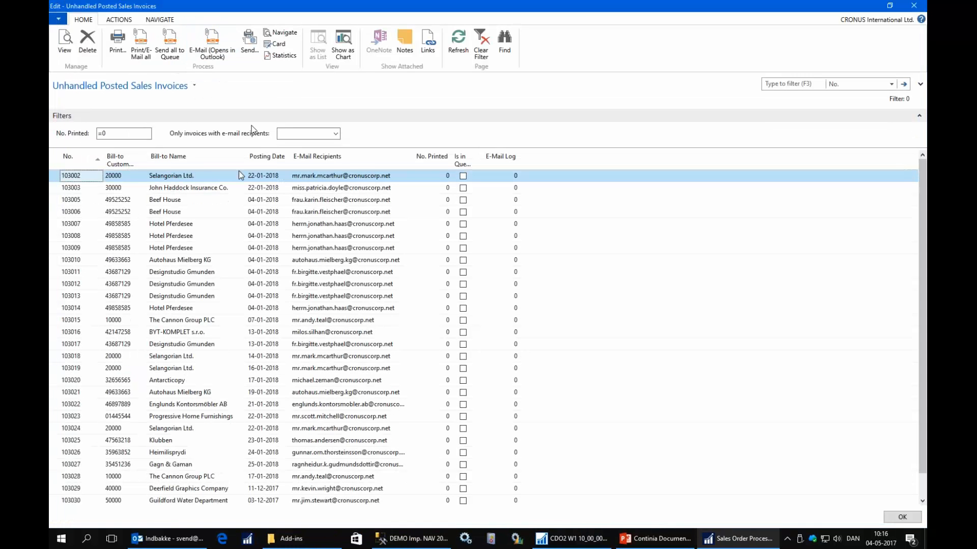
{"action": "left_click", "coordinate": [915, 7]}
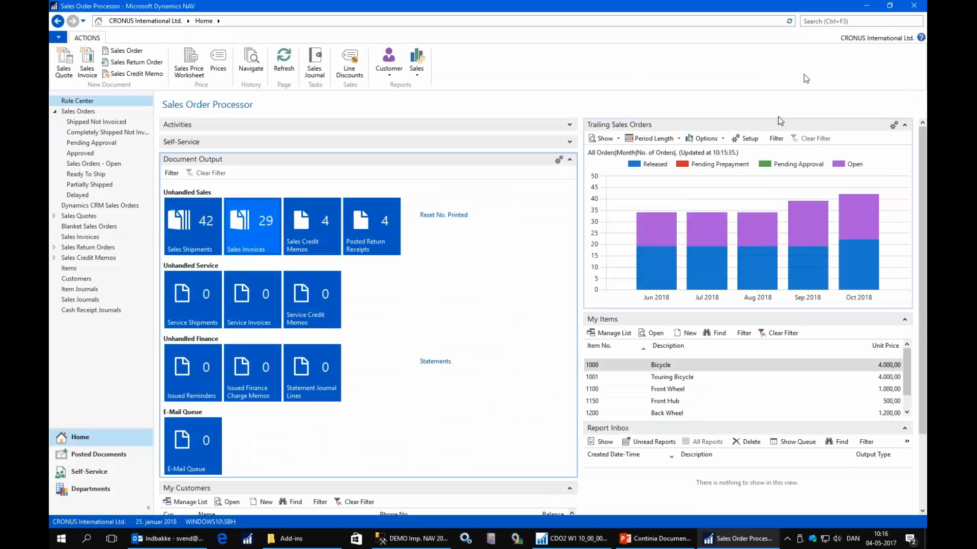
Search for outp, open the Document Output page, and open the SALESINVOICE template card with all General fields shown.
{"action": "left_click", "coordinate": [823, 20]}
{"action": "type", "text": "o"}
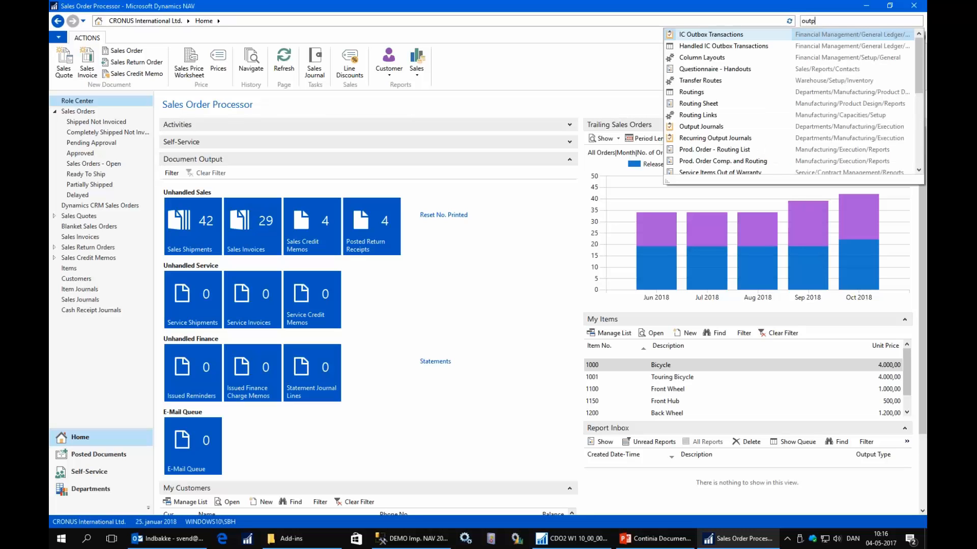
{"action": "type", "text": "utp"}
{"action": "left_click", "coordinate": [707, 61]}
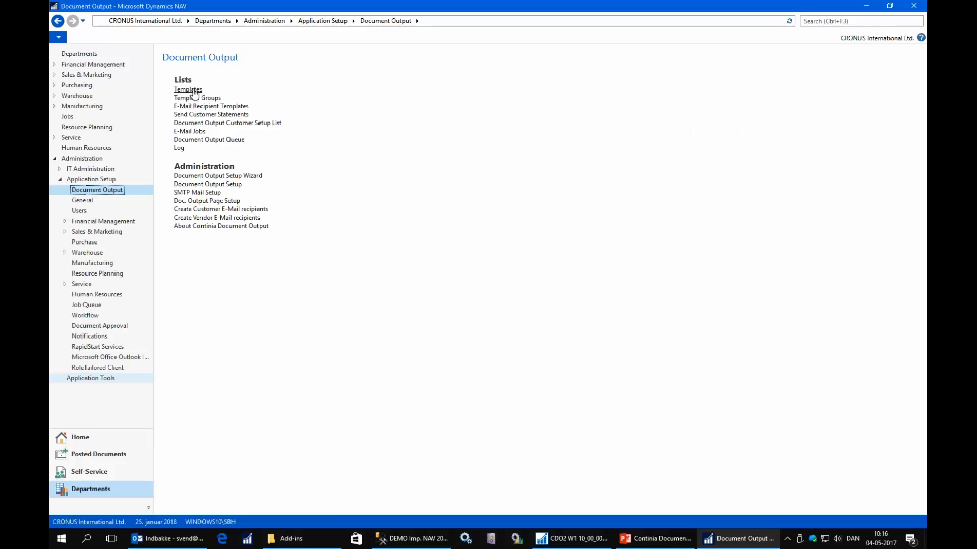
{"action": "left_click", "coordinate": [188, 89]}
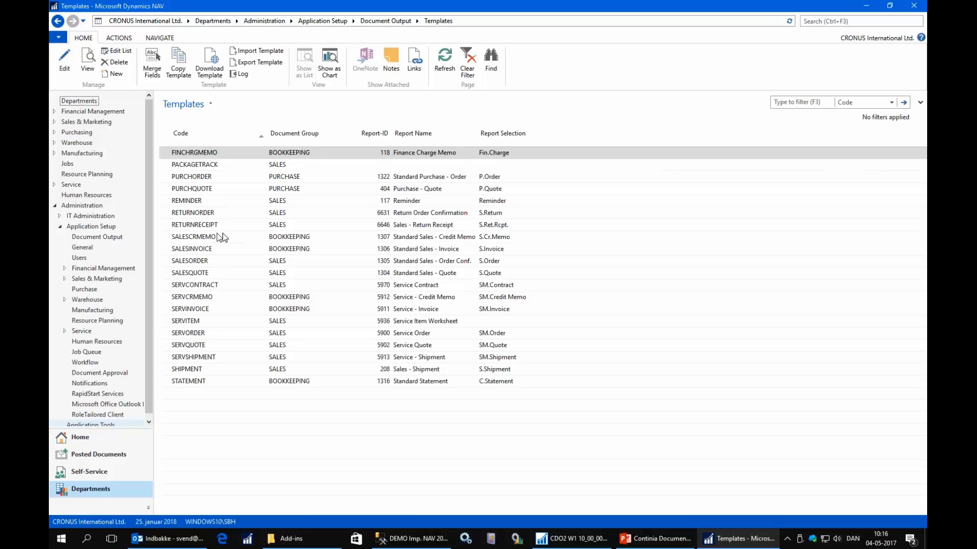
{"action": "double_click", "coordinate": [204, 248]}
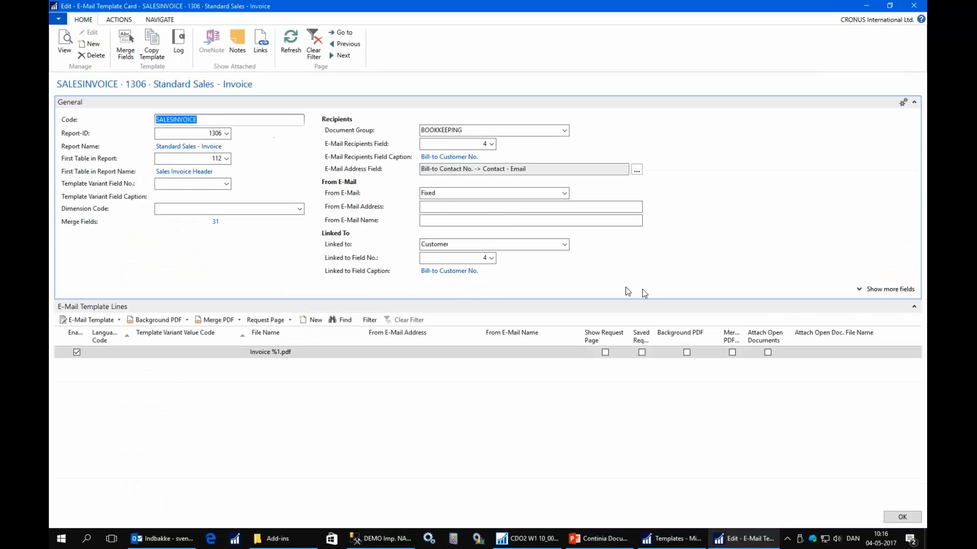
{"action": "left_click", "coordinate": [875, 289]}
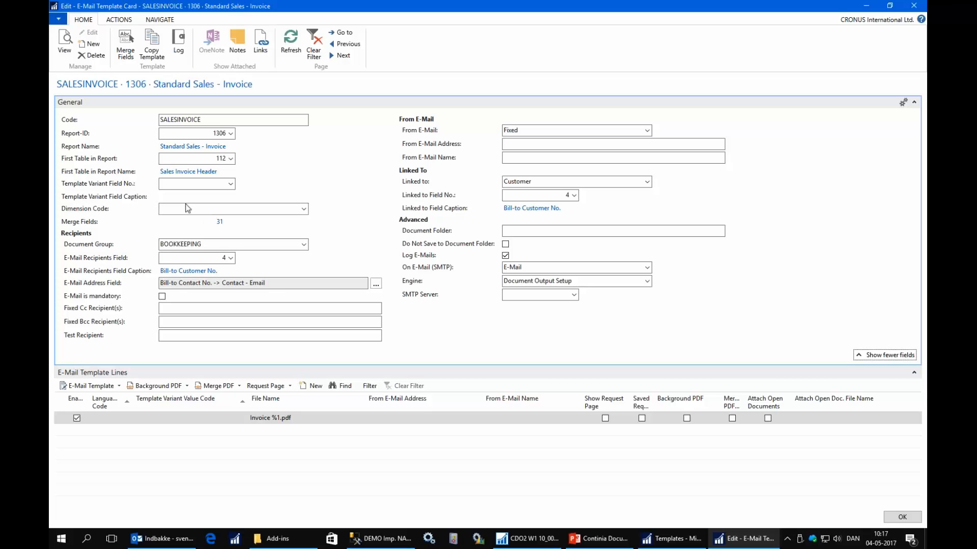
Set the SALESINVOICE template's Template Variant Field No. to 31, Customer Posting Group.
{"action": "left_click", "coordinate": [232, 186]}
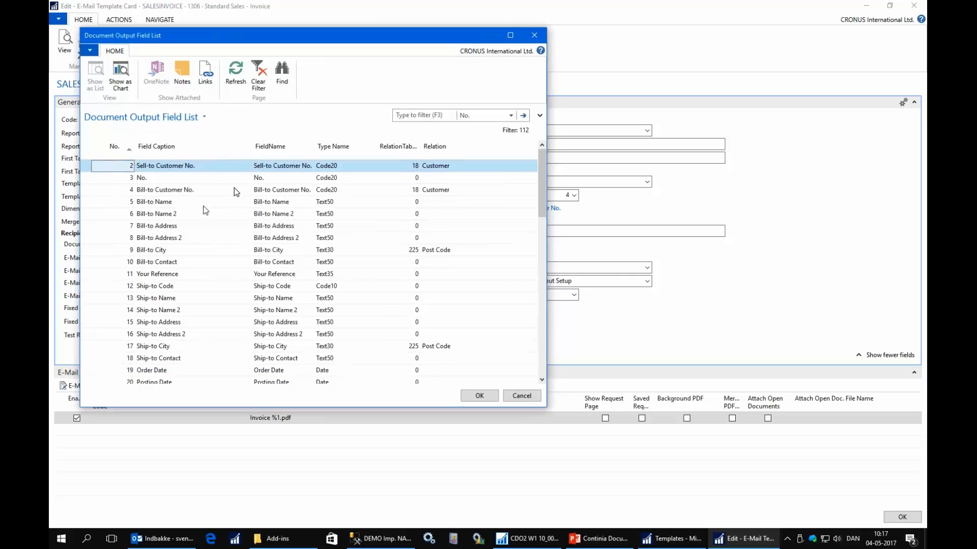
{"action": "scroll", "coordinate": [188, 285], "scroll_direction": "down", "scroll_amount": 3}
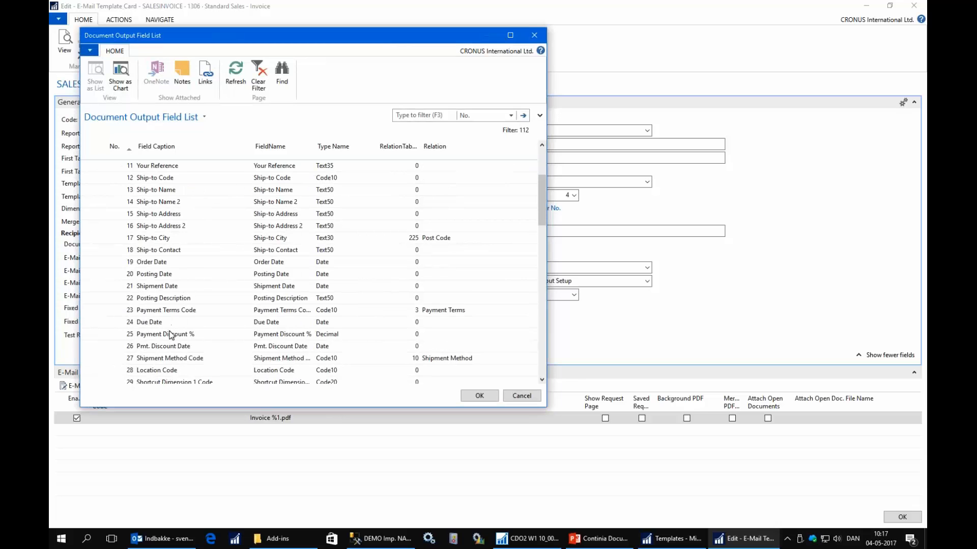
{"action": "scroll", "coordinate": [170, 334], "scroll_direction": "down", "scroll_amount": 2}
{"action": "left_click", "coordinate": [161, 336]}
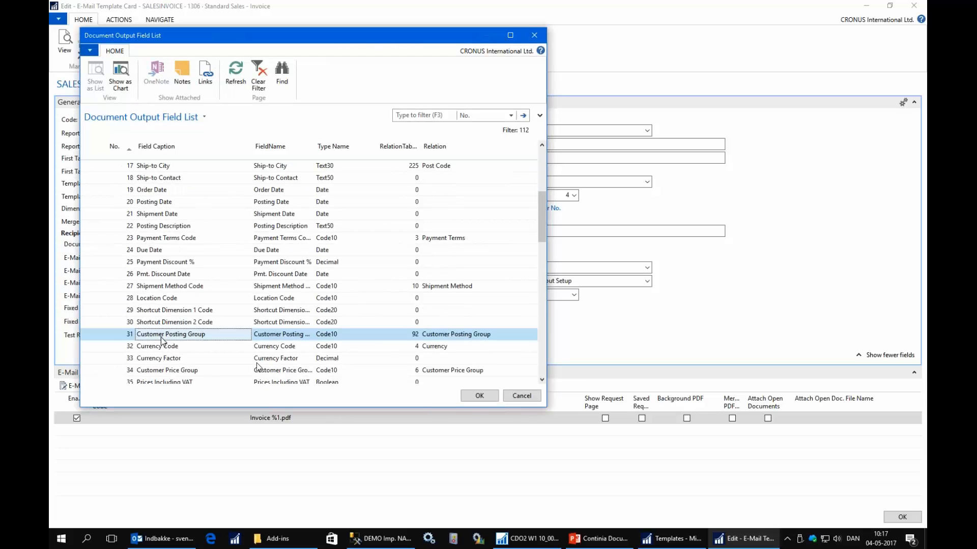
{"action": "left_click", "coordinate": [478, 396]}
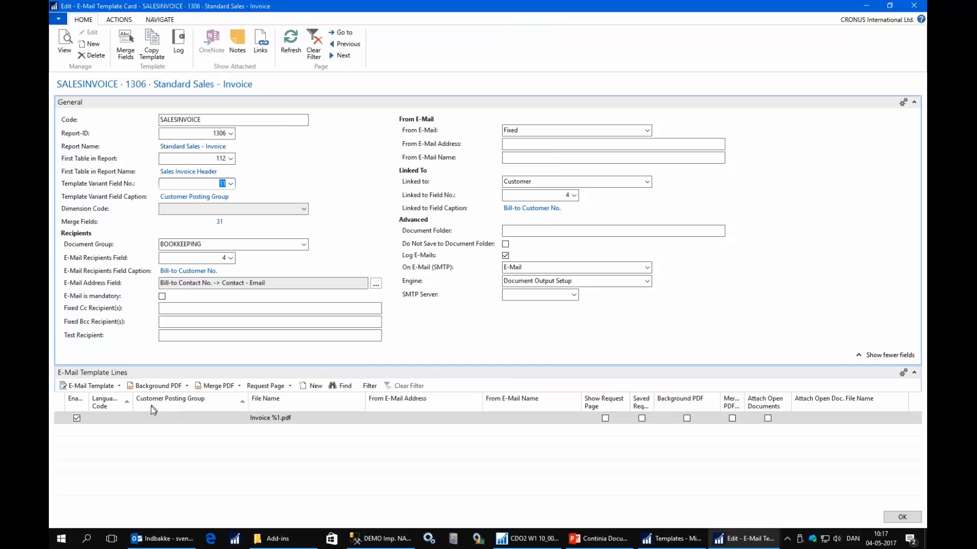
View the customer posting groups available for the Invoice %1.pdf template line, and close the list without choosing one.
{"action": "left_click", "coordinate": [208, 419]}
{"action": "left_click", "coordinate": [242, 418]}
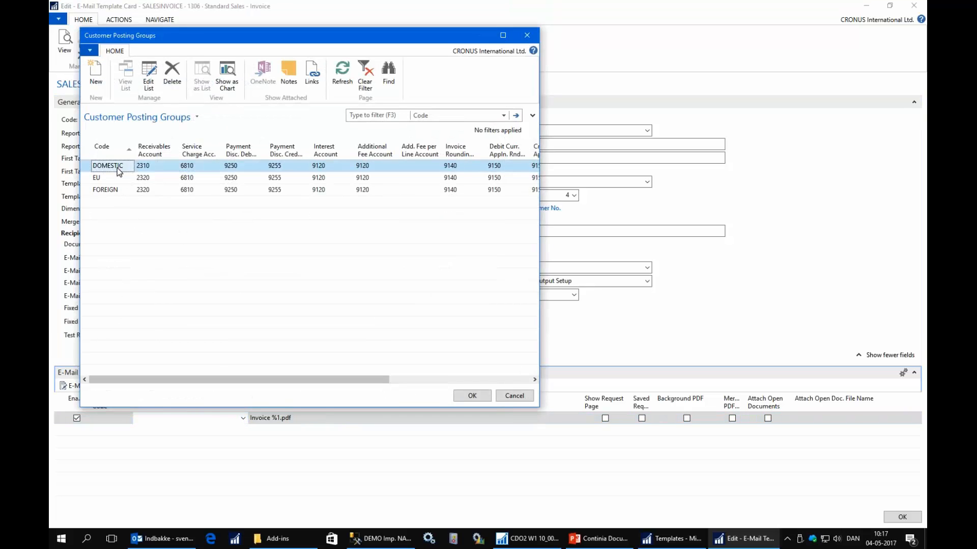
{"action": "left_click", "coordinate": [518, 398]}
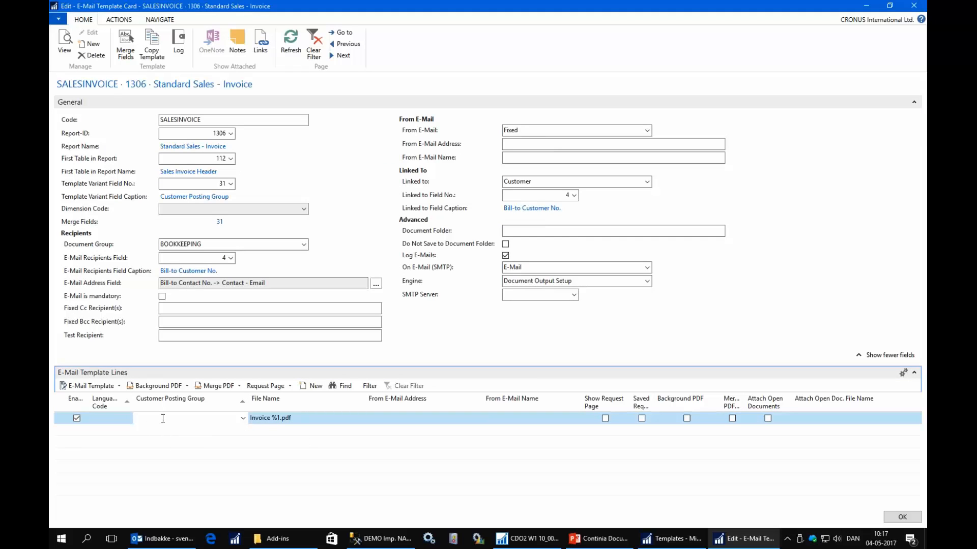
Clear the Template Variant Field No. and set the Dimension Code to CUSTOMERGROUP.
{"action": "left_click", "coordinate": [222, 183]}
{"action": "key", "text": "Delete"}
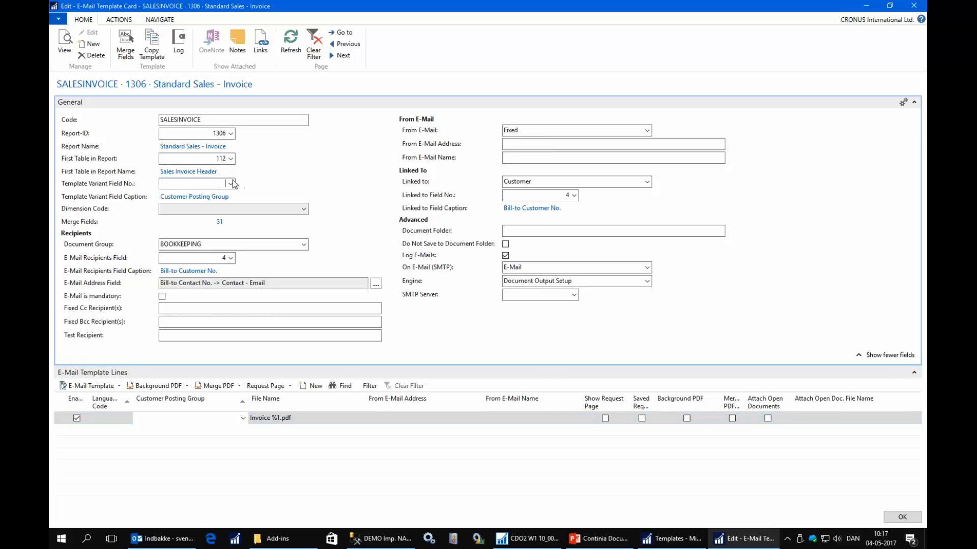
{"action": "left_click", "coordinate": [304, 208]}
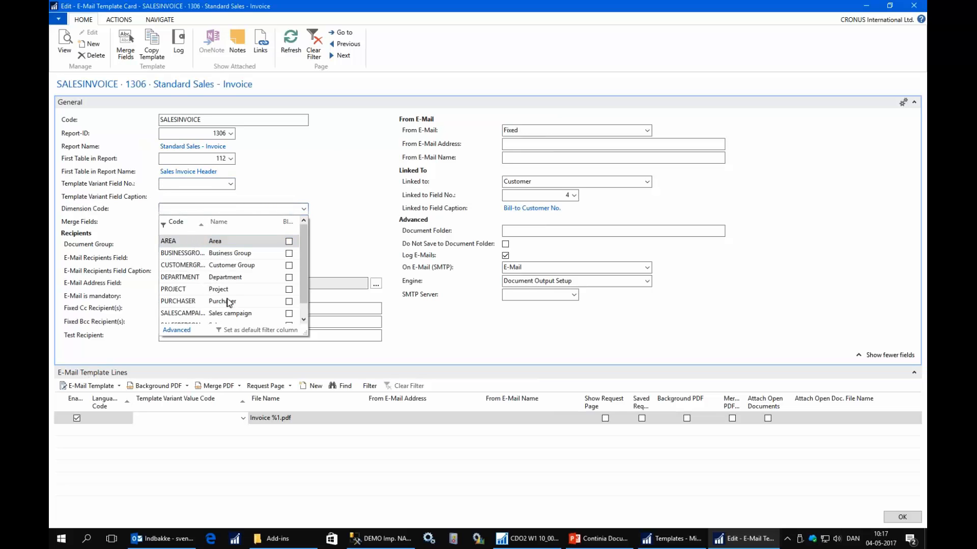
{"action": "left_click", "coordinate": [195, 265]}
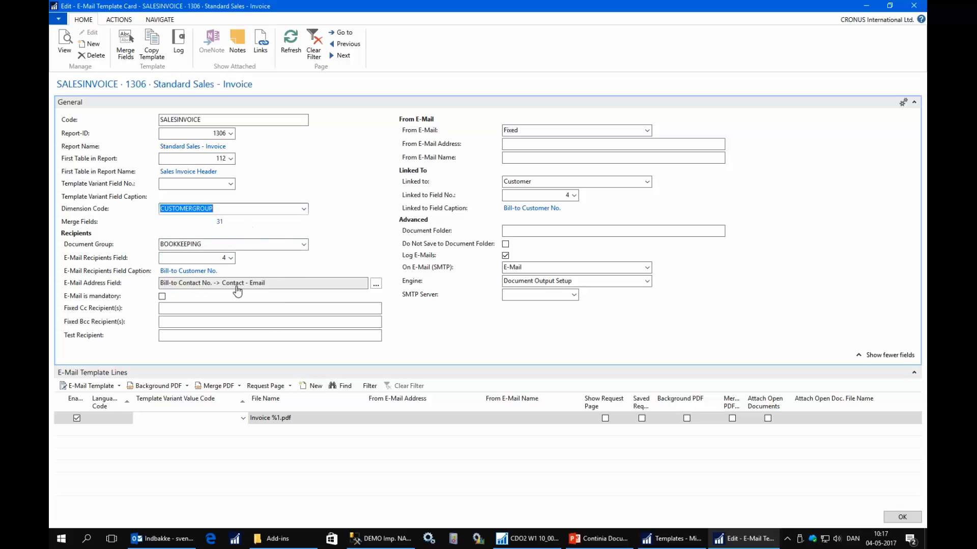
View the Customergroup Code values available for the Invoice %1.pdf template line, and close the list without choosing one.
{"action": "left_click", "coordinate": [183, 419]}
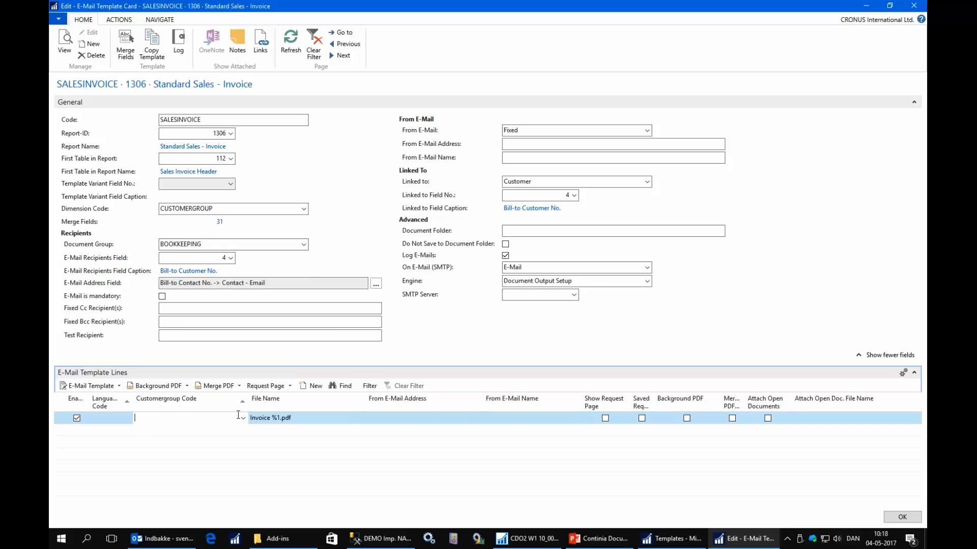
{"action": "left_click", "coordinate": [243, 418]}
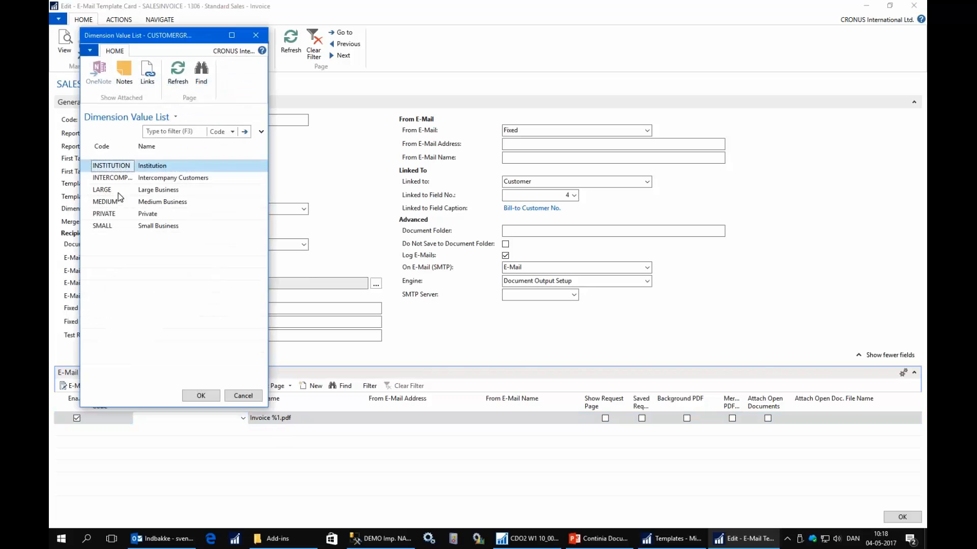
{"action": "left_click", "coordinate": [252, 400]}
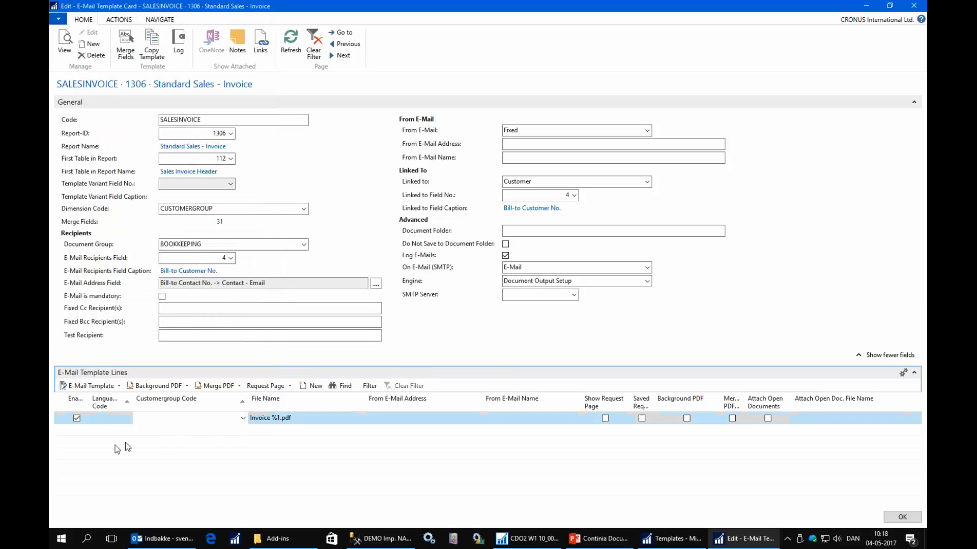
Add a second e-mail template line with the Customergroup Code MEDIUM.
{"action": "left_click", "coordinate": [106, 434]}
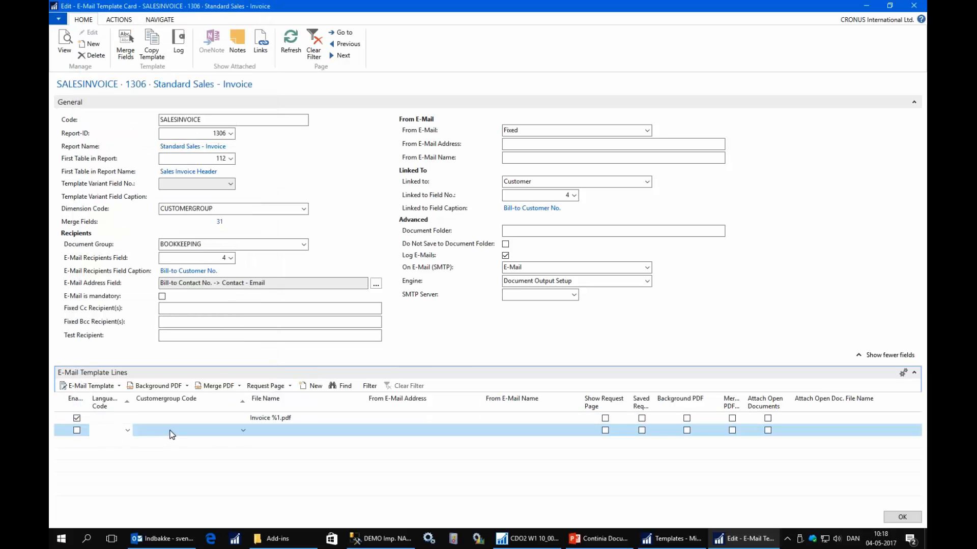
{"action": "left_click", "coordinate": [246, 434]}
{"action": "left_click", "coordinate": [243, 431]}
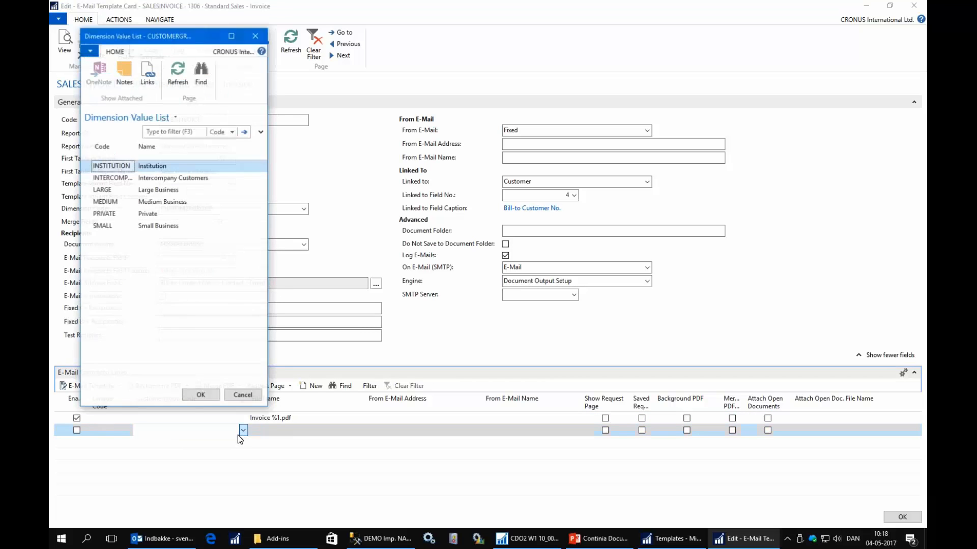
{"action": "left_click", "coordinate": [110, 203]}
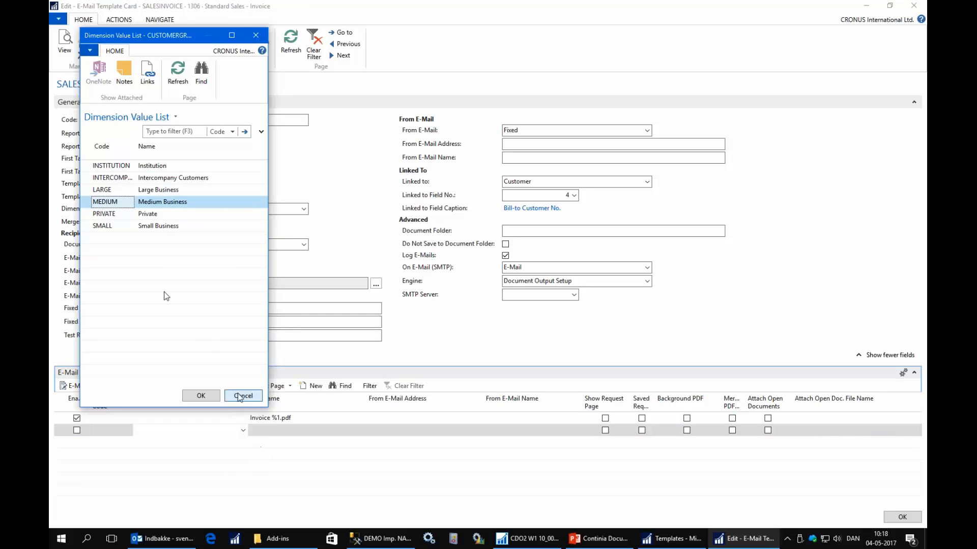
{"action": "left_click", "coordinate": [208, 401]}
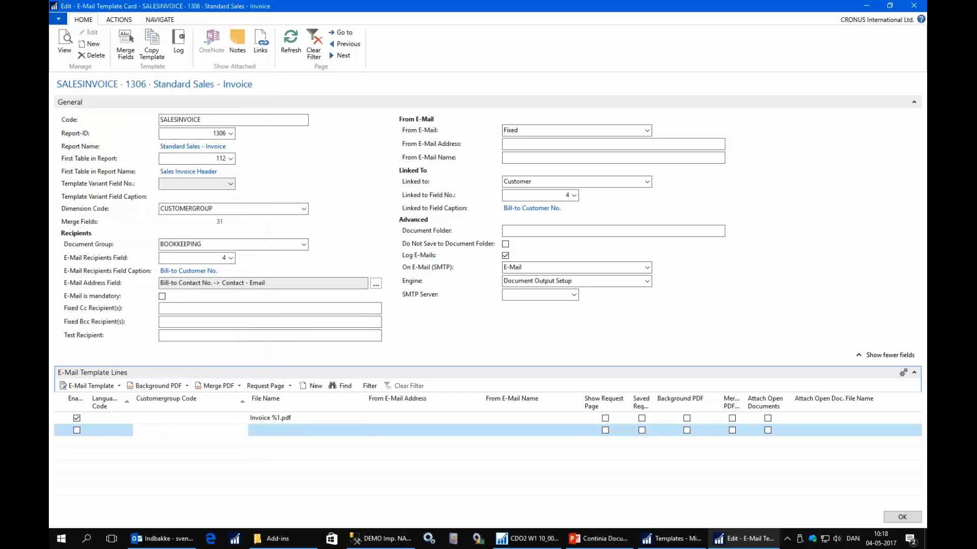
Copy the file name from the first line to the MEDIUM line and change it to Invoice (medium) %1.pdf.
{"action": "left_click", "coordinate": [270, 432]}
{"action": "key", "text": "Up"}
{"action": "key", "text": "ctrl+c"}
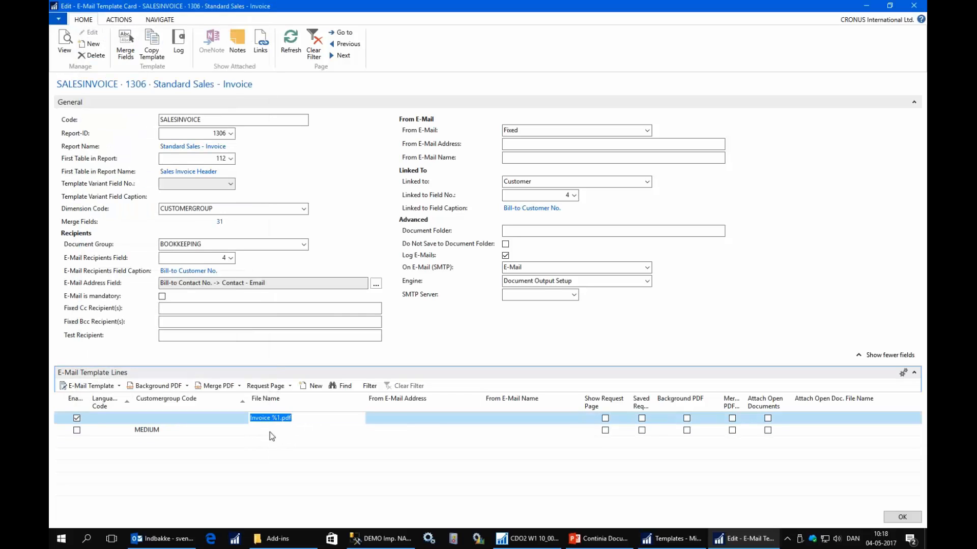
{"action": "left_click", "coordinate": [270, 432]}
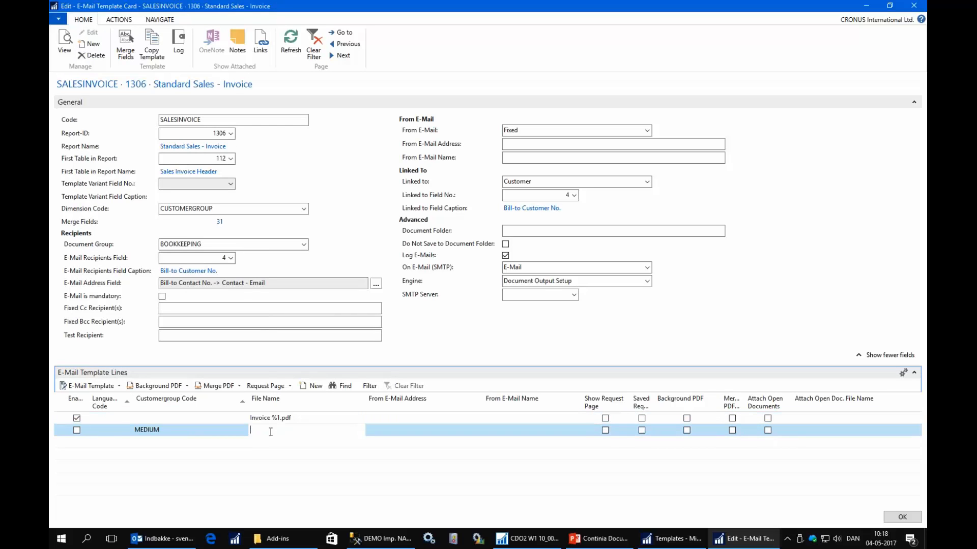
{"action": "key", "text": "ctrl+v"}
{"action": "type", "text": "(medium)"}
Copy the whole message body from the Invoice %1.pdf line's e-mail template, and close the template without saving.
{"action": "left_click", "coordinate": [291, 420]}
{"action": "left_click", "coordinate": [93, 389]}
{"action": "left_click", "coordinate": [99, 402]}
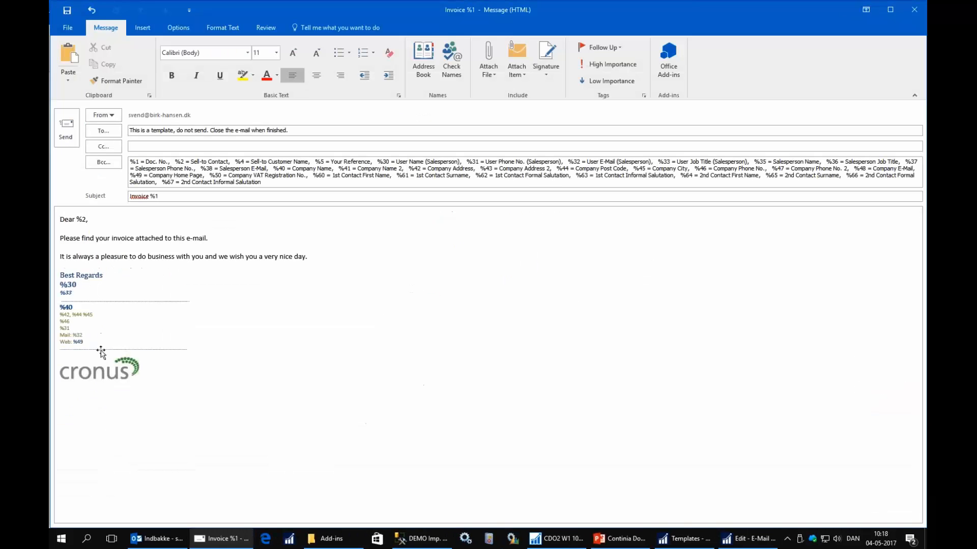
{"action": "left_click_drag", "start_coordinate": [60, 219], "coordinate": [146, 403]}
{"action": "key", "text": "ctrl+c"}
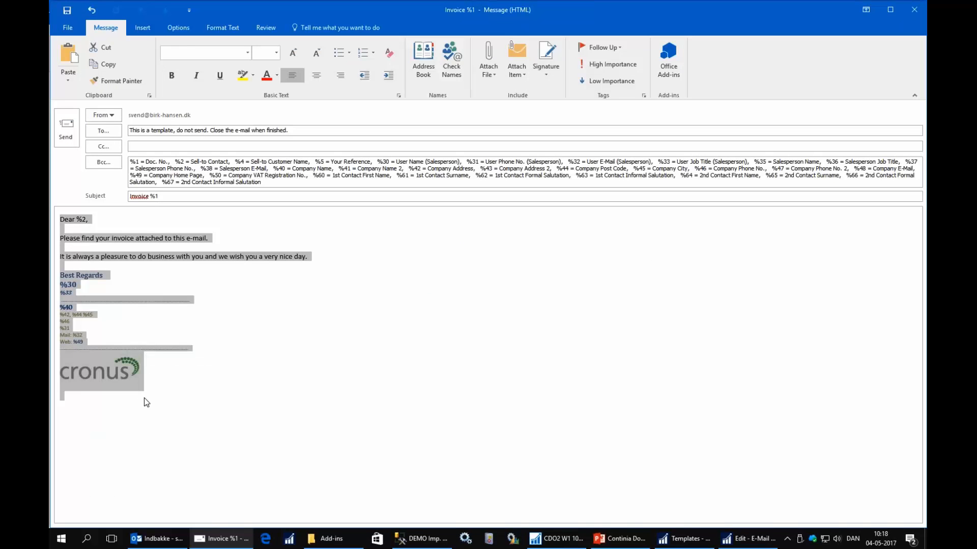
{"action": "left_click", "coordinate": [914, 9]}
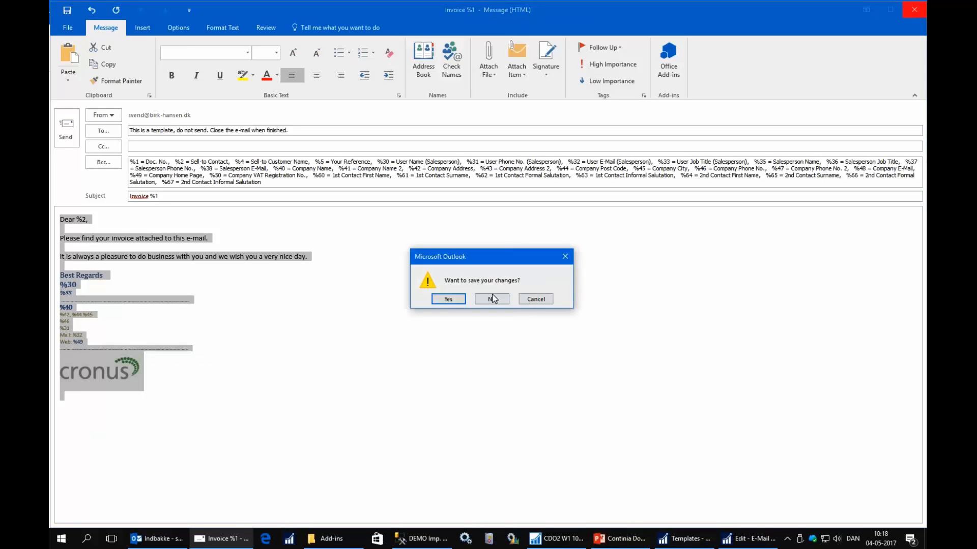
{"action": "left_click", "coordinate": [490, 294]}
Open the MEDIUM line's e-mail template and replace its default signature with the copied message body.
{"action": "left_click", "coordinate": [301, 432]}
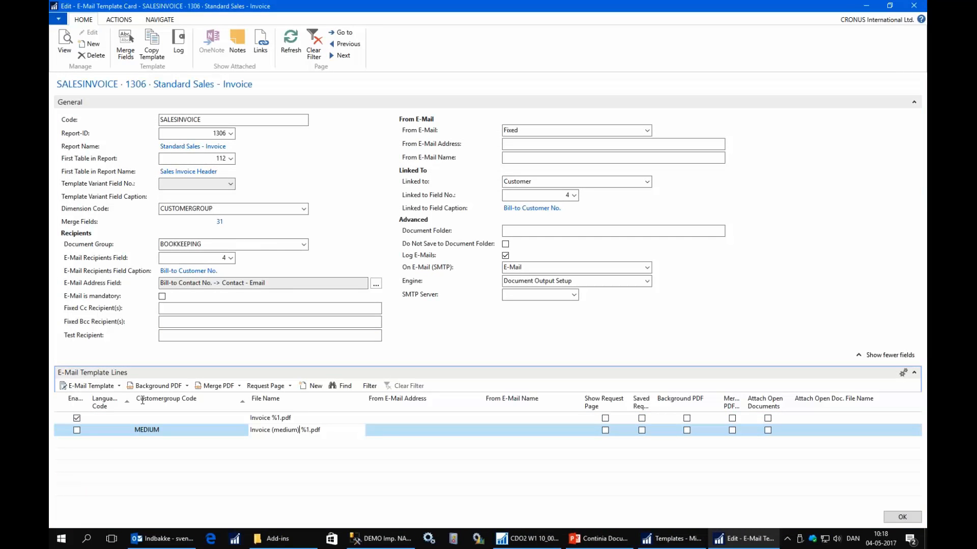
{"action": "left_click", "coordinate": [80, 388]}
{"action": "left_click", "coordinate": [93, 406]}
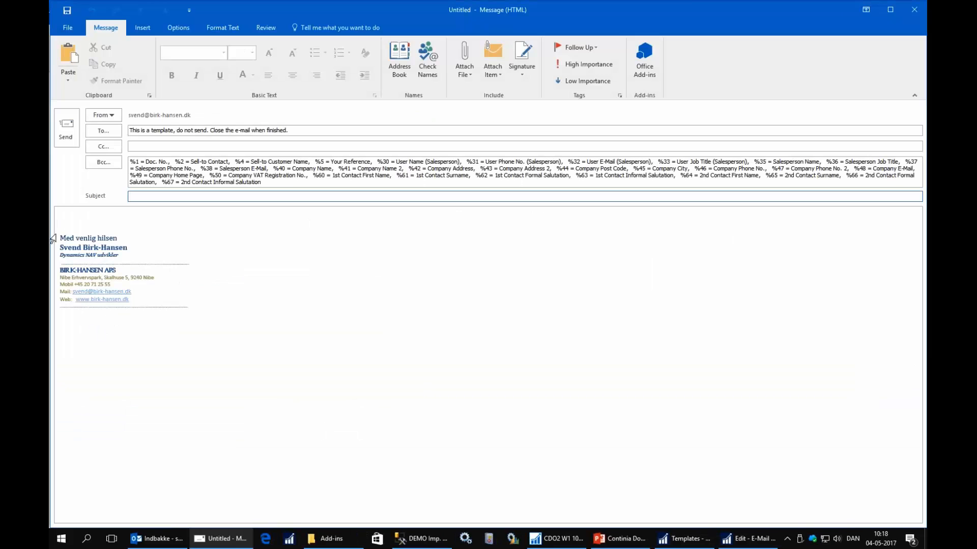
{"action": "left_click_drag", "start_coordinate": [61, 241], "coordinate": [59, 309]}
{"action": "left_click", "coordinate": [119, 326]}
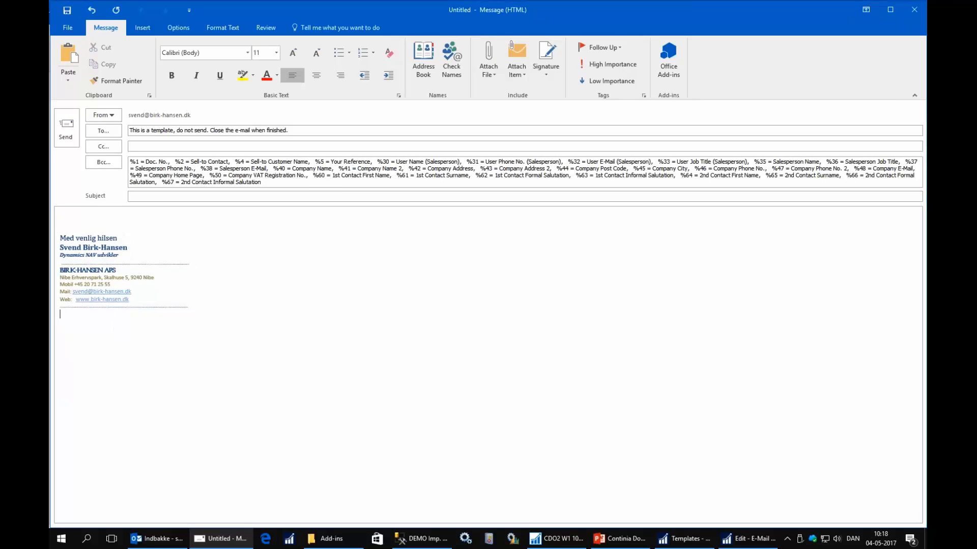
{"action": "left_click_drag", "start_coordinate": [61, 228], "coordinate": [129, 325]}
{"action": "key", "text": "ctrl+v"}
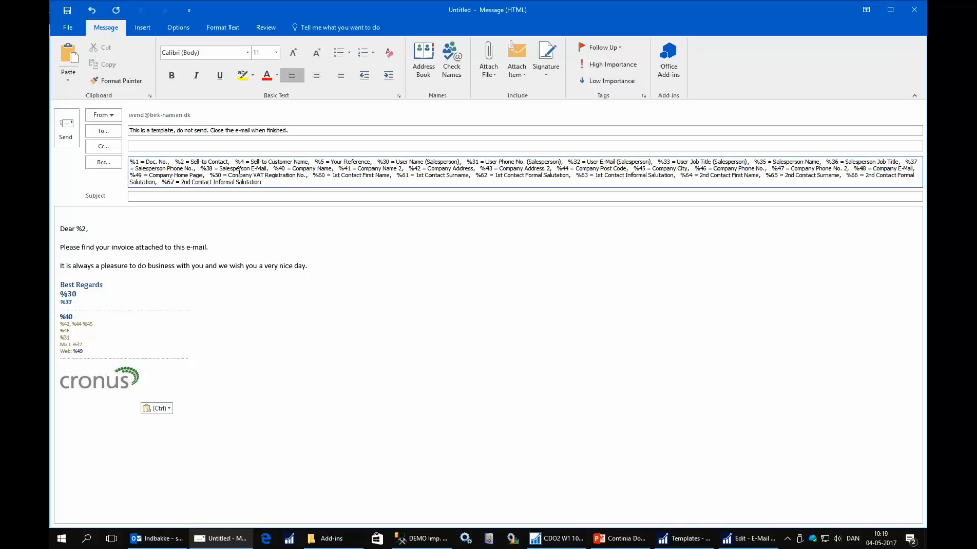
Attach Cronus Sales and Delivery terms.pdf to the MEDIUM e-mail template.
{"action": "left_click", "coordinate": [496, 78]}
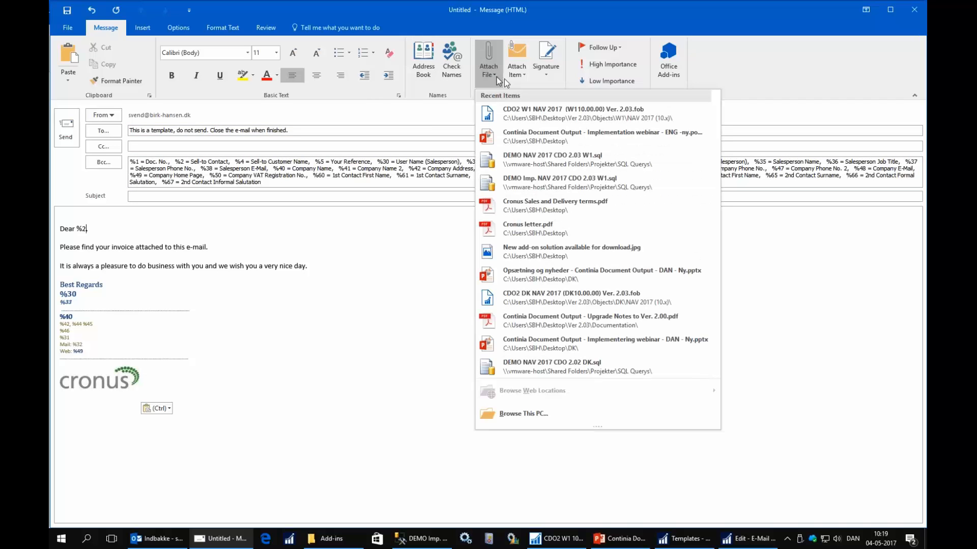
{"action": "left_click", "coordinate": [543, 206]}
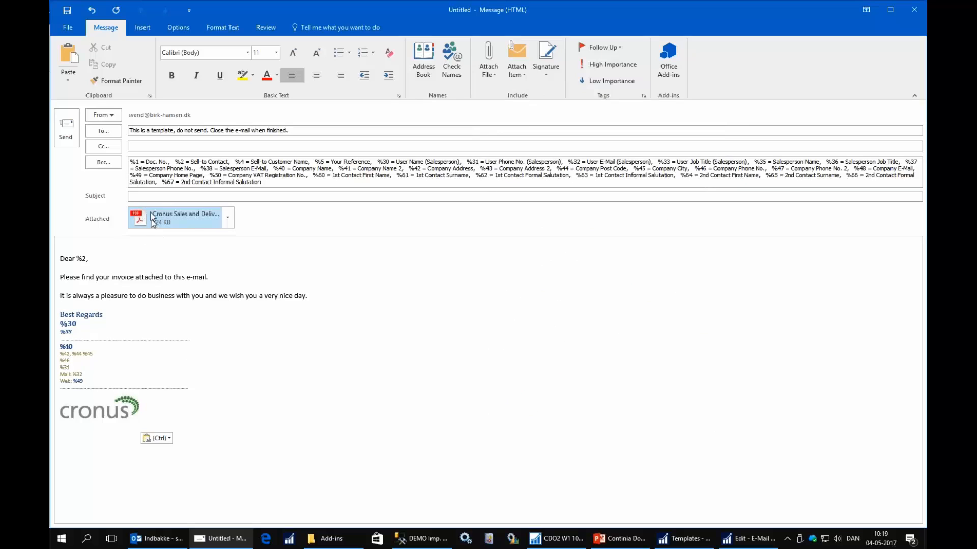
{"action": "left_click", "coordinate": [435, 148]}
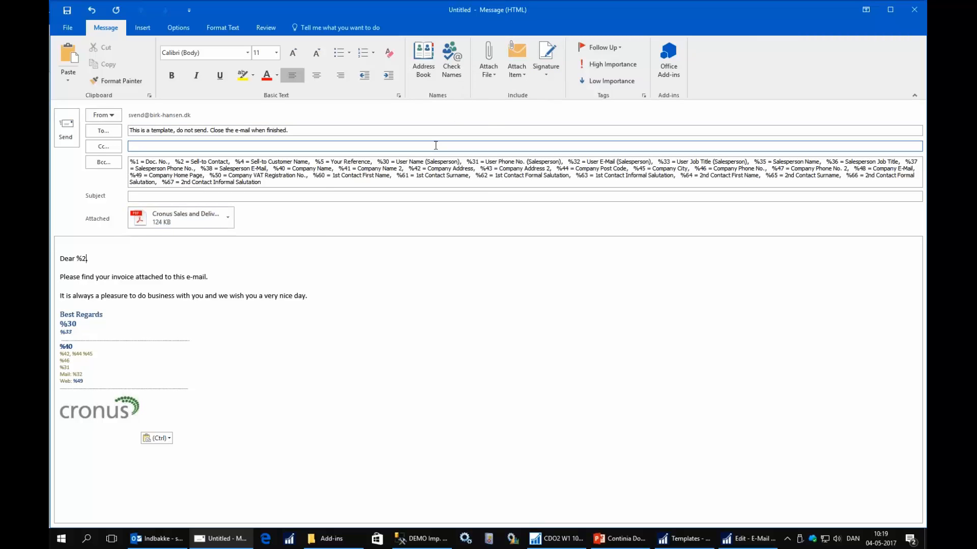
Insert the picture New add-on solution available for download.jpg and place it below the Cronus logo.
{"action": "left_click", "coordinate": [140, 30]}
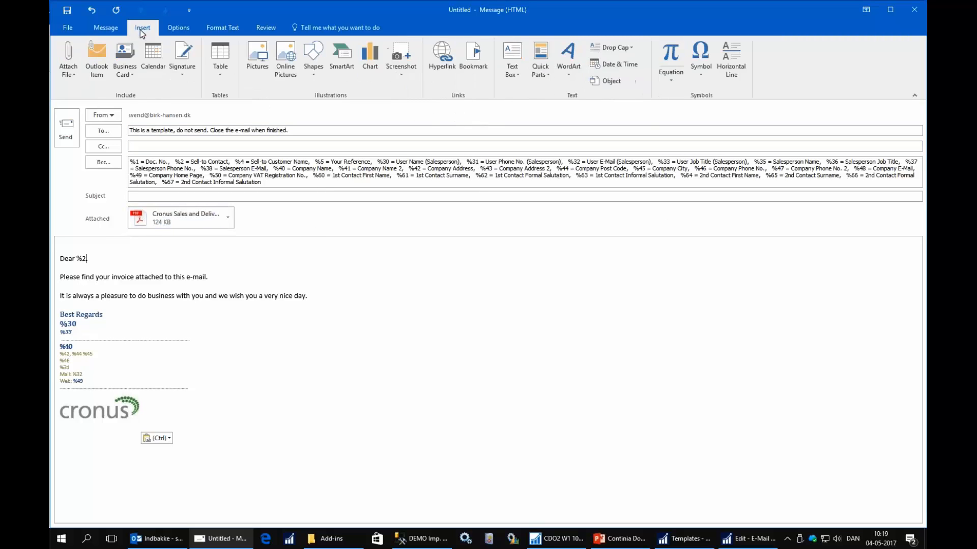
{"action": "left_click", "coordinate": [257, 57]}
{"action": "left_click", "coordinate": [216, 106]}
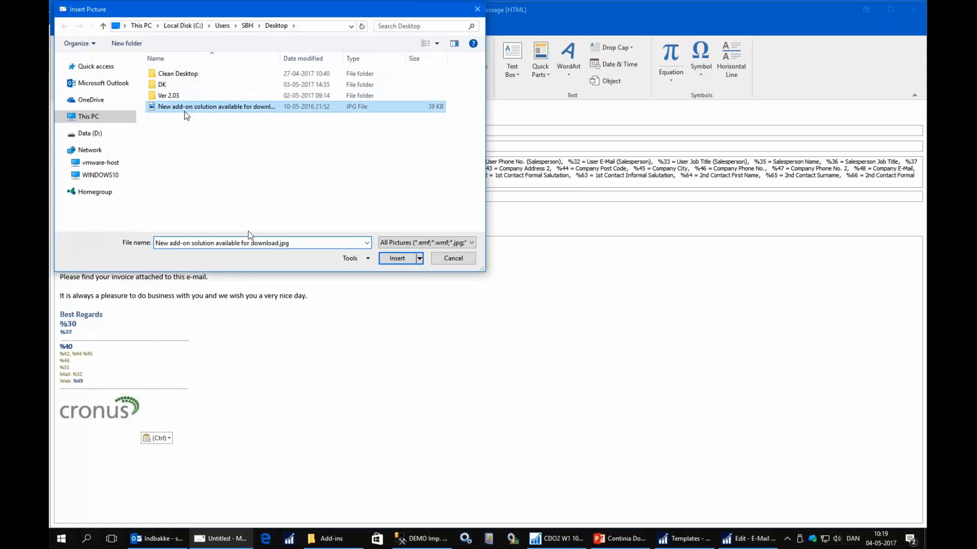
{"action": "double_click", "coordinate": [268, 108]}
{"action": "mouse_move", "coordinate": [165, 284]}
{"action": "left_mouse_down"}
{"action": "mouse_move", "coordinate": [185, 440]}
{"action": "mouse_move", "coordinate": [118, 493]}
{"action": "left_mouse_up"}
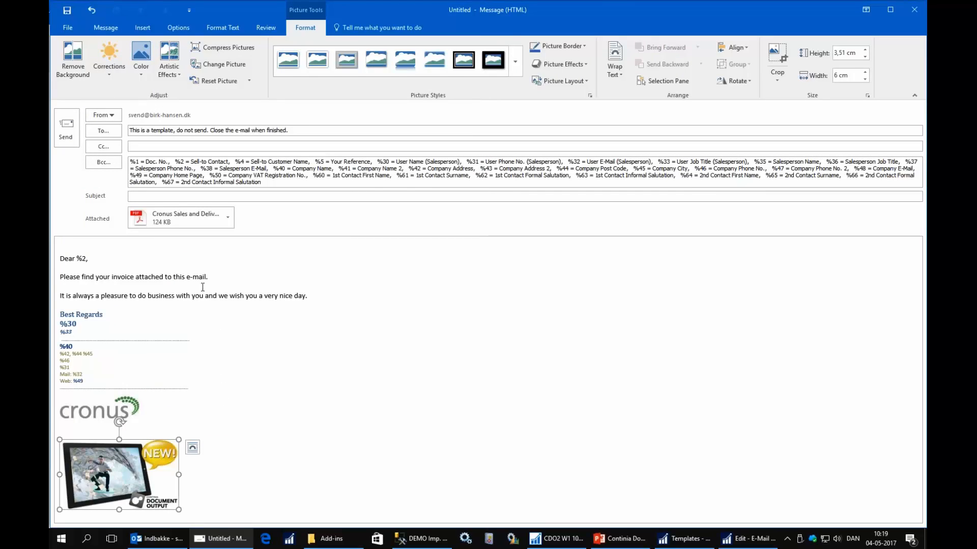
Set the message subject to Invoice (medium) %1 and remove the attached sales and delivery terms PDF.
{"action": "left_click", "coordinate": [182, 266]}
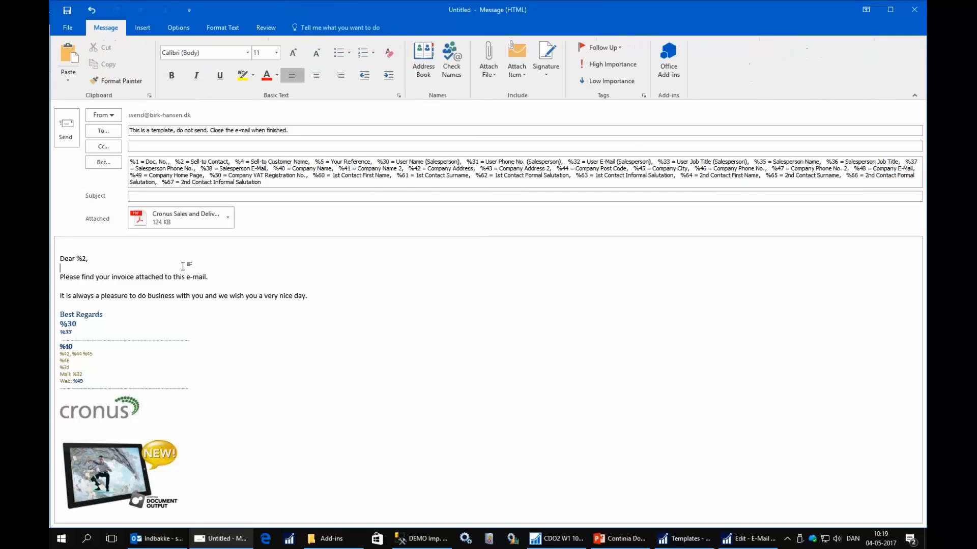
{"action": "left_click", "coordinate": [148, 196]}
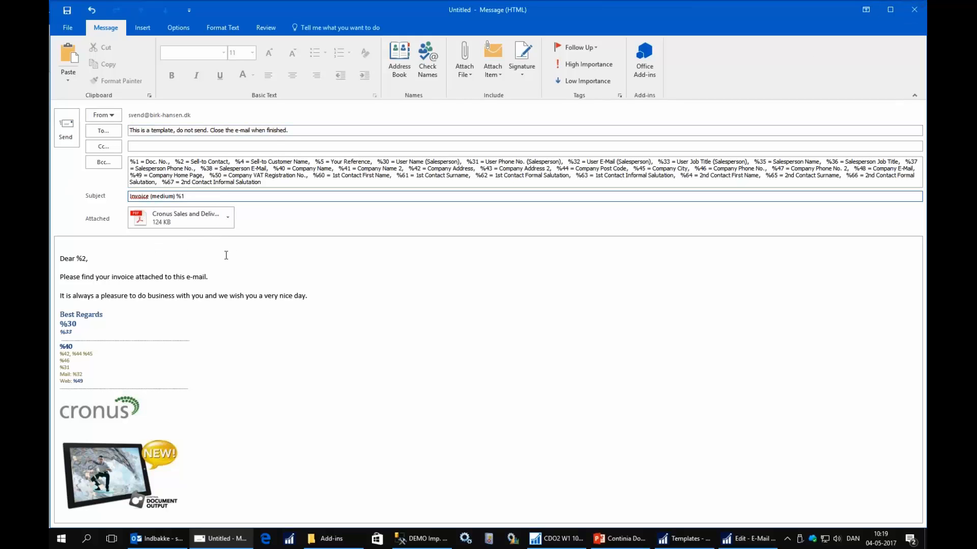
{"action": "left_click", "coordinate": [193, 223]}
{"action": "key", "text": "Delete"}
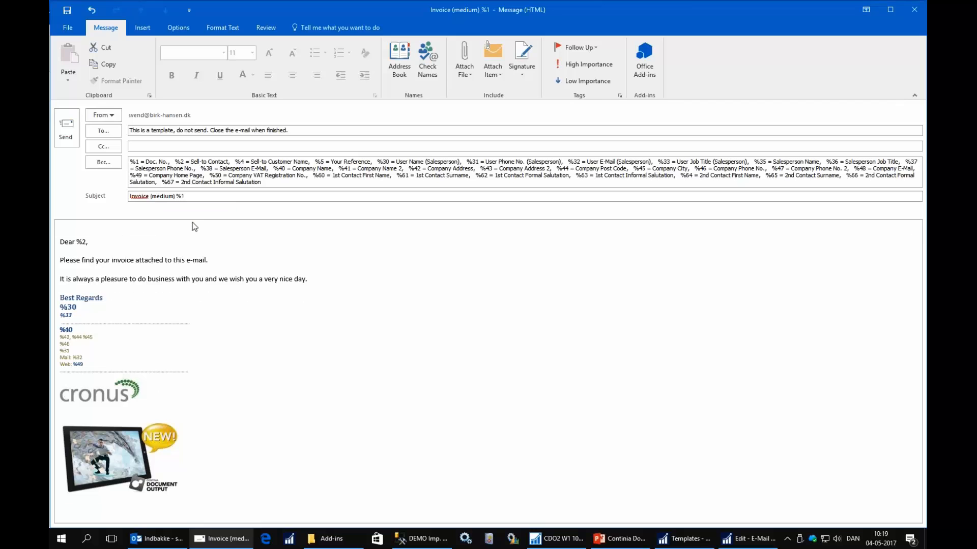
Close the MEDIUM e-mail template and save its changes.
{"action": "left_click", "coordinate": [248, 261]}
{"action": "left_click", "coordinate": [913, 10]}
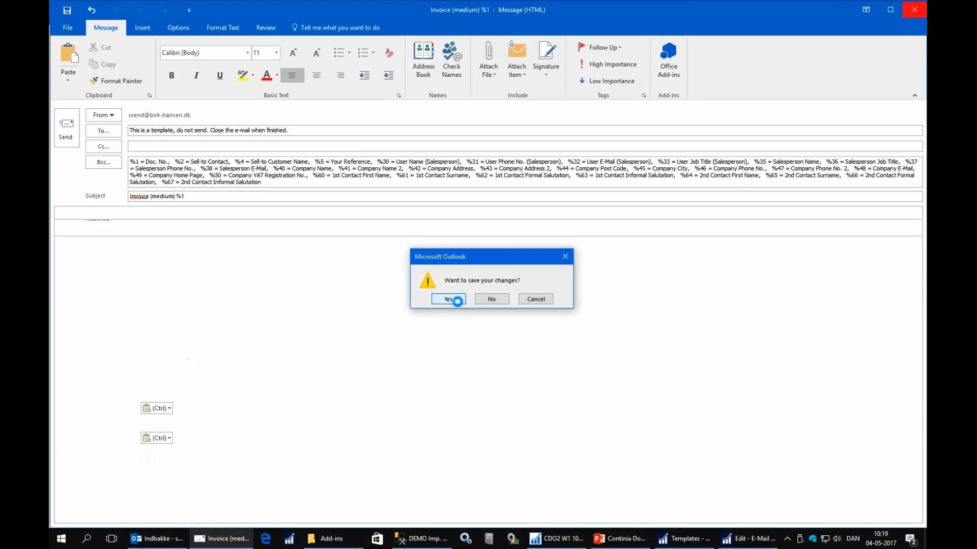
{"action": "left_click", "coordinate": [458, 301]}
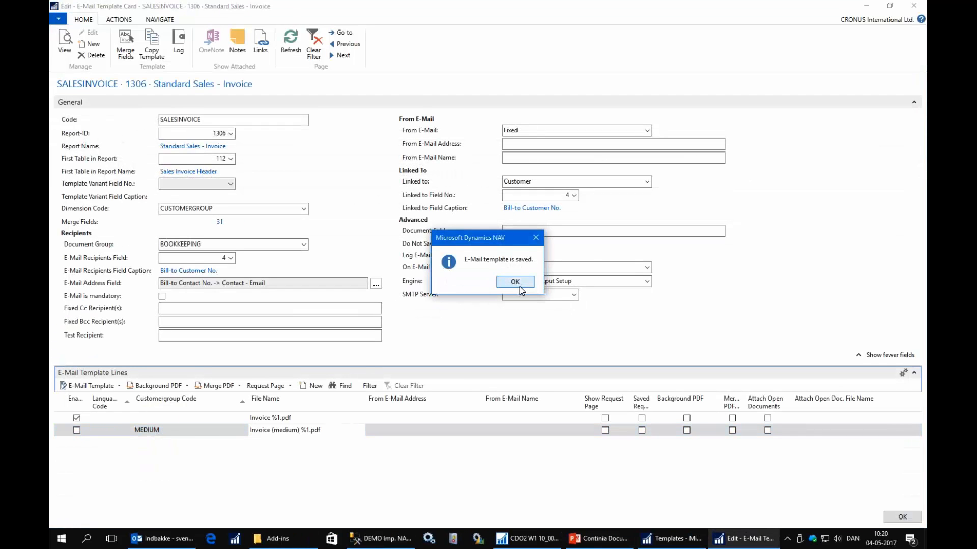
{"action": "left_click", "coordinate": [515, 282]}
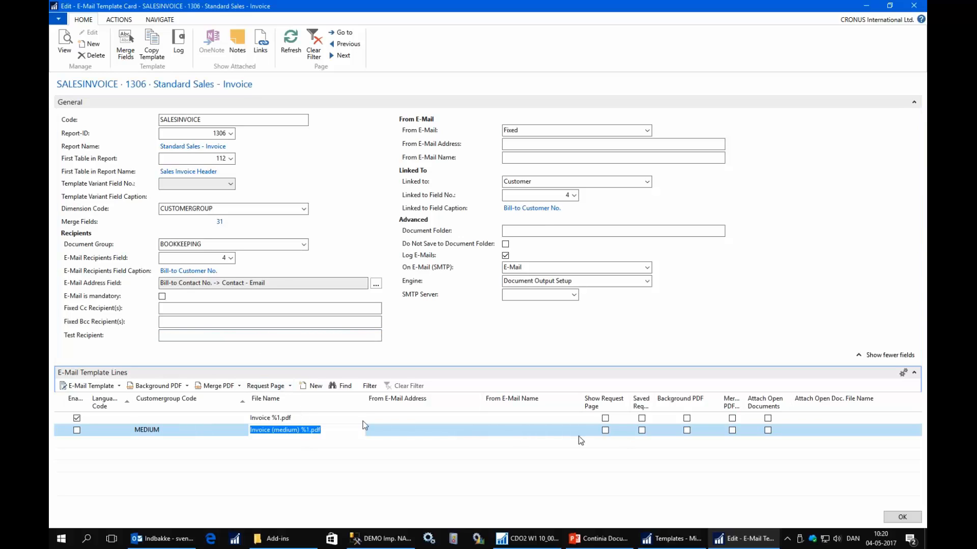
Set a background PDF for the MEDIUM template line.
{"action": "left_click", "coordinate": [164, 387]}
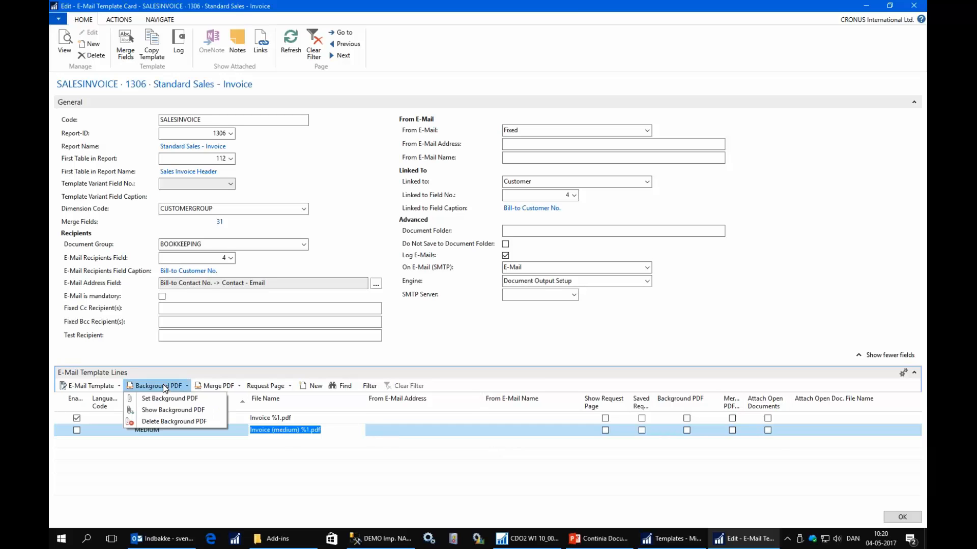
{"action": "left_click", "coordinate": [163, 399]}
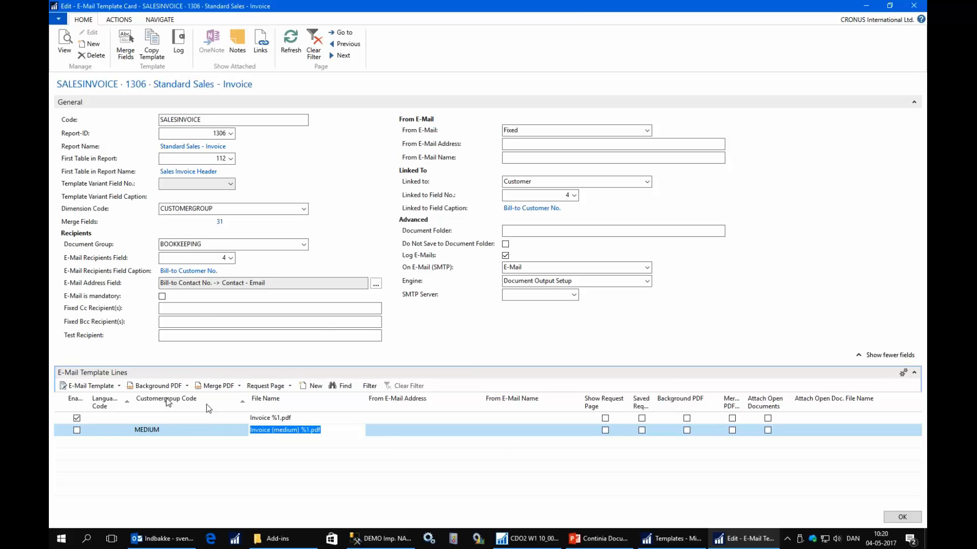
{"action": "double_click", "coordinate": [184, 119]}
View the background PDF of the MEDIUM template line and close it.
{"action": "left_click", "coordinate": [152, 385]}
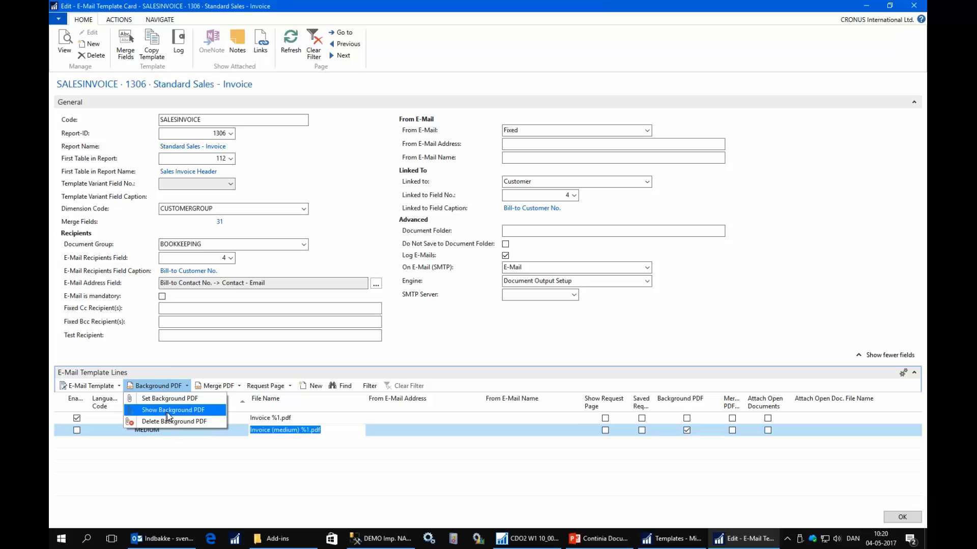
{"action": "left_click", "coordinate": [168, 415]}
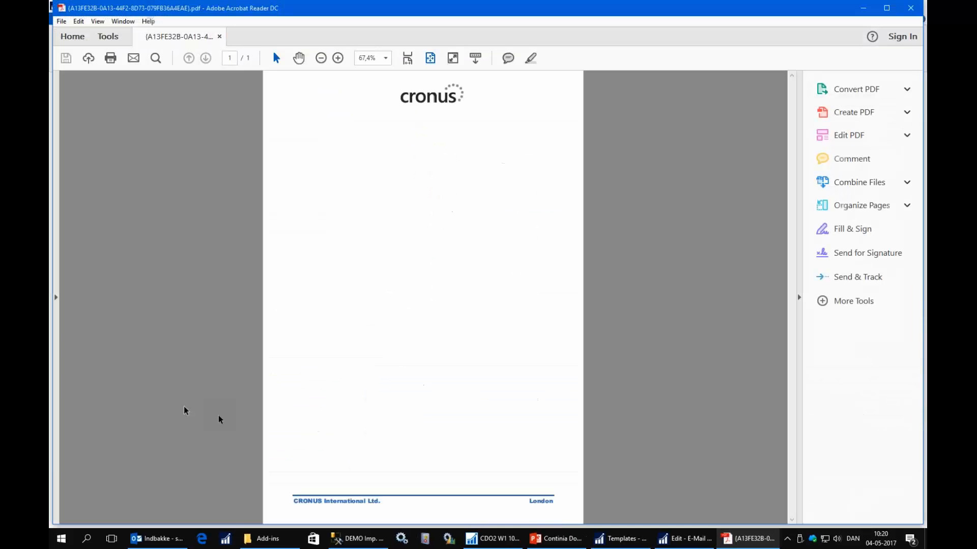
{"action": "left_click", "coordinate": [911, 8]}
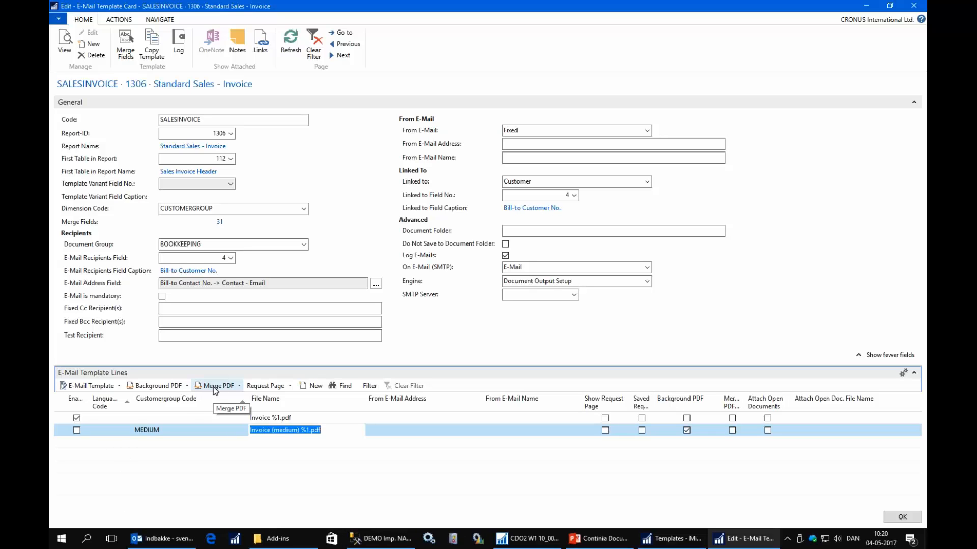
Save a request page for the MEDIUM line, keeping the default Sales - Invoice options with Log Interaction enabled.
{"action": "left_click", "coordinate": [281, 387]}
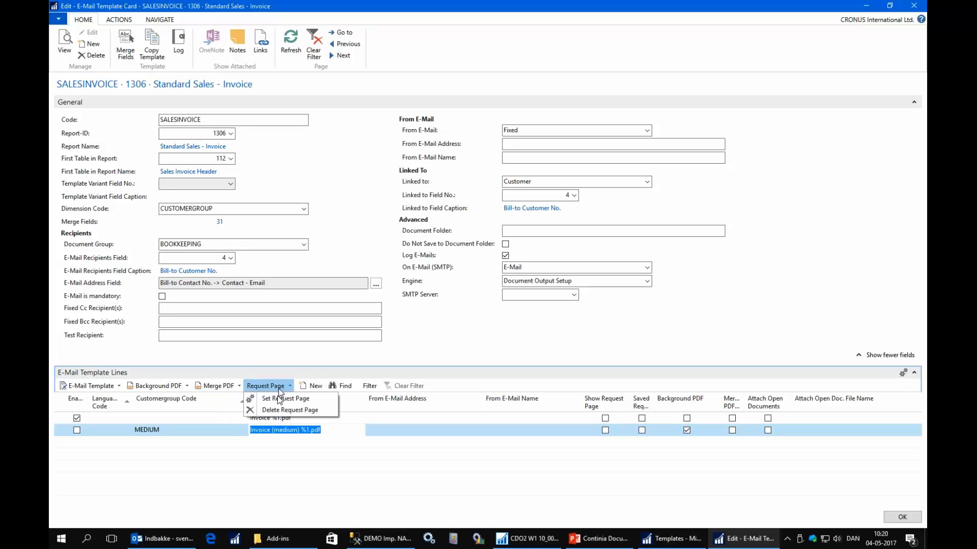
{"action": "left_click", "coordinate": [277, 406]}
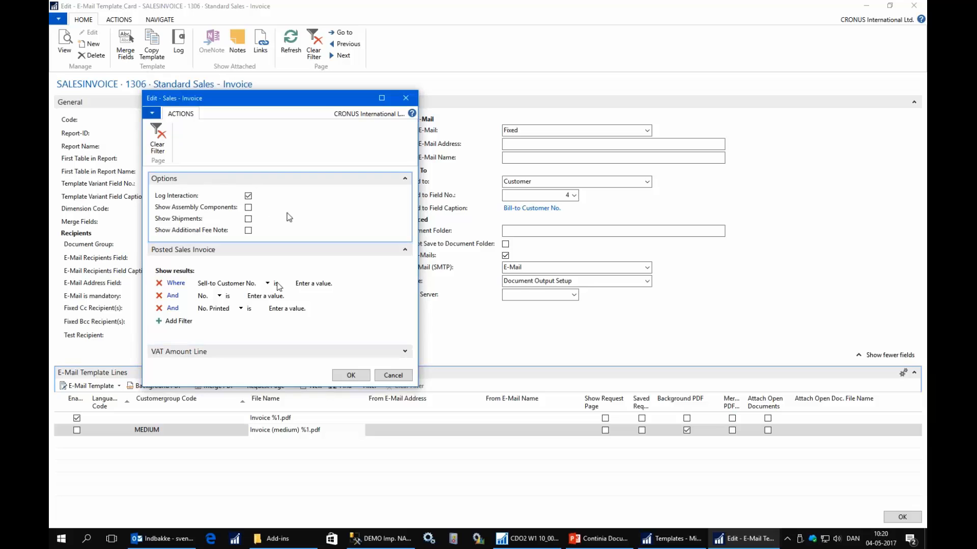
{"action": "left_click", "coordinate": [351, 376]}
{"action": "left_click", "coordinate": [642, 431]}
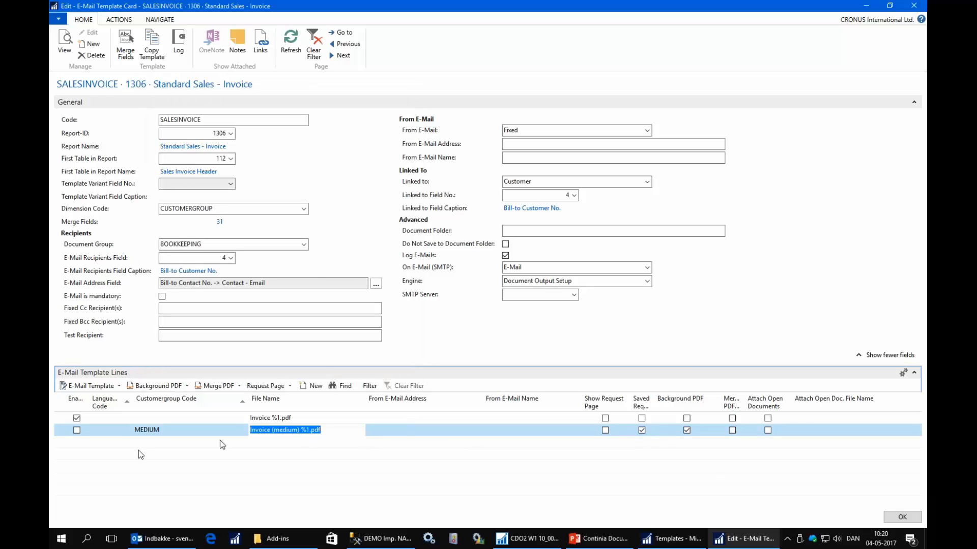
Add a new e-mail template line for the ENU language to the SALESINVOICE template.
{"action": "left_click", "coordinate": [109, 450]}
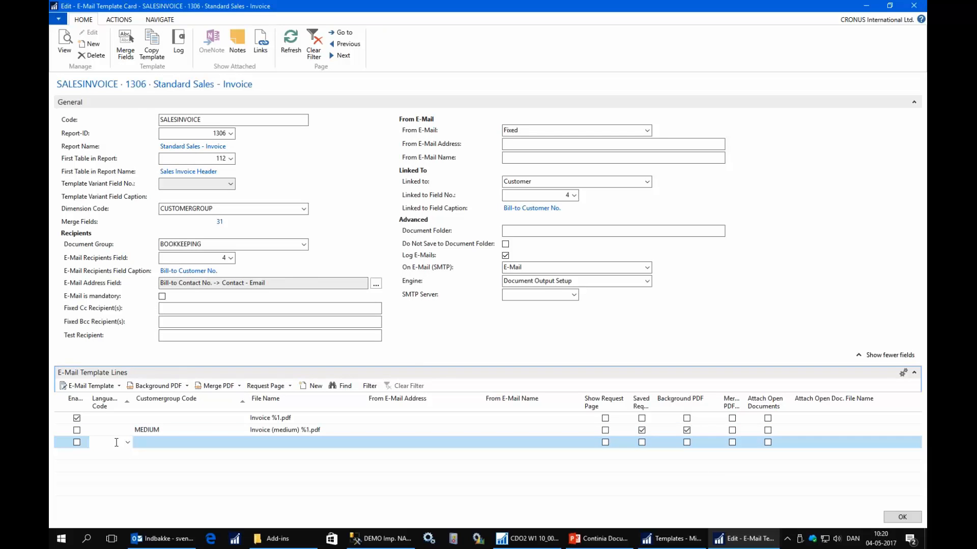
{"action": "type", "text": "enu"}
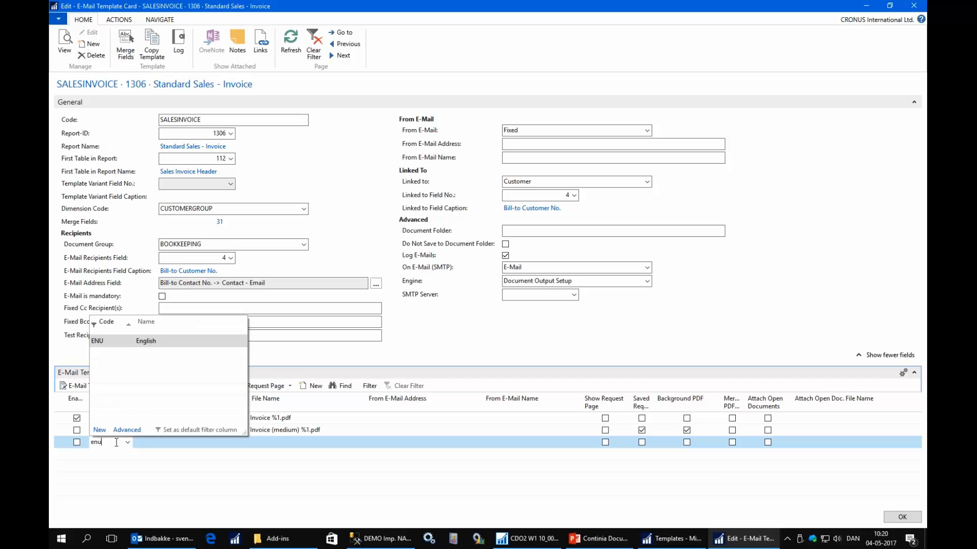
{"action": "left_click", "coordinate": [121, 341]}
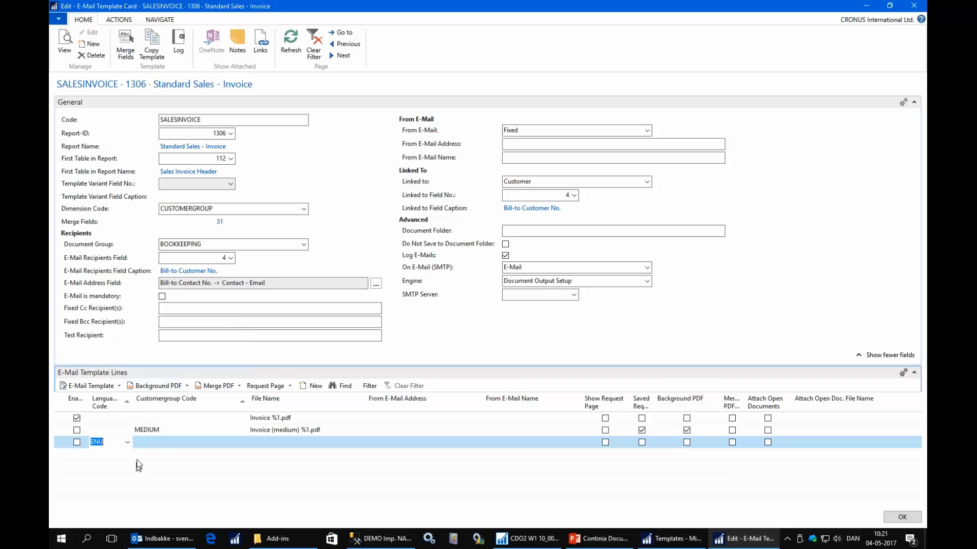
{"action": "left_click", "coordinate": [277, 454]}
{"action": "key", "text": "Up"}
{"action": "key", "text": "Up"}
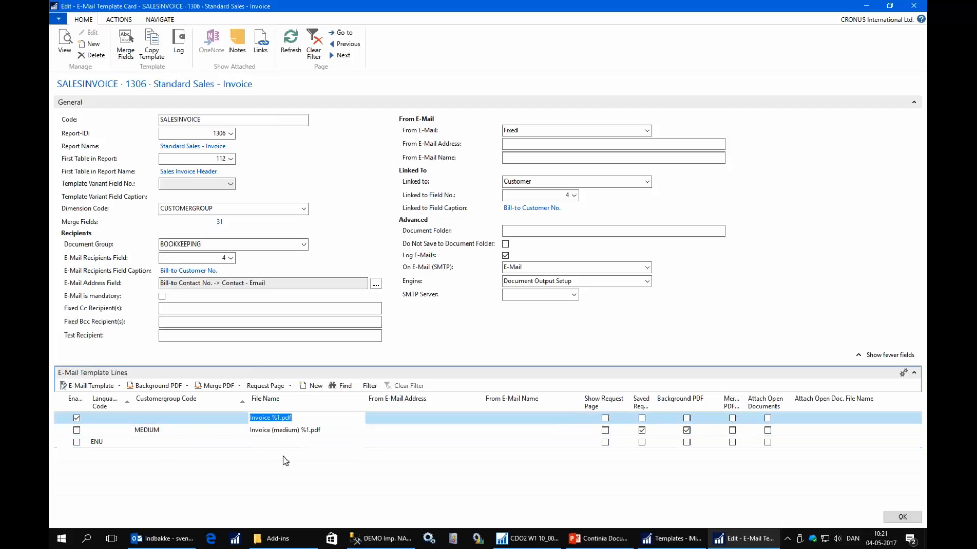
Enable the MEDIUM customer group template line.
{"action": "key", "text": "Down"}
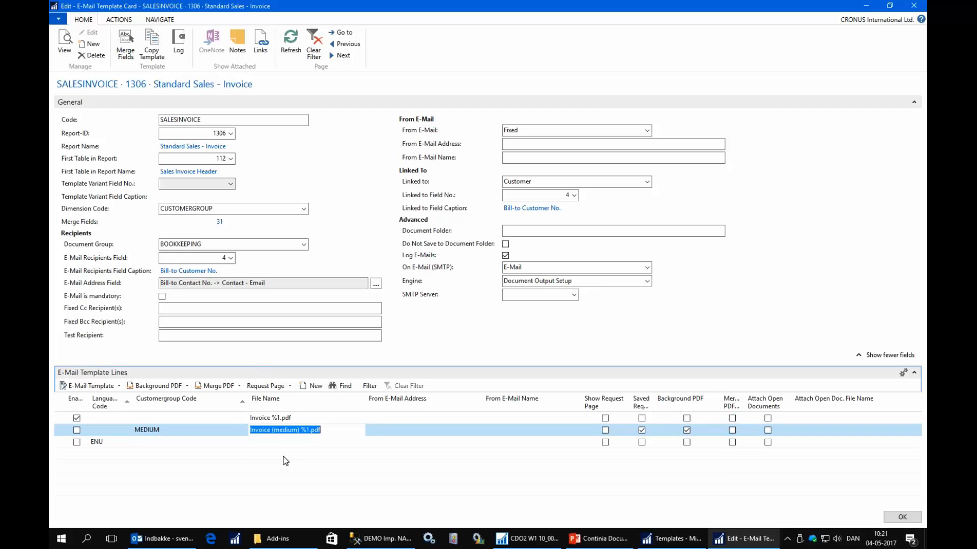
{"action": "key", "text": "Down"}
{"action": "key", "text": "Up"}
{"action": "left_click", "coordinate": [77, 430]}
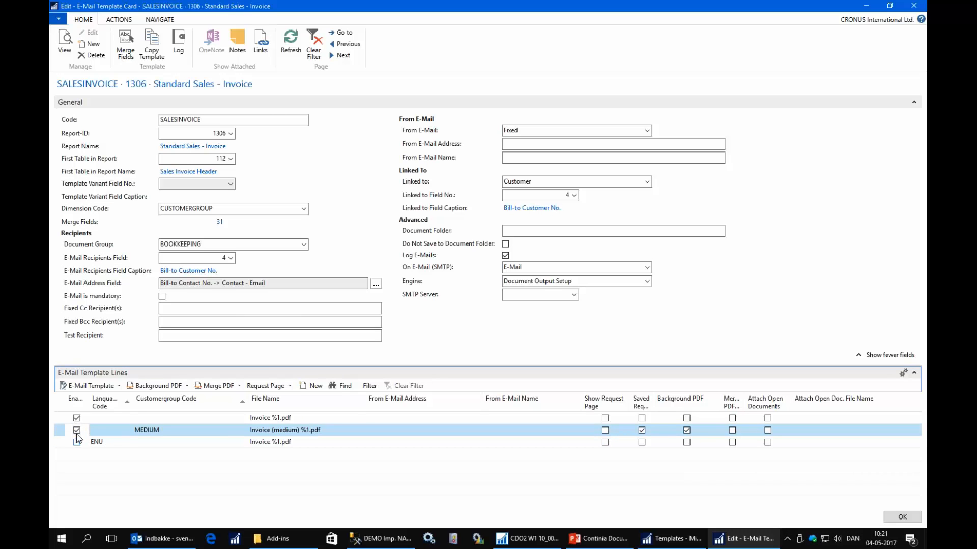
{"action": "left_click", "coordinate": [260, 433]}
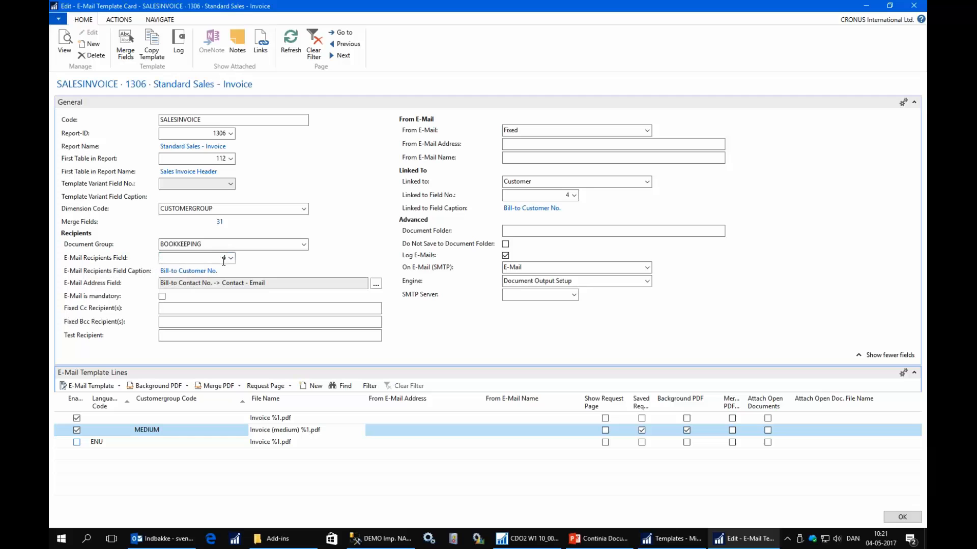
View the fields available for the E-Mail Recipients Field without changing it, and close the SALESINVOICE template card.
{"action": "left_click", "coordinate": [231, 259]}
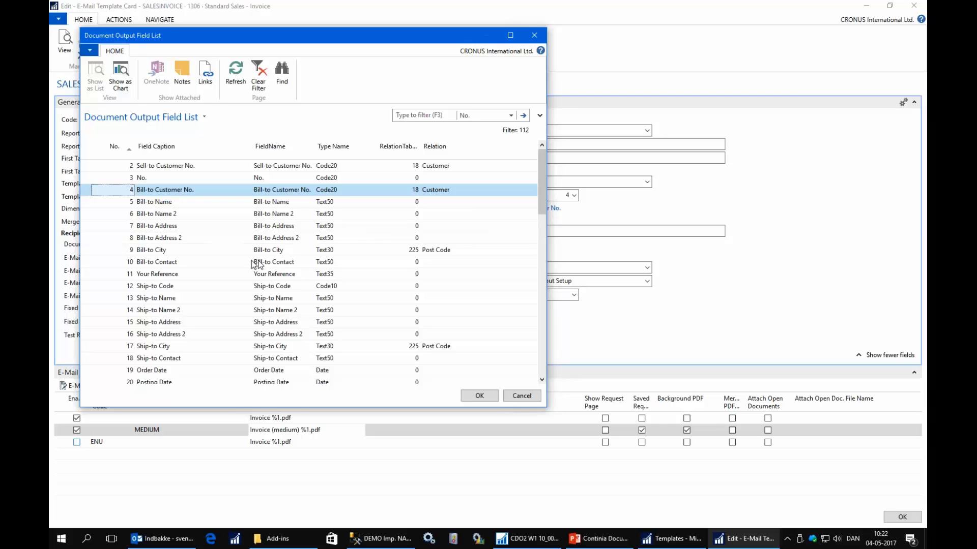
{"action": "key", "text": "Escape"}
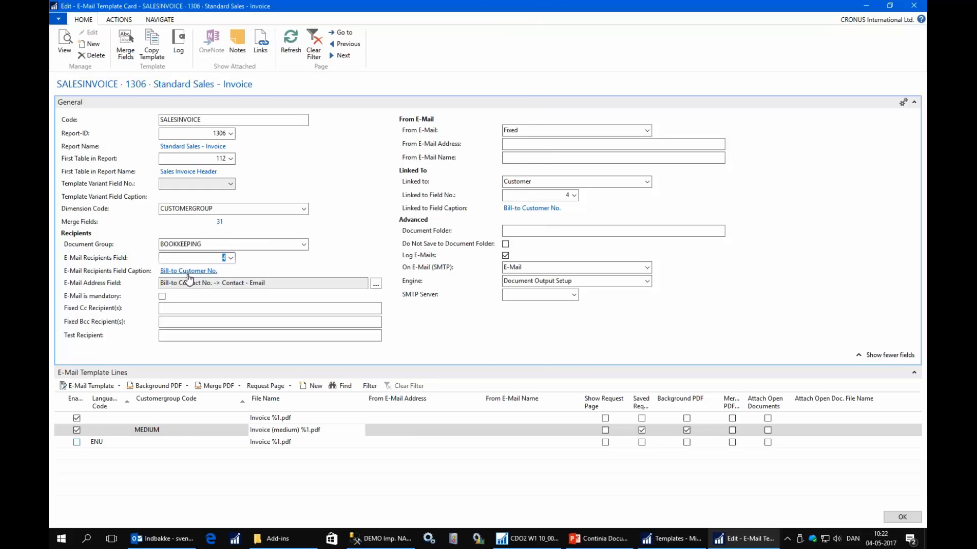
{"action": "key", "text": "Escape"}
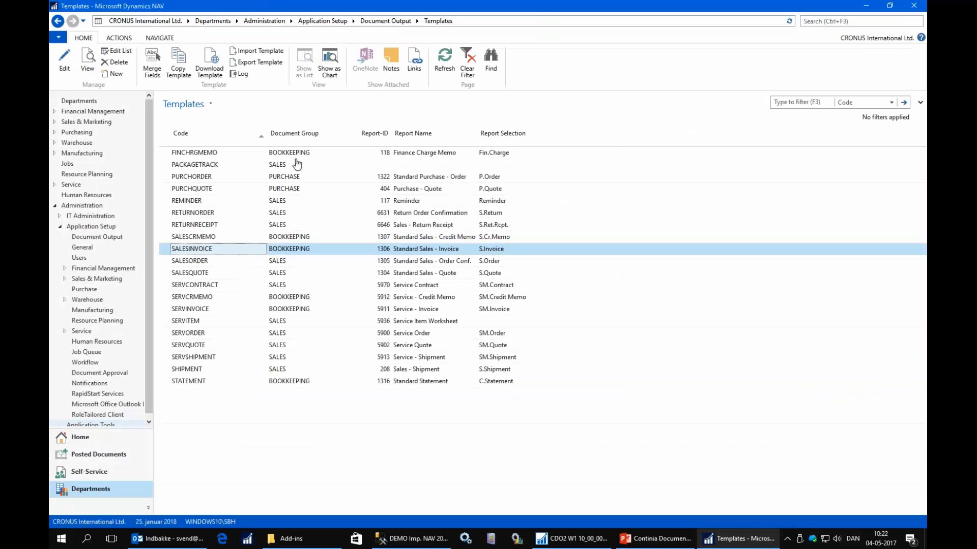
Open the customer card of The Cannon Group PLC from the customer list.
{"action": "left_click", "coordinate": [387, 20]}
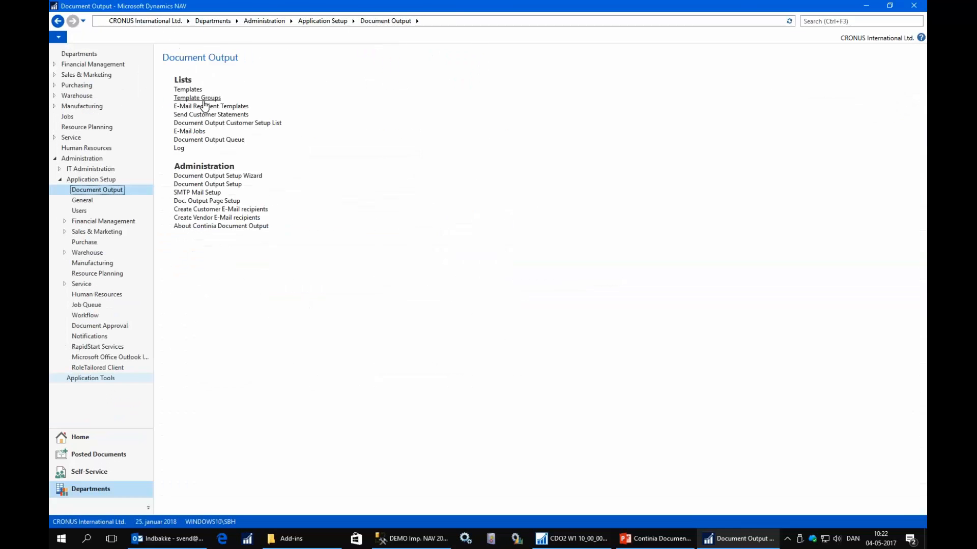
{"action": "left_click", "coordinate": [85, 436]}
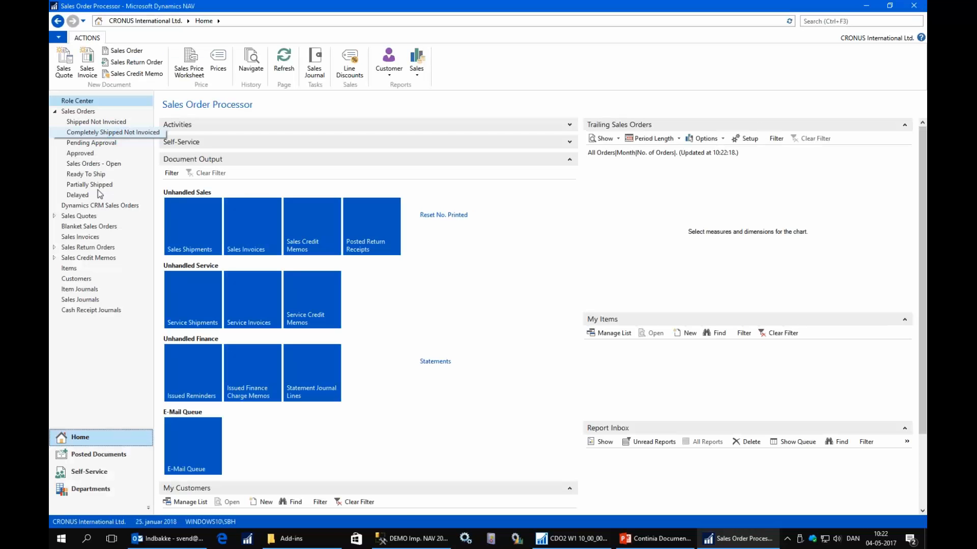
{"action": "left_click", "coordinate": [76, 278]}
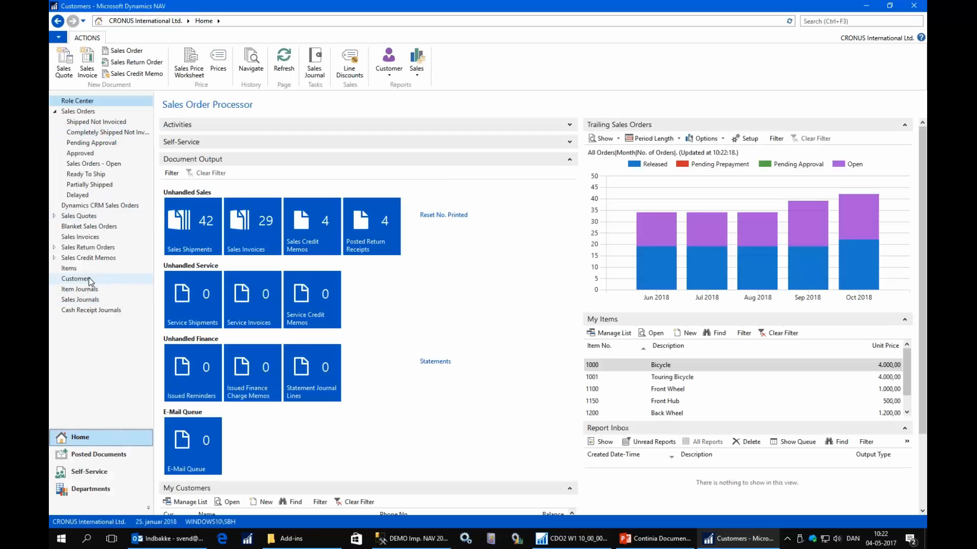
{"action": "left_click", "coordinate": [186, 224]}
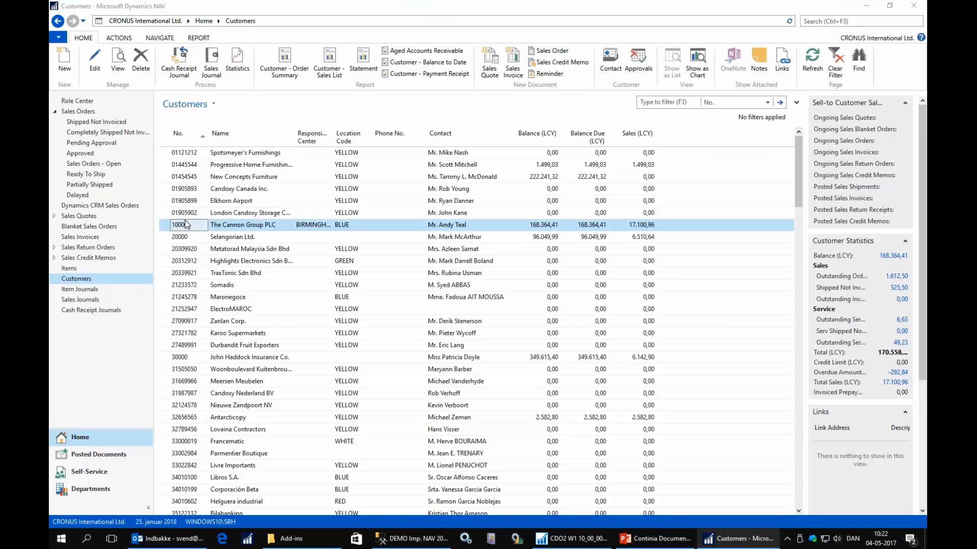
{"action": "double_click", "coordinate": [186, 224]}
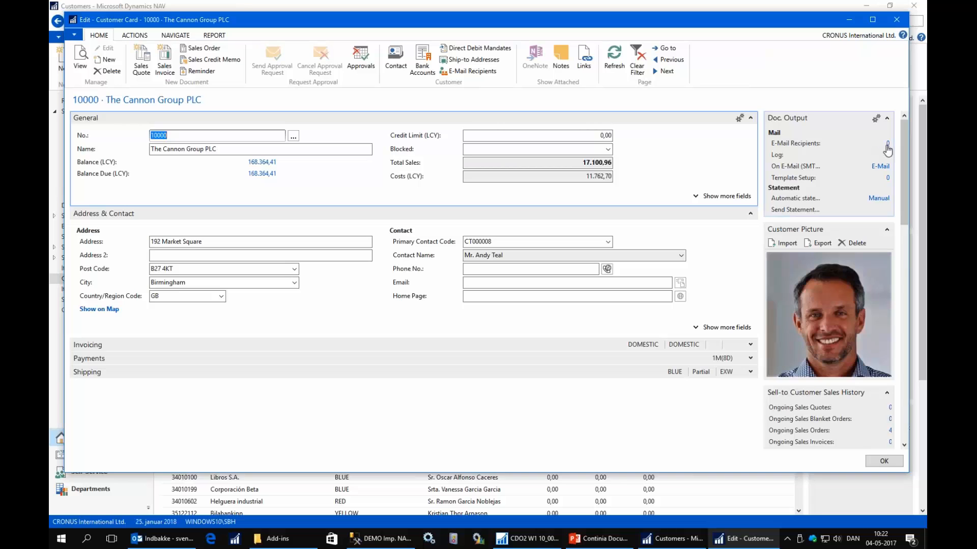
Examine the recipient and e-mail type fields in the customer's E-Mail Recipients, close that page and minimize the customer card.
{"action": "left_click", "coordinate": [468, 72]}
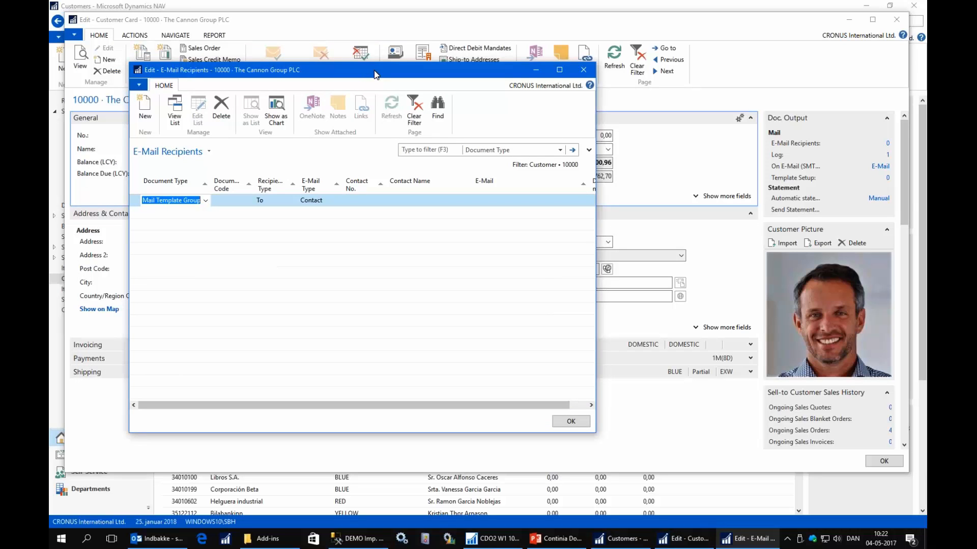
{"action": "key", "text": "Tab"}
{"action": "key", "text": "Tab"}
{"action": "key", "text": "Tab"}
{"action": "key", "text": "Tab"}
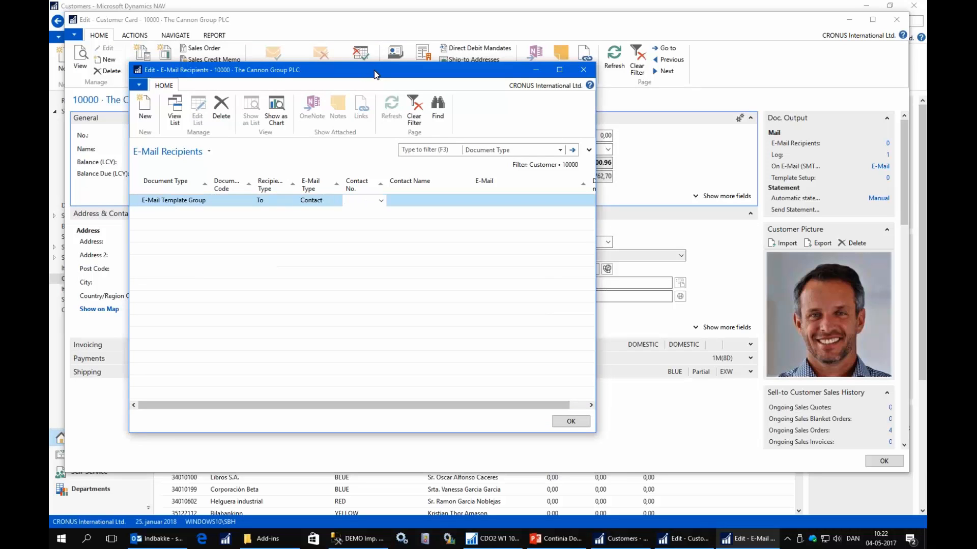
{"action": "key", "text": "shift+Tab"}
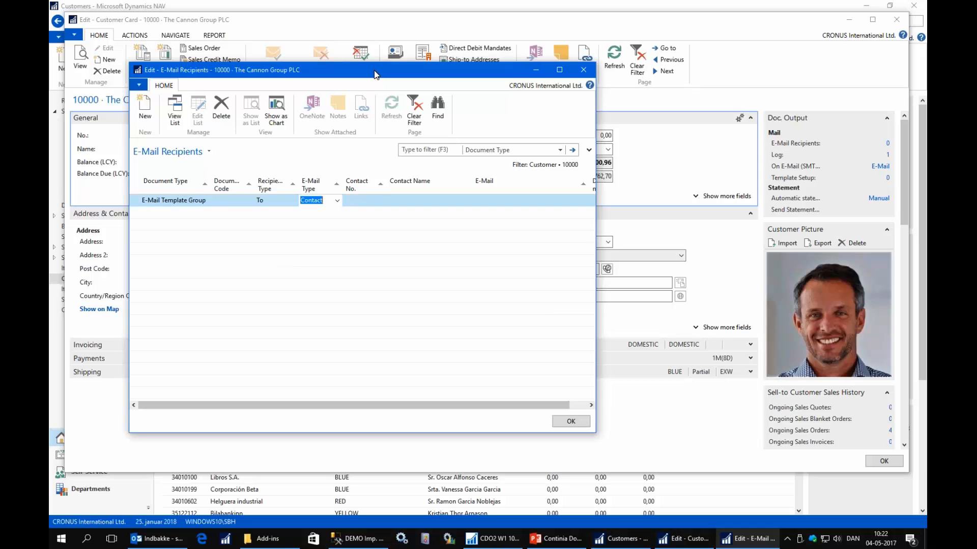
{"action": "key", "text": "Escape"}
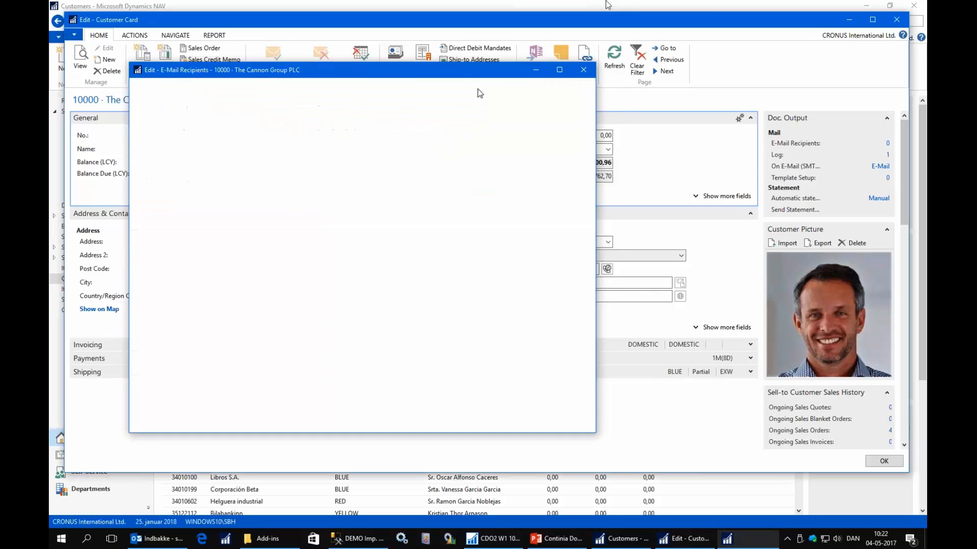
{"action": "left_click", "coordinate": [847, 21]}
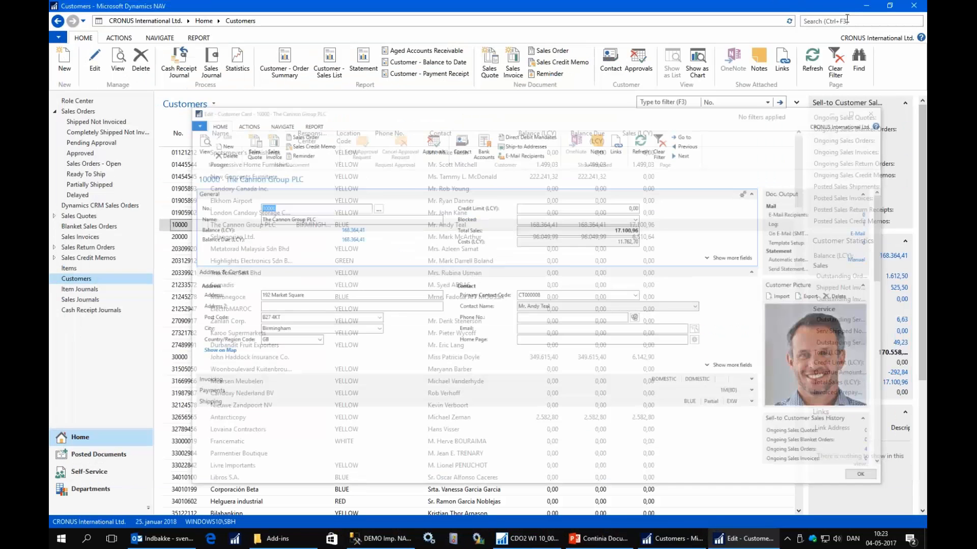
Open the Document Output E-Mail Recipient Templates list for editing.
{"action": "left_click", "coordinate": [89, 488]}
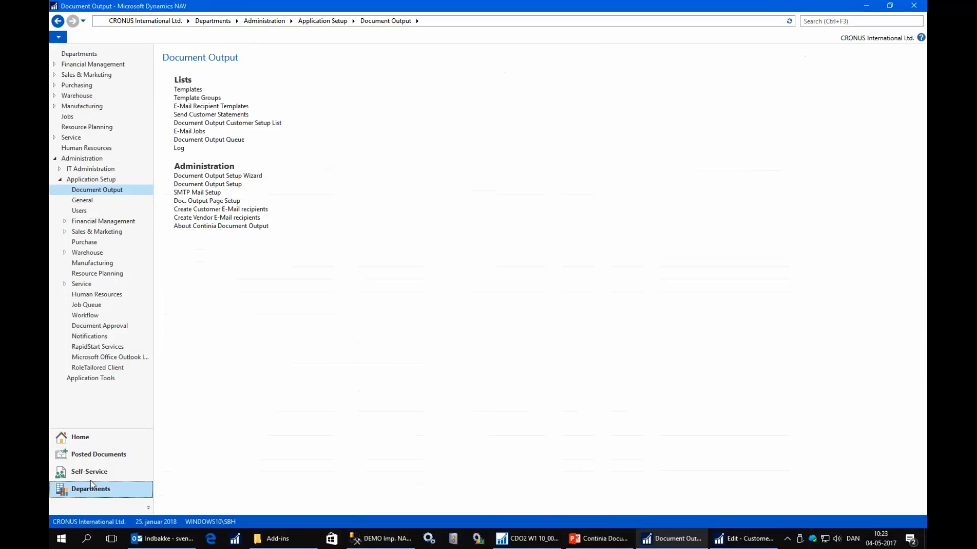
{"action": "left_click", "coordinate": [216, 108]}
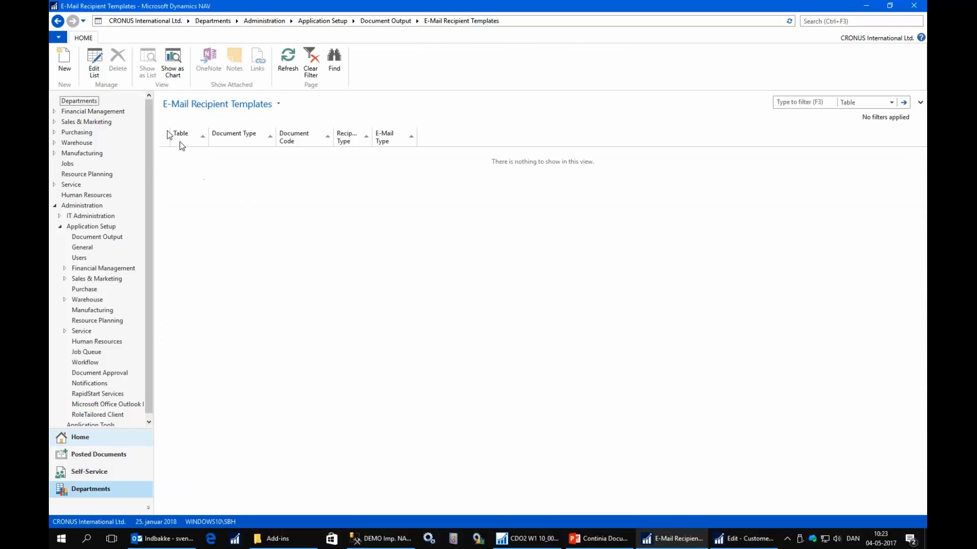
{"action": "left_click", "coordinate": [94, 64]}
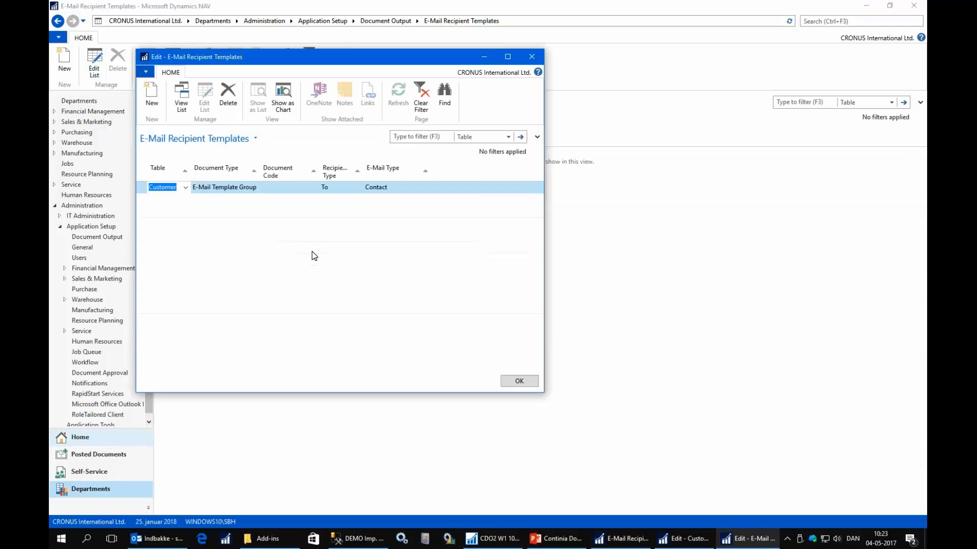
Add a Customer recipient template for the BOOKKEEPING e-mail template group with recipient type To and e-mail type E-Mail Address.
{"action": "key", "text": "Tab"}
{"action": "key", "text": "Tab"}
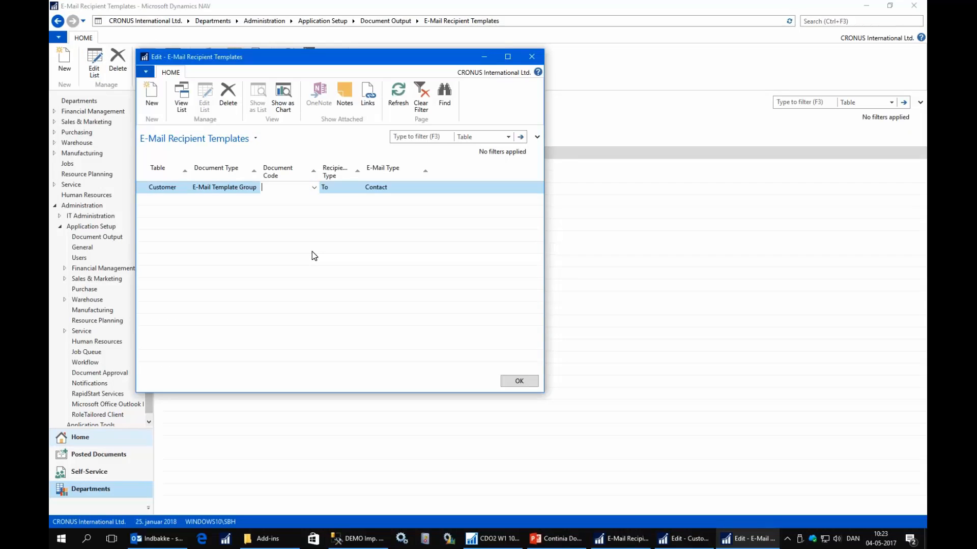
{"action": "key", "text": "F4"}
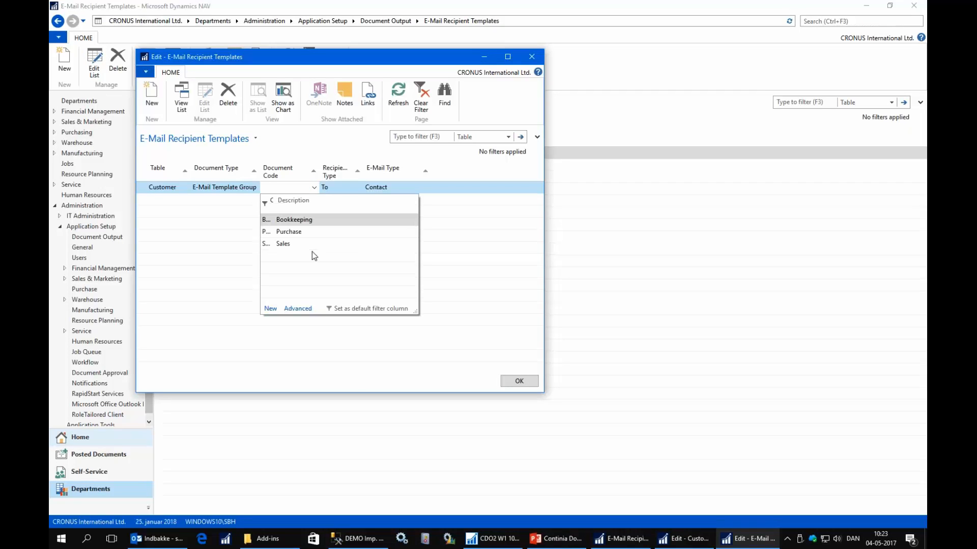
{"action": "key", "text": "Return"}
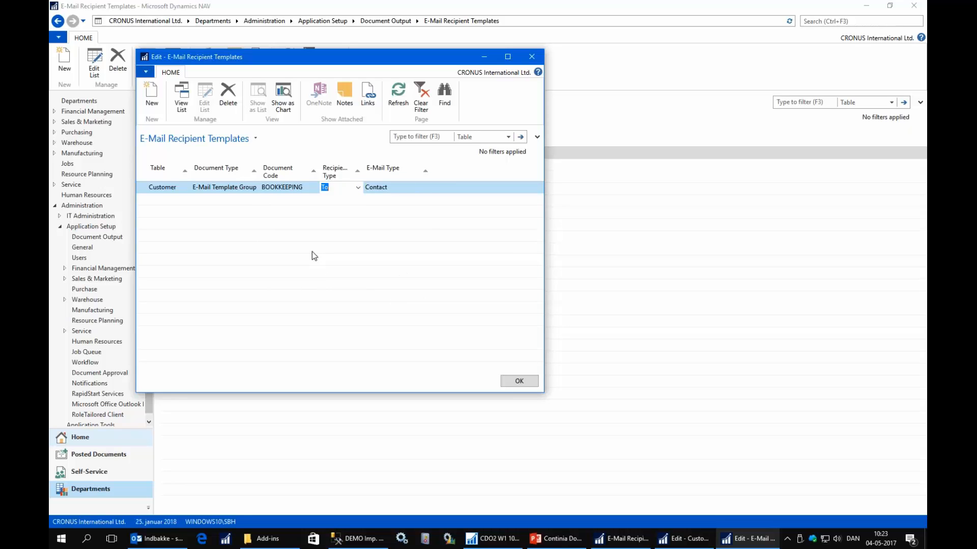
{"action": "key", "text": "Tab"}
{"action": "key", "text": "F4"}
{"action": "key", "text": "Down"}
{"action": "key", "text": "Return"}
{"action": "key", "text": "Return"}
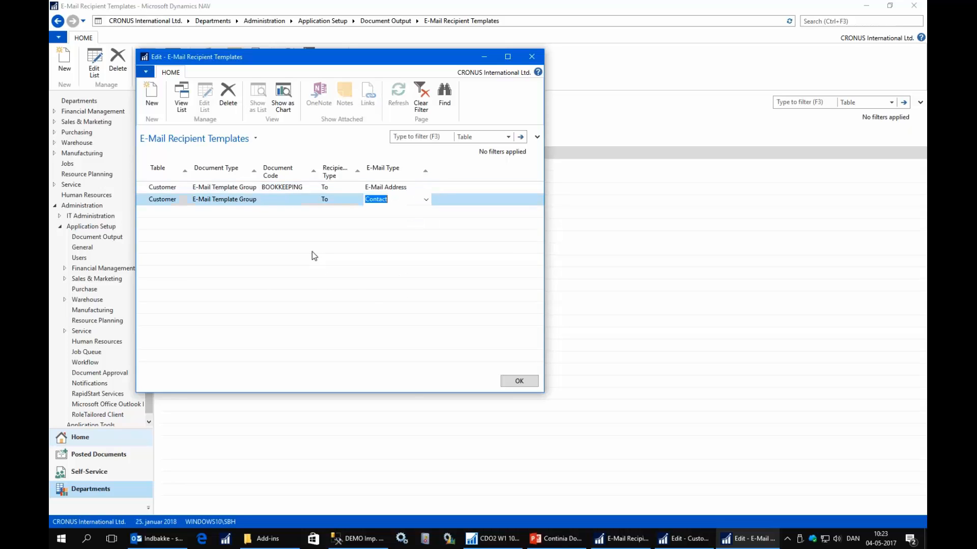
Add a second Customer recipient template for the SALES e-mail template group with e-mail type E-Mail Address.
{"action": "key", "text": "Tab"}
{"action": "key", "text": "Tab"}
{"action": "key", "text": "F4"}
{"action": "key", "text": "Down"}
{"action": "key", "text": "Down"}
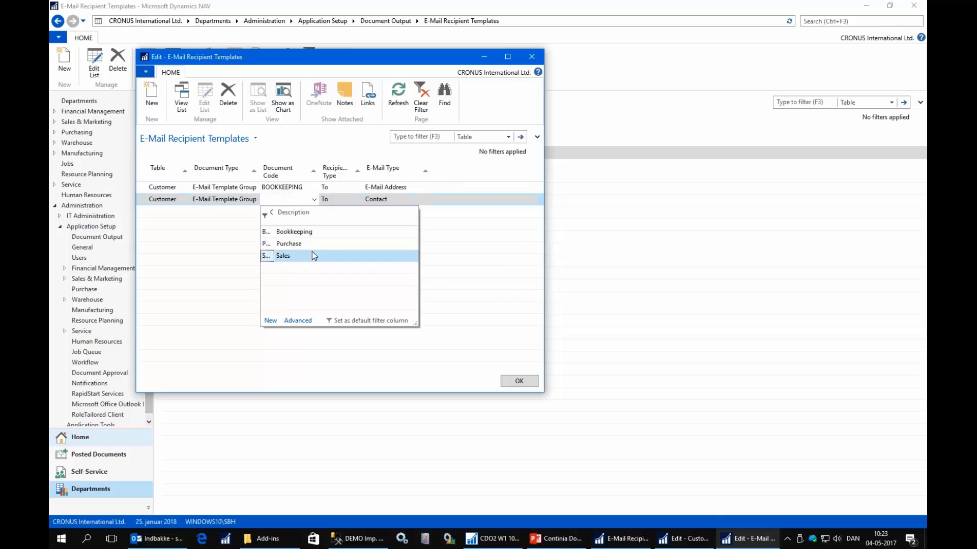
{"action": "key", "text": "Return"}
{"action": "key", "text": "Down"}
{"action": "key", "text": "Return"}
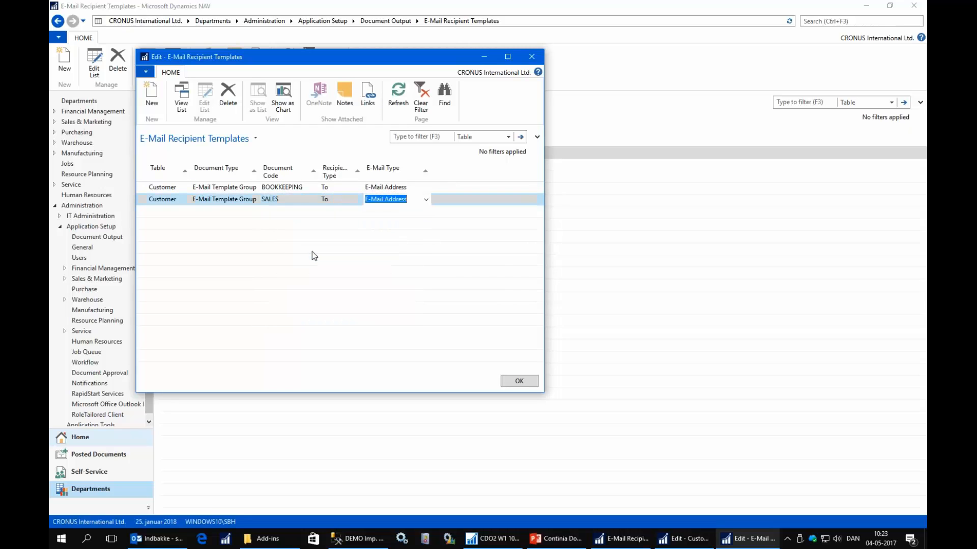
Start a third Customer recipient template line and set its document type to E-Mail Template.
{"action": "key", "text": "Down"}
{"action": "key", "text": "Left"}
{"action": "key", "text": "Left"}
{"action": "key", "text": "Left"}
{"action": "key", "text": "Left"}
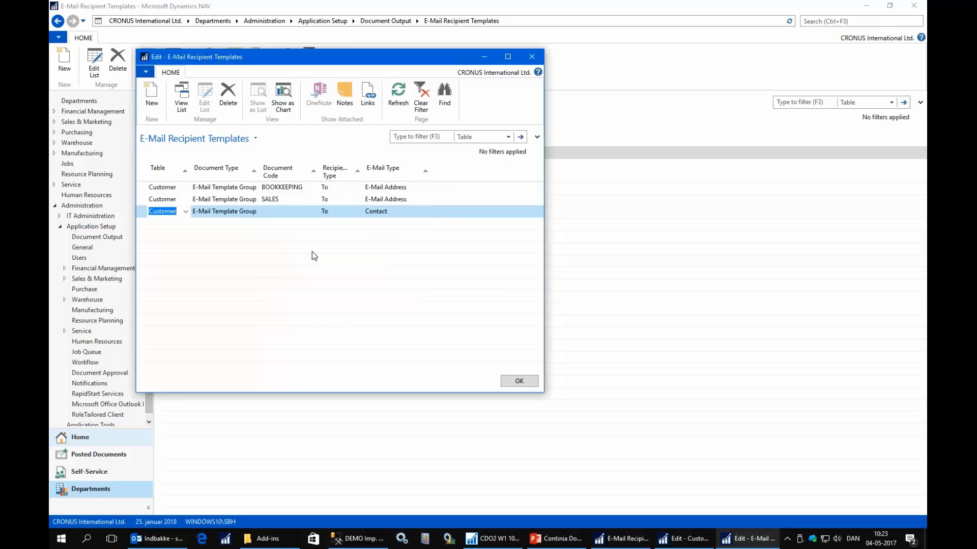
{"action": "key", "text": "alt+Down"}
{"action": "key", "text": "Down"}
{"action": "key", "text": "Up"}
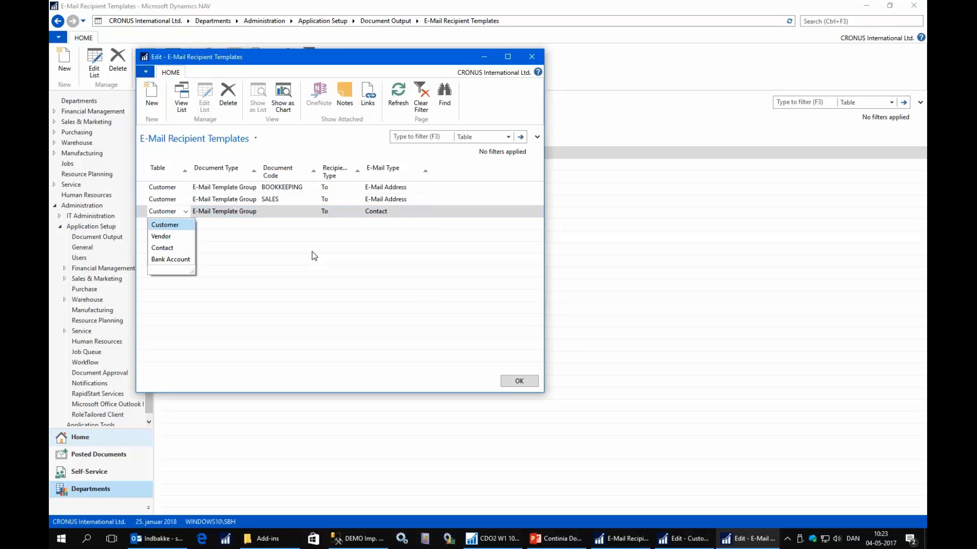
{"action": "key", "text": "Return"}
{"action": "key", "text": "alt+Down"}
{"action": "key", "text": "Down"}
{"action": "key", "text": "Return"}
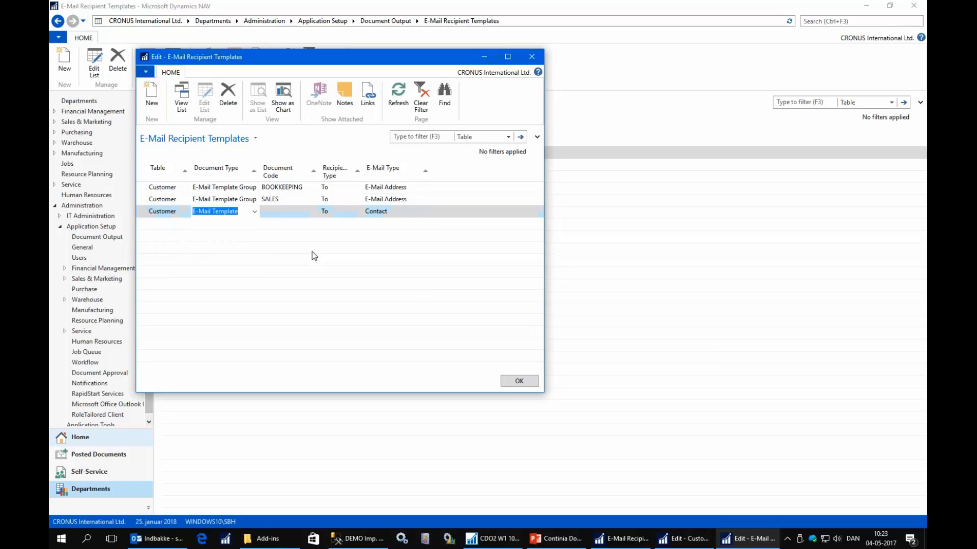
Choose STATEMENT as the document code on the third Customer recipient template line.
{"action": "key", "text": "Tab"}
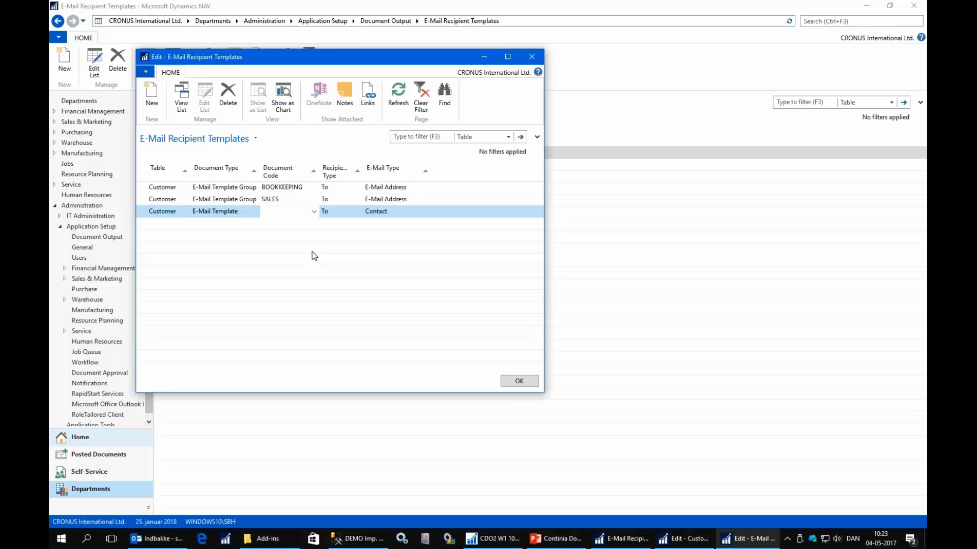
{"action": "key", "text": "alt+Down"}
{"action": "key", "text": "Down"}
{"action": "key", "text": "Down"}
{"action": "key", "text": "Down"}
{"action": "key", "text": "Down"}
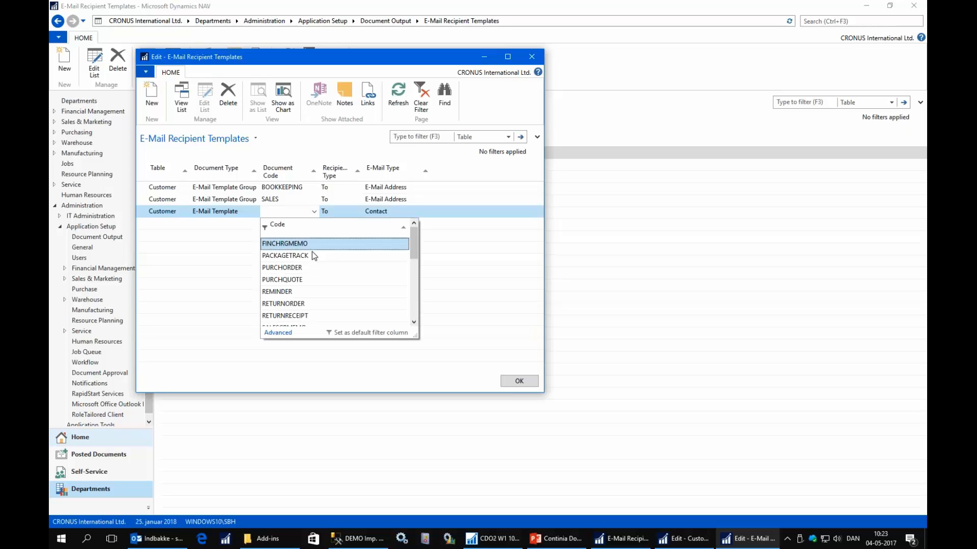
{"action": "key", "text": "Down"}
{"action": "key", "text": "Down"}
{"action": "key", "text": "Down"}
{"action": "key", "text": "Down"}
{"action": "key", "text": "Down"}
{"action": "key", "text": "Down"}
{"action": "key", "text": "Down"}
{"action": "key", "text": "Down"}
{"action": "key", "text": "Down"}
{"action": "key", "text": "Down"}
{"action": "key", "text": "Down"}
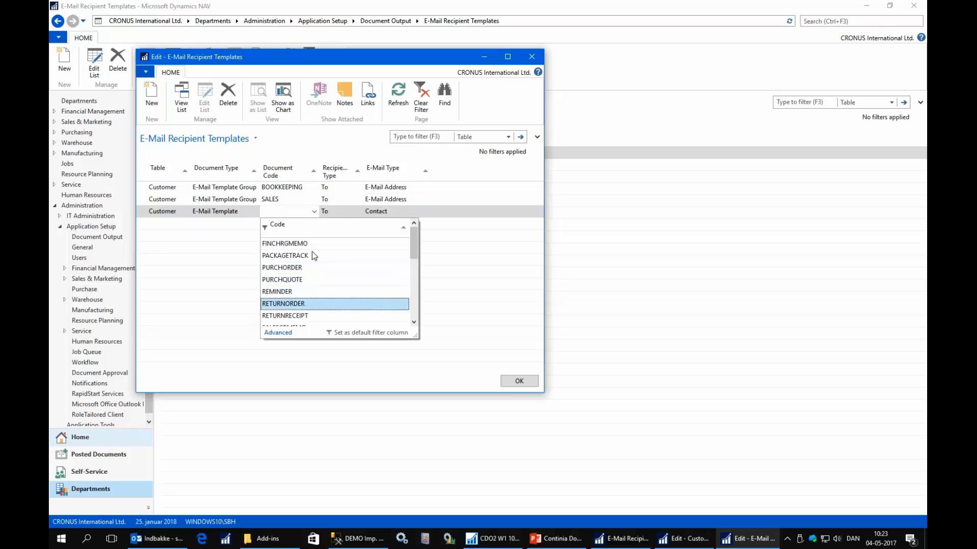
{"action": "key", "text": "Down"}
{"action": "key", "text": "Down"}
{"action": "key", "text": "Down"}
{"action": "key", "text": "Down"}
{"action": "key", "text": "Down"}
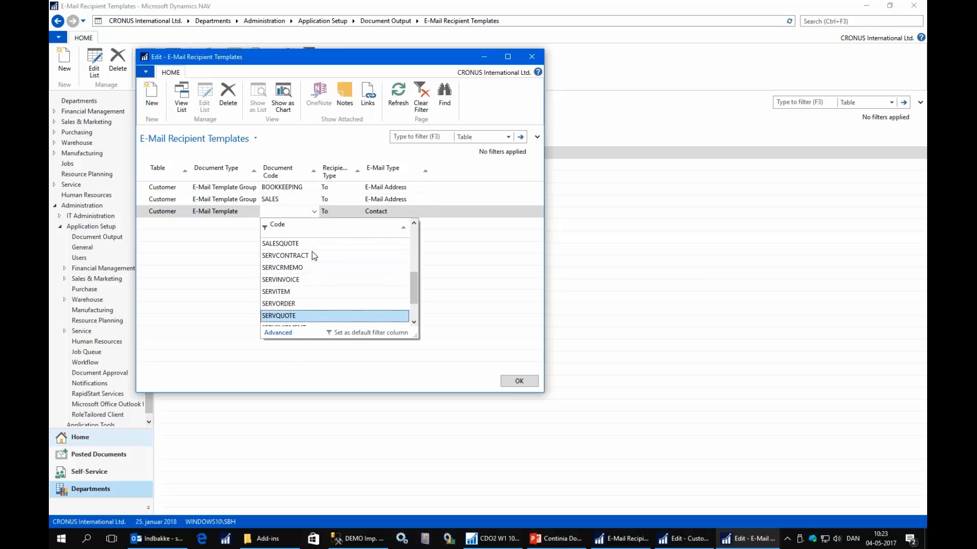
{"action": "key", "text": "Escape"}
Set the STATEMENT line's e-mail type to E-Mail Address and close the recipient templates editor.
{"action": "key", "text": "Tab"}
{"action": "key", "text": "Tab"}
{"action": "key", "text": "F4"}
{"action": "key", "text": "Down"}
{"action": "key", "text": "Return"}
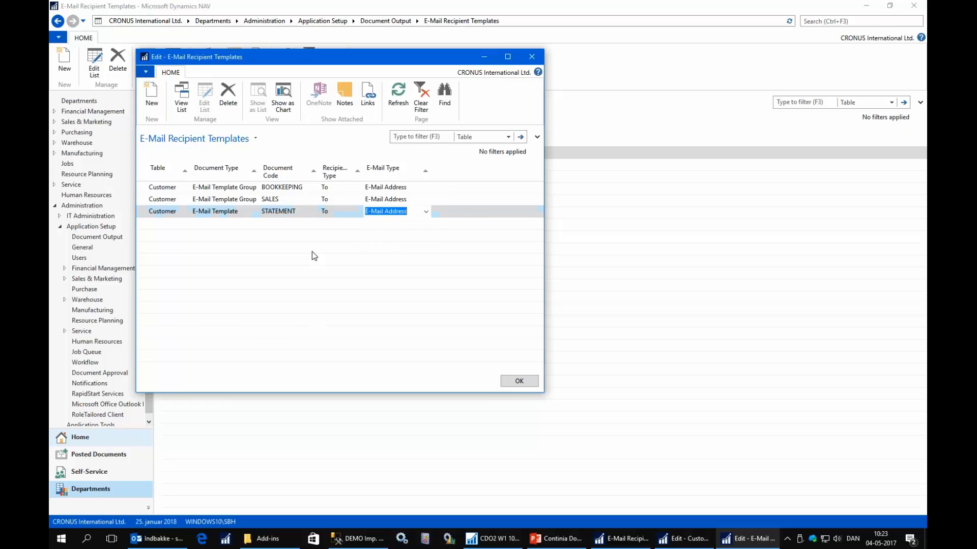
{"action": "key", "text": "Up"}
{"action": "key", "text": "Up"}
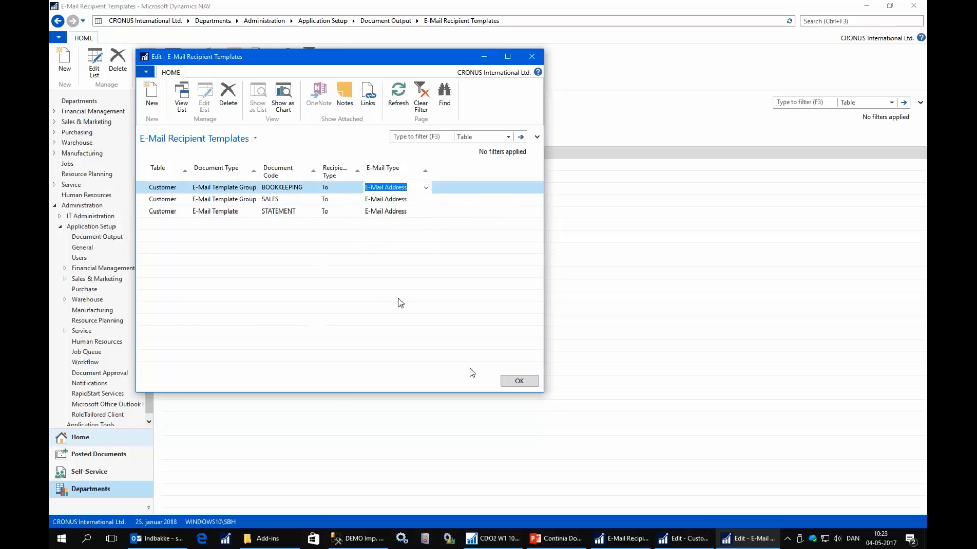
{"action": "left_click", "coordinate": [519, 381]}
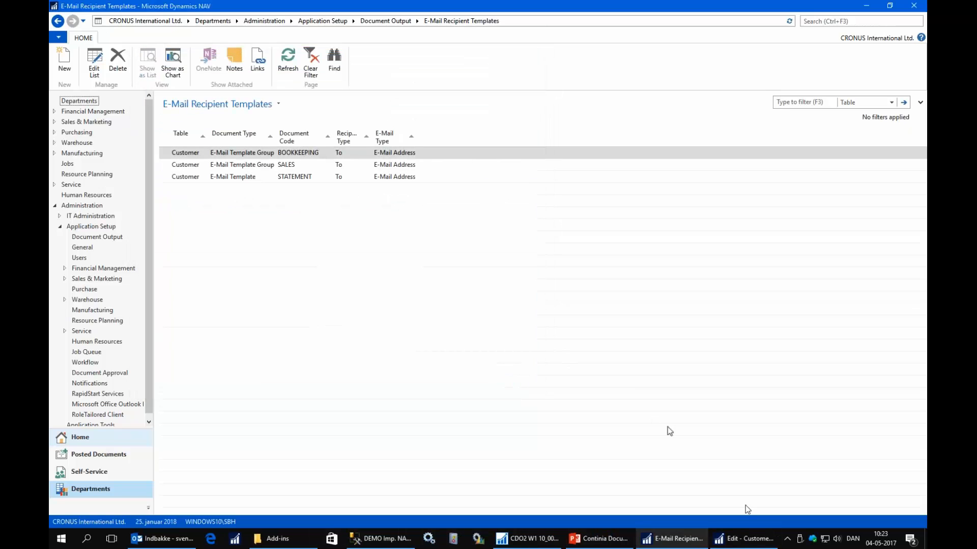
Switch to The Cannon Group PLC customer card and open its e-mail recipients at the BOOKKEEPING line's e-mail field.
{"action": "left_click", "coordinate": [729, 540]}
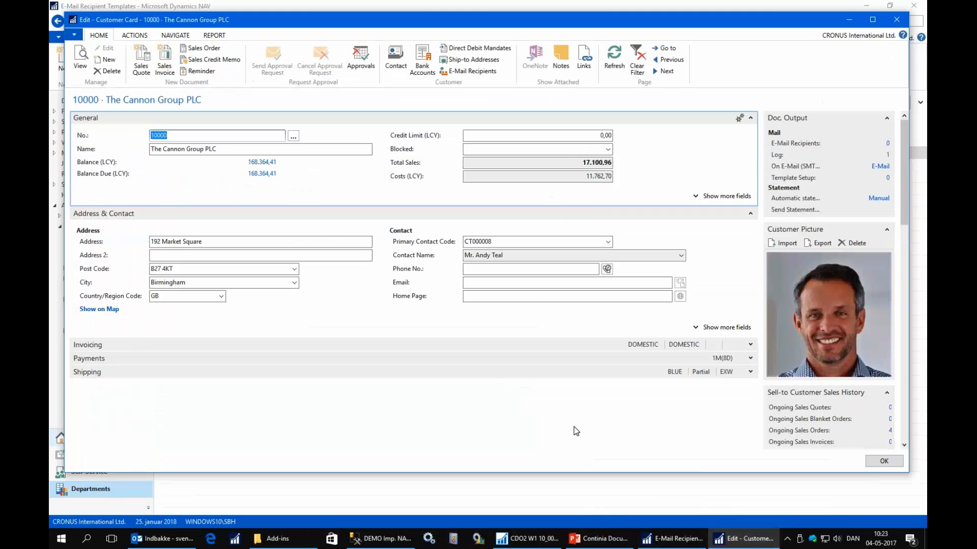
{"action": "left_click", "coordinate": [461, 76]}
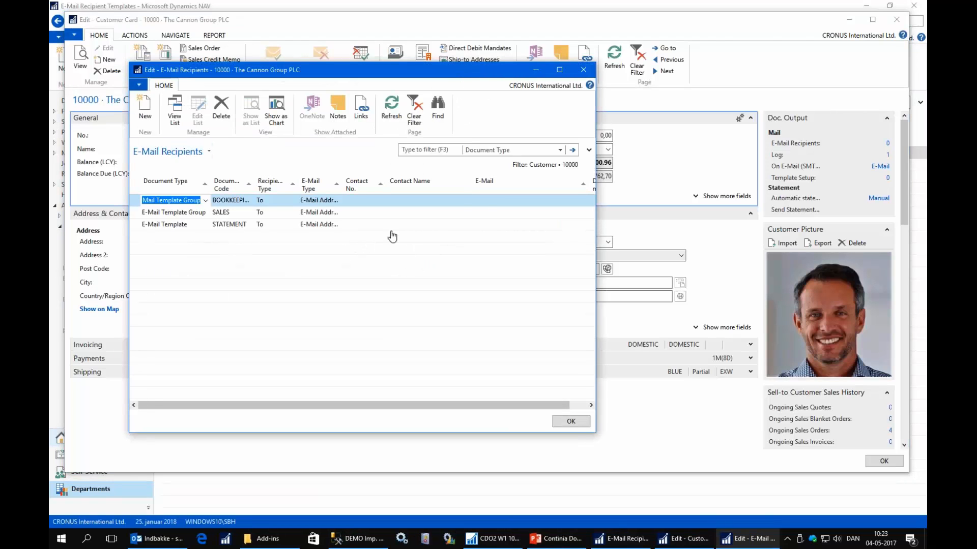
{"action": "left_click", "coordinate": [484, 200]}
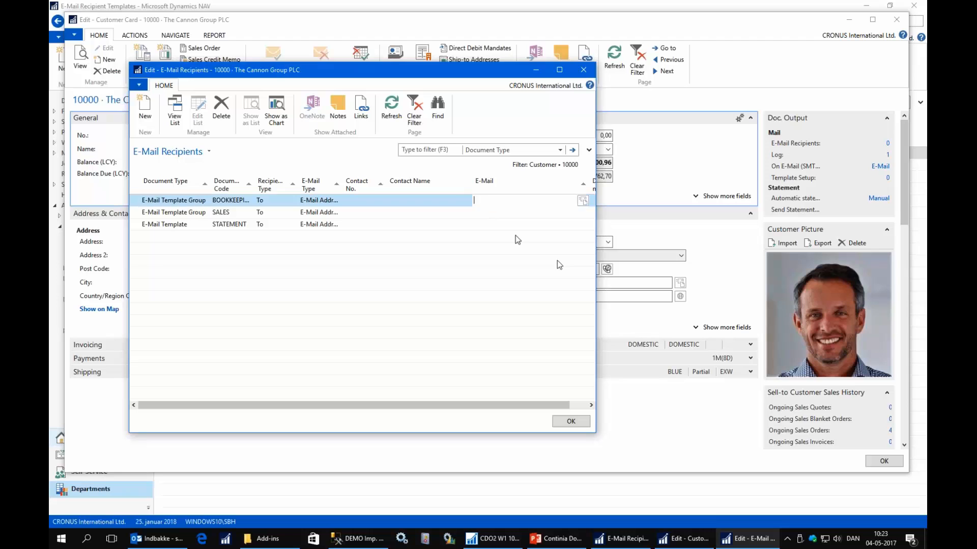
Review the BOOKKEEPING, SALES and STATEMENT recipient lines, then close the recipients list and the customer card.
{"action": "key", "text": "Down"}
{"action": "key", "text": "Down"}
{"action": "key", "text": "Up"}
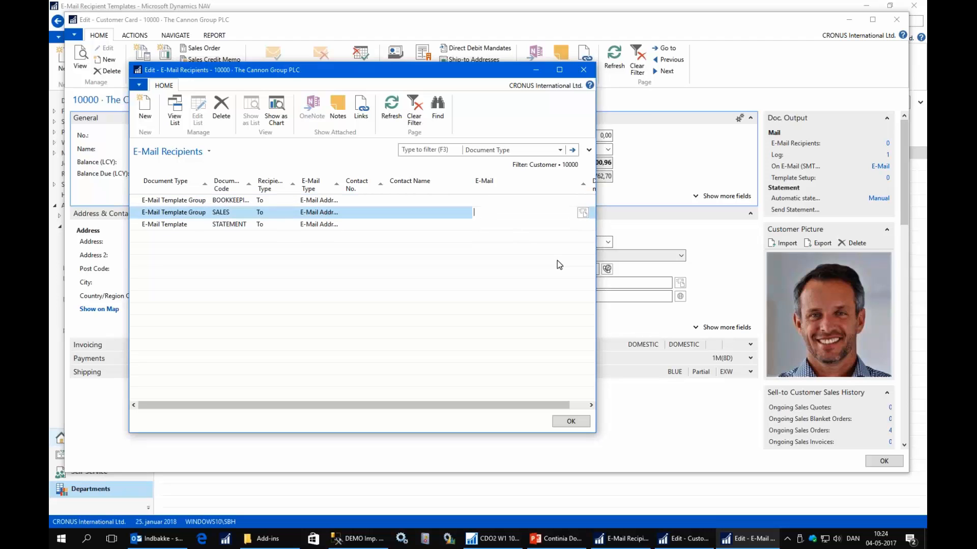
{"action": "key", "text": "Up"}
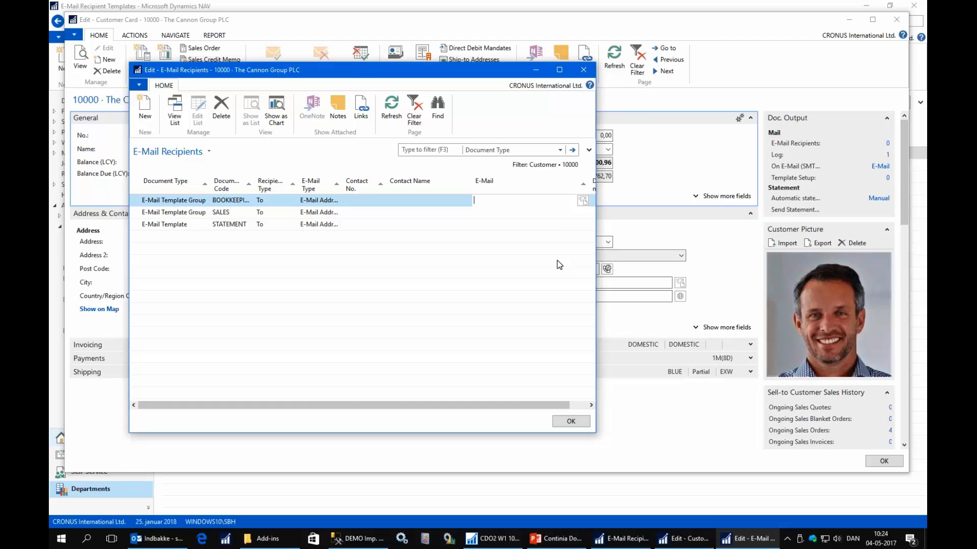
{"action": "key", "text": "Down"}
{"action": "key", "text": "Down"}
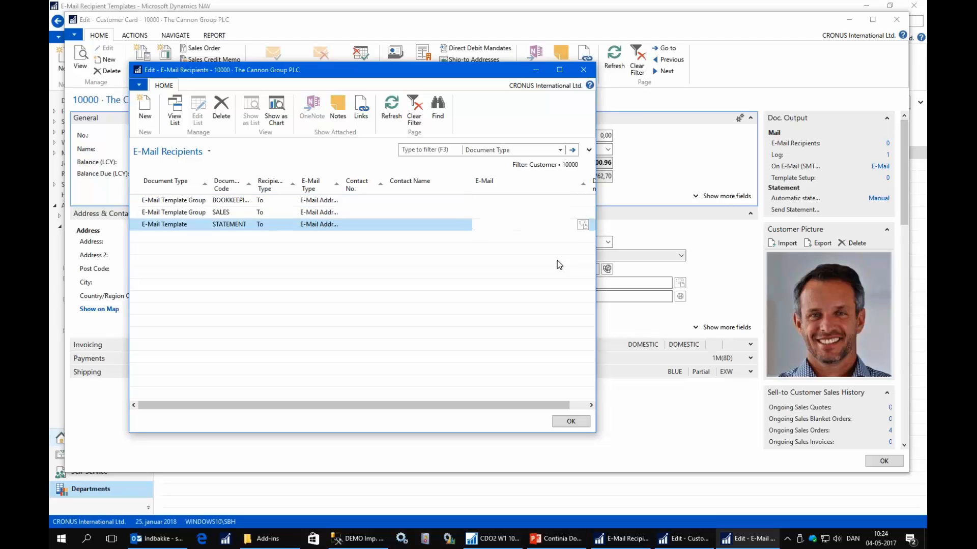
{"action": "key", "text": "Up"}
{"action": "key", "text": "Up"}
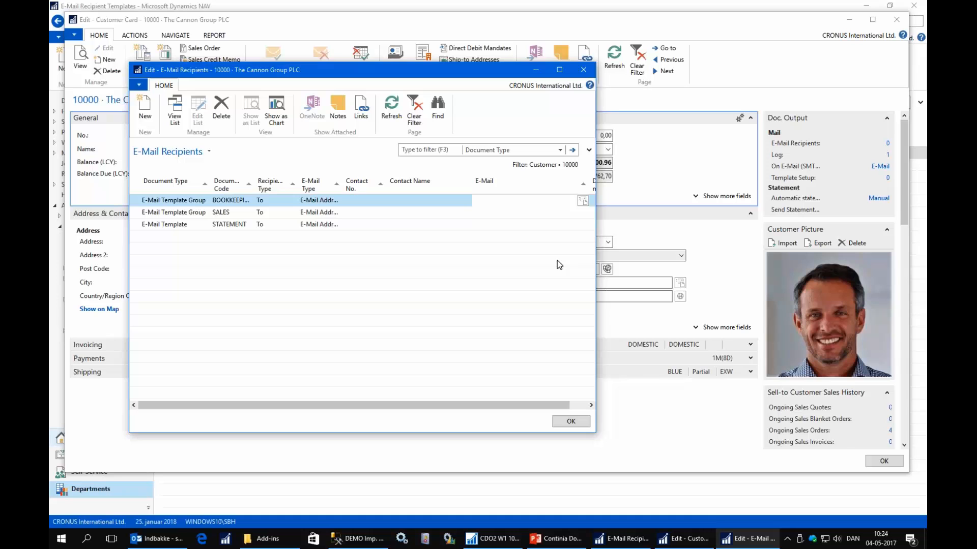
{"action": "key", "text": "Escape"}
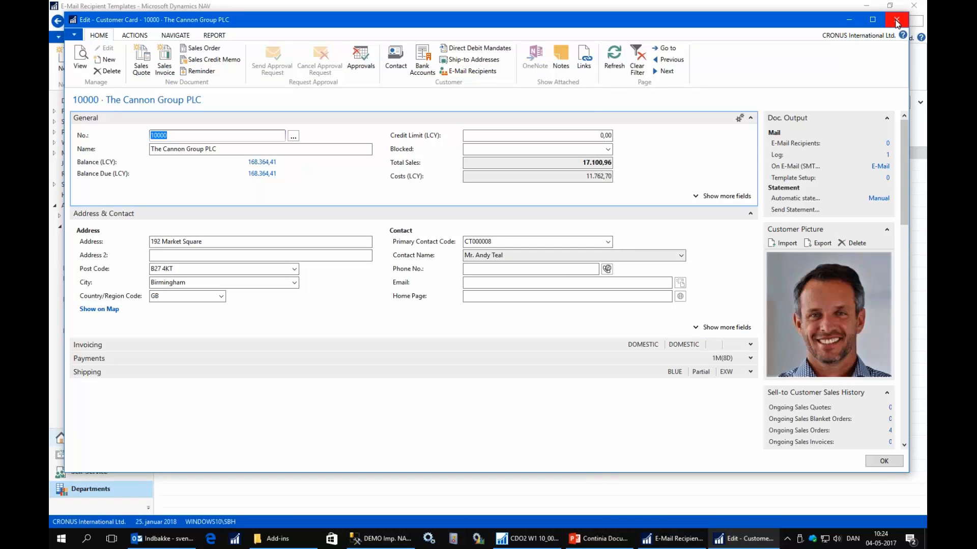
{"action": "left_click", "coordinate": [896, 22]}
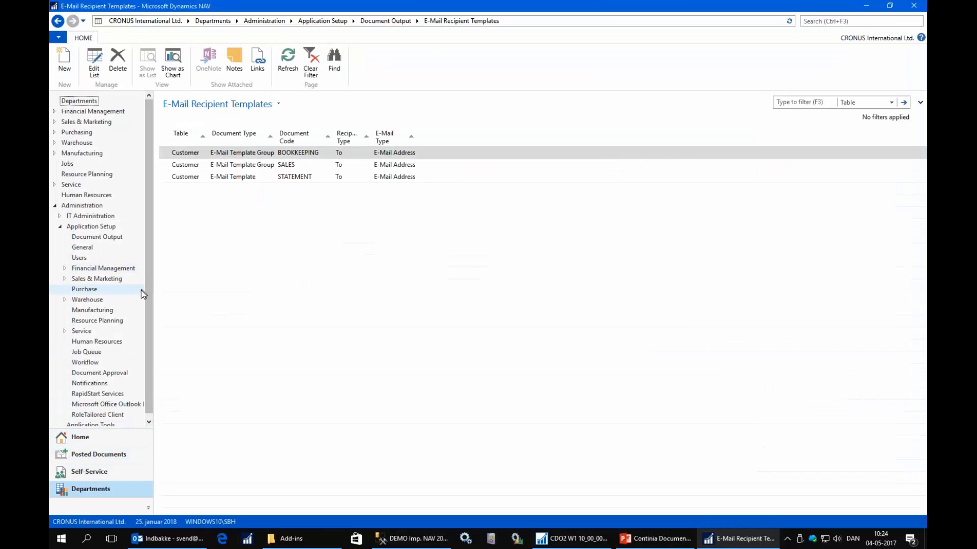
Open the SALESINVOICE template card from the Document Output templates list.
{"action": "left_click", "coordinate": [113, 238]}
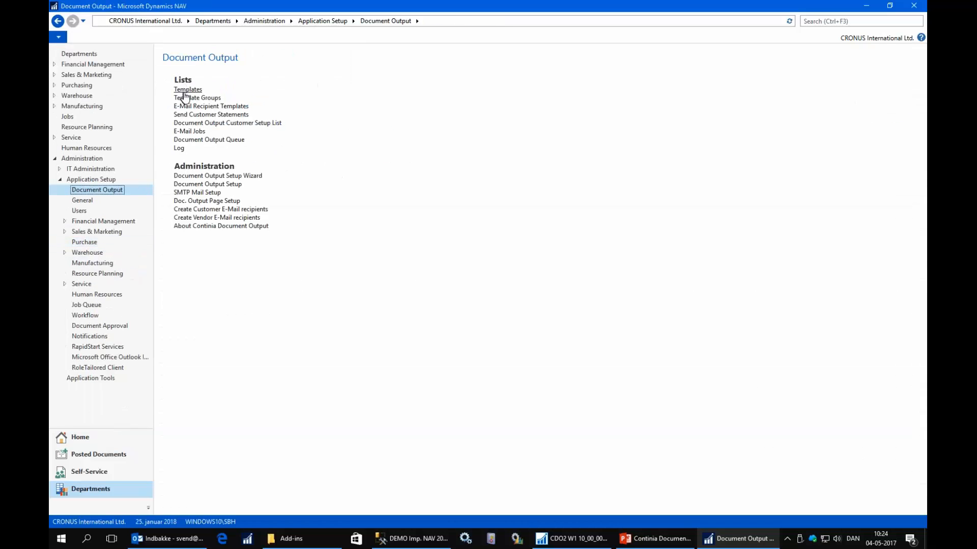
{"action": "left_click", "coordinate": [184, 93]}
{"action": "left_click", "coordinate": [195, 250]}
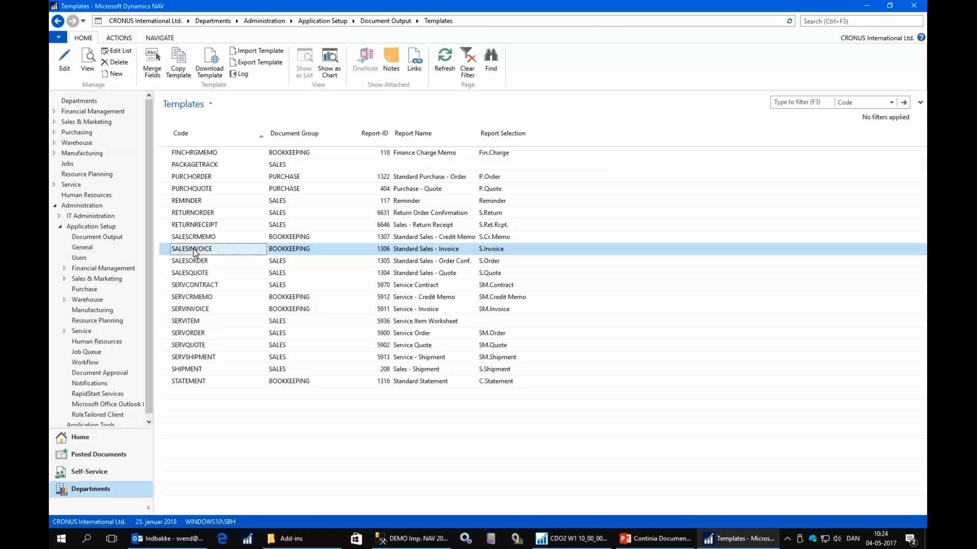
{"action": "double_click", "coordinate": [194, 250]}
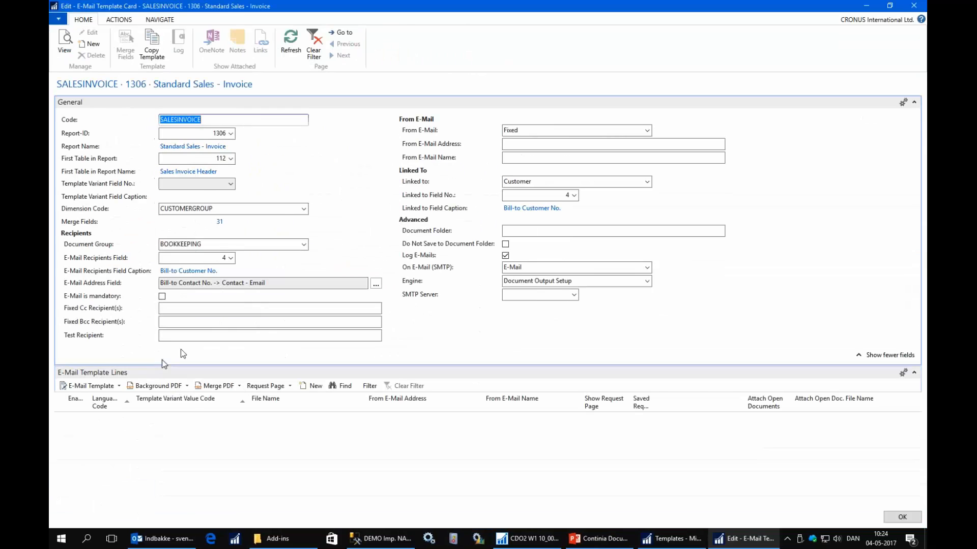
Enter a test e-mail address as the Test Recipient on the SALESINVOICE template and close the card.
{"action": "left_click", "coordinate": [180, 334]}
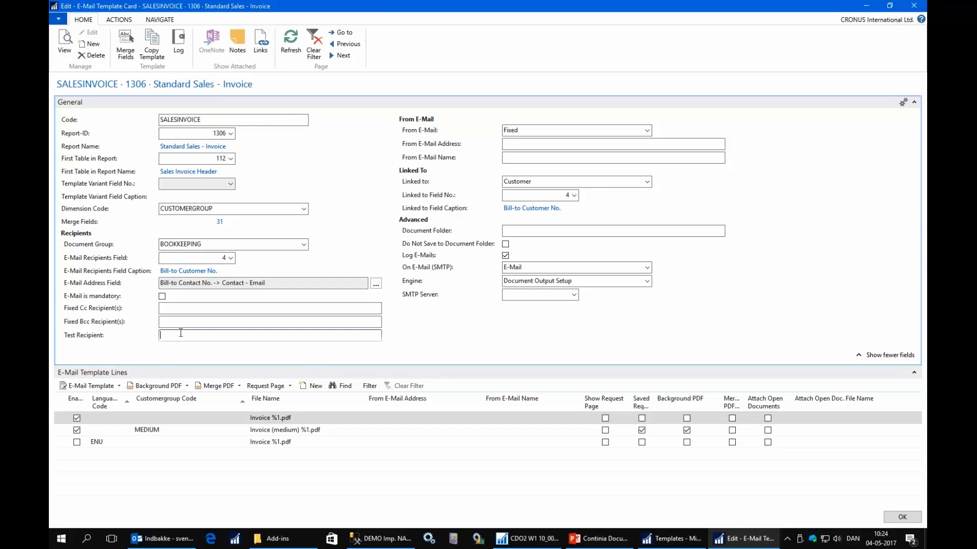
{"action": "key", "text": "Tab"}
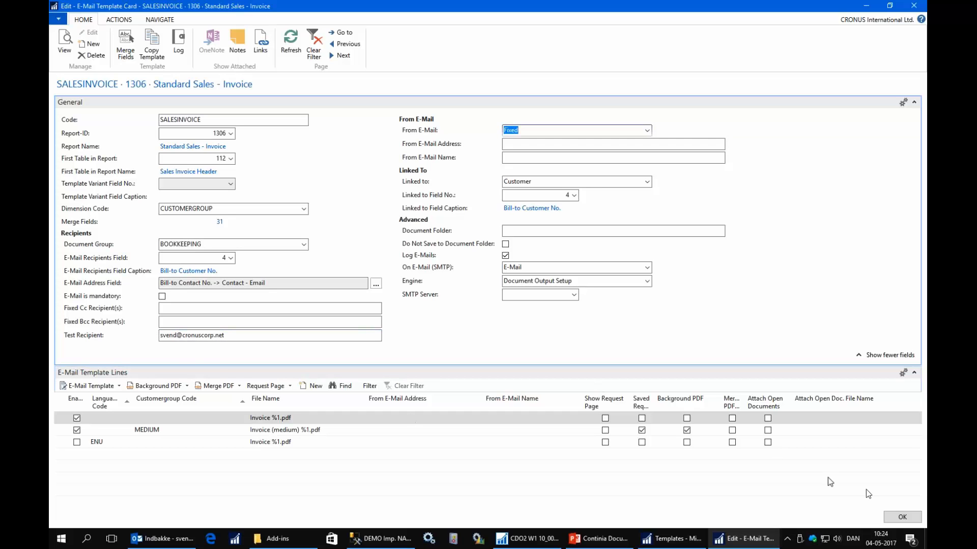
{"action": "left_click", "coordinate": [893, 515]}
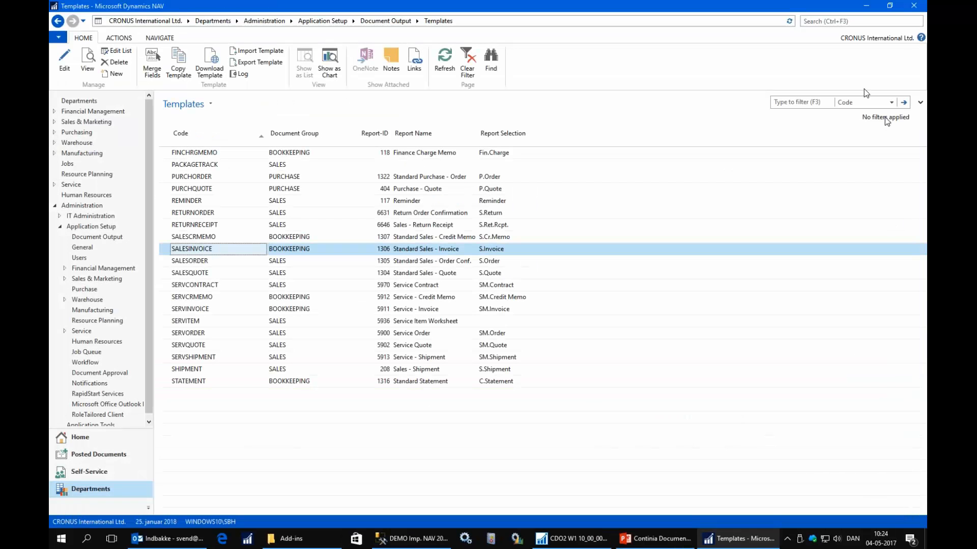
Search for "unhand", open Unhandled Posted Sales Invoices to check the e-mail recipients, and close the list.
{"action": "left_click", "coordinate": [825, 22]}
{"action": "type", "text": "un"}
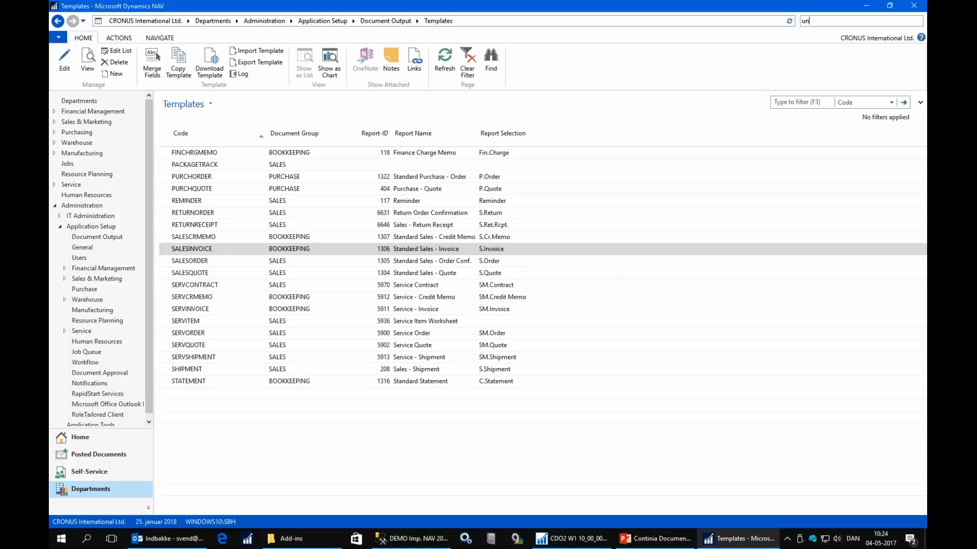
{"action": "type", "text": "hand"}
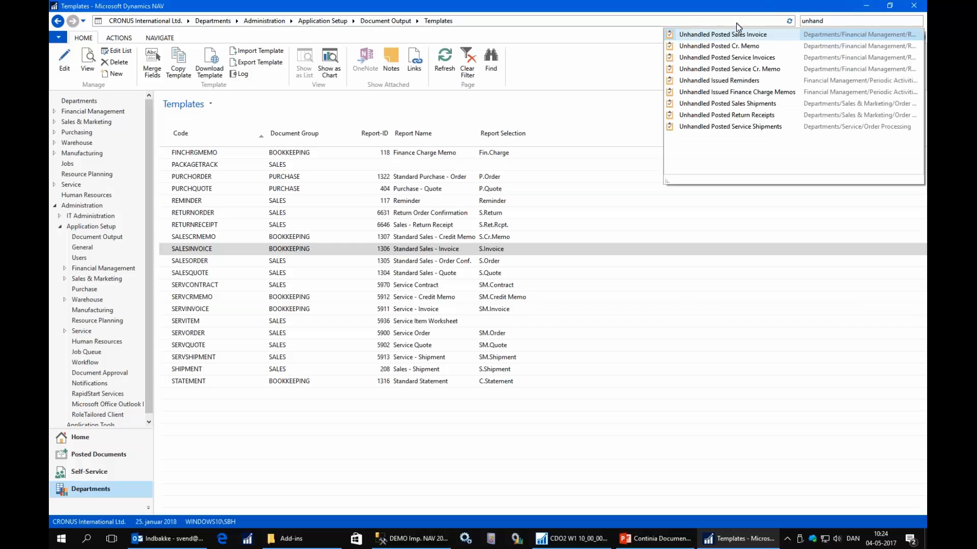
{"action": "left_click", "coordinate": [734, 35]}
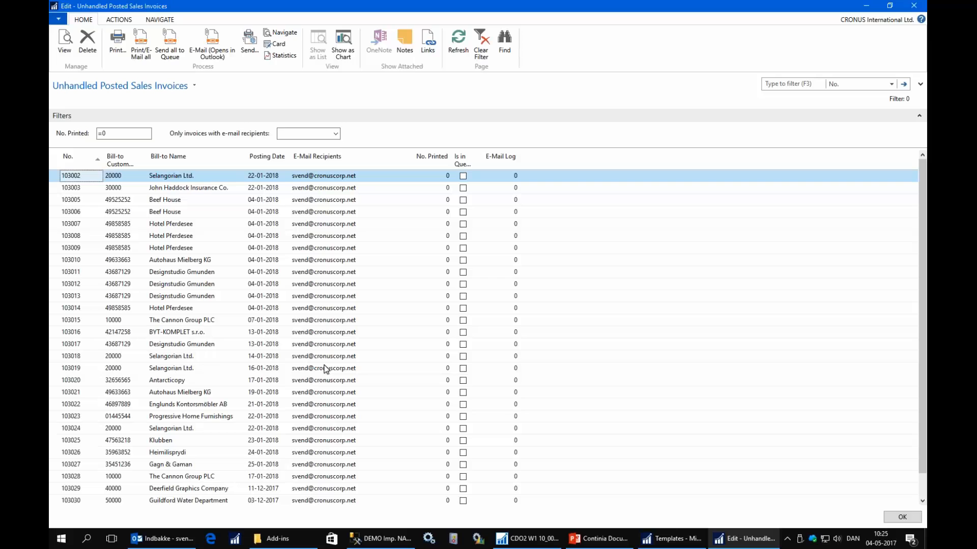
{"action": "key", "text": "Escape"}
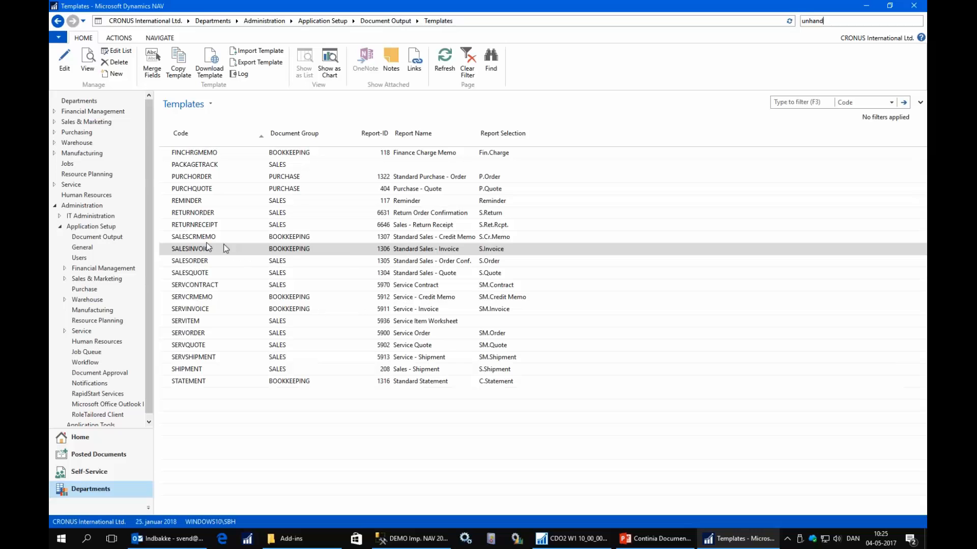
Clear the Test Recipient on the SALESINVOICE template and close its card.
{"action": "left_click", "coordinate": [199, 248]}
{"action": "double_click", "coordinate": [200, 250]}
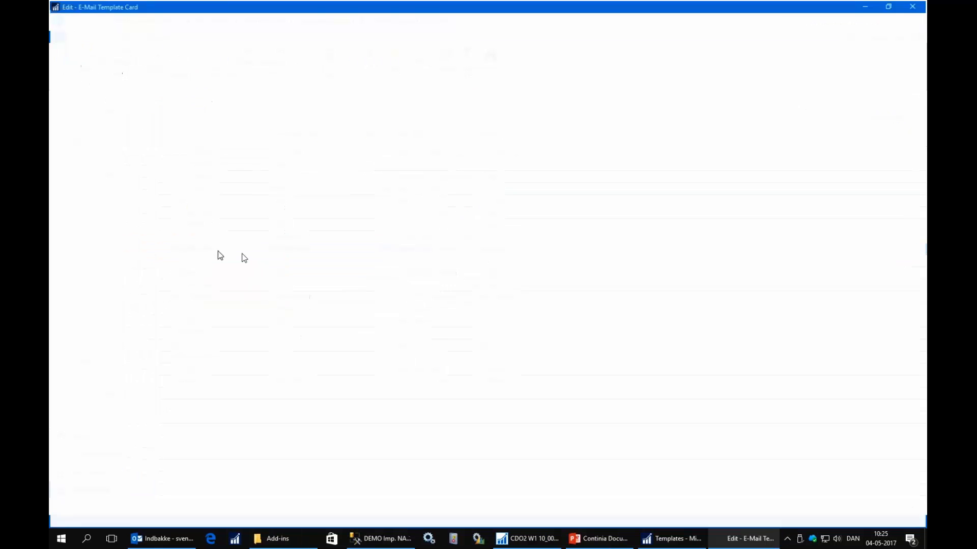
{"action": "left_click_drag", "start_coordinate": [237, 335], "coordinate": [131, 349]}
{"action": "key", "text": "Delete"}
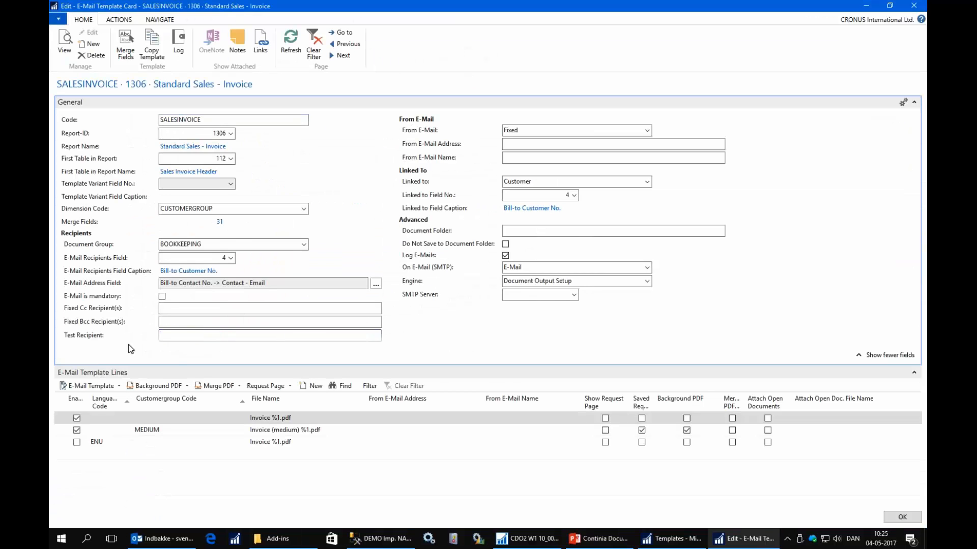
{"action": "key", "text": "ctrl+z"}
{"action": "key", "text": "ctrl+x"}
{"action": "type", "text": "$"}
{"action": "key", "text": "Tab"}
{"action": "left_click", "coordinate": [175, 337]}
{"action": "key", "text": "BackSpace"}
{"action": "key", "text": "Tab"}
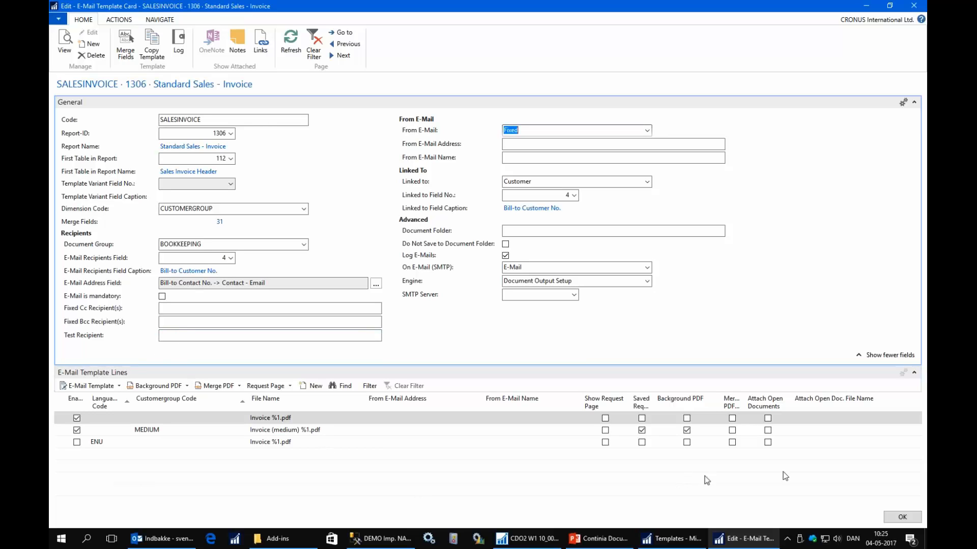
{"action": "left_click", "coordinate": [895, 516]}
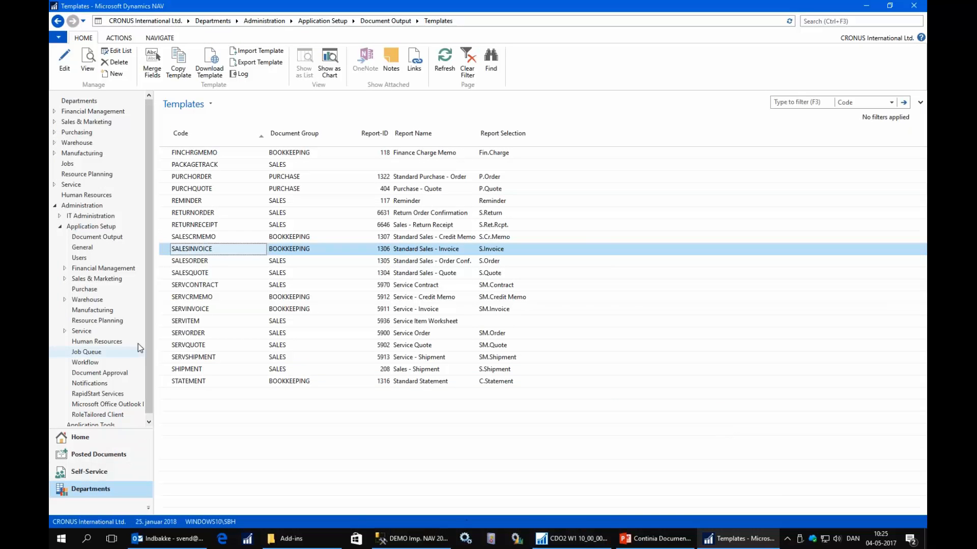
Open the SALESINVOICE template card and set the E-Mail Address Field to the Email field of the Bill-to Customer No.'s Customer table.
{"action": "double_click", "coordinate": [214, 249]}
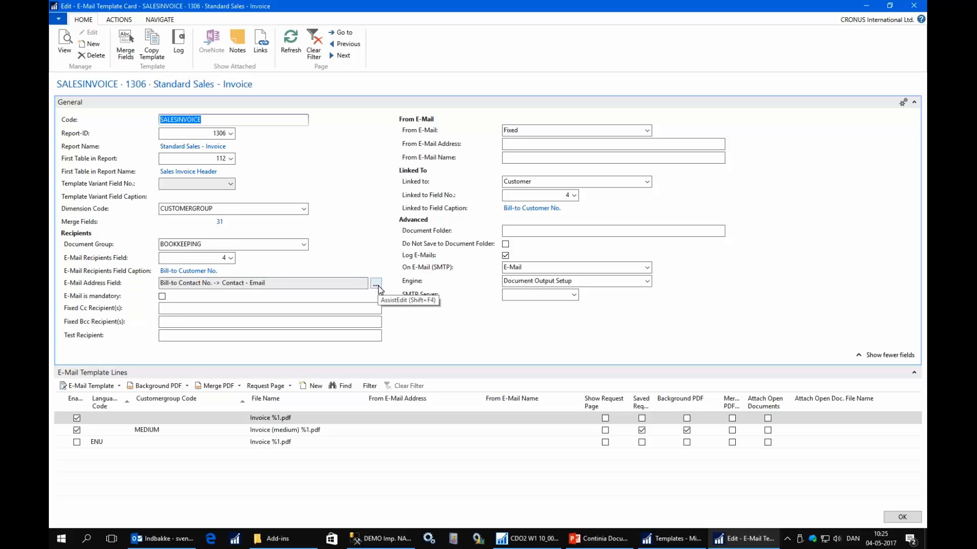
{"action": "left_click", "coordinate": [377, 286]}
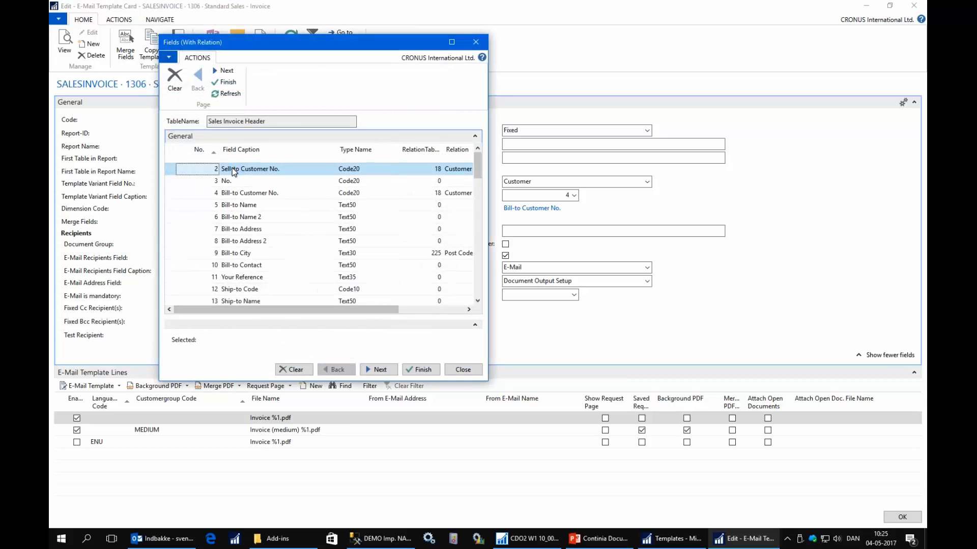
{"action": "left_click", "coordinate": [241, 195]}
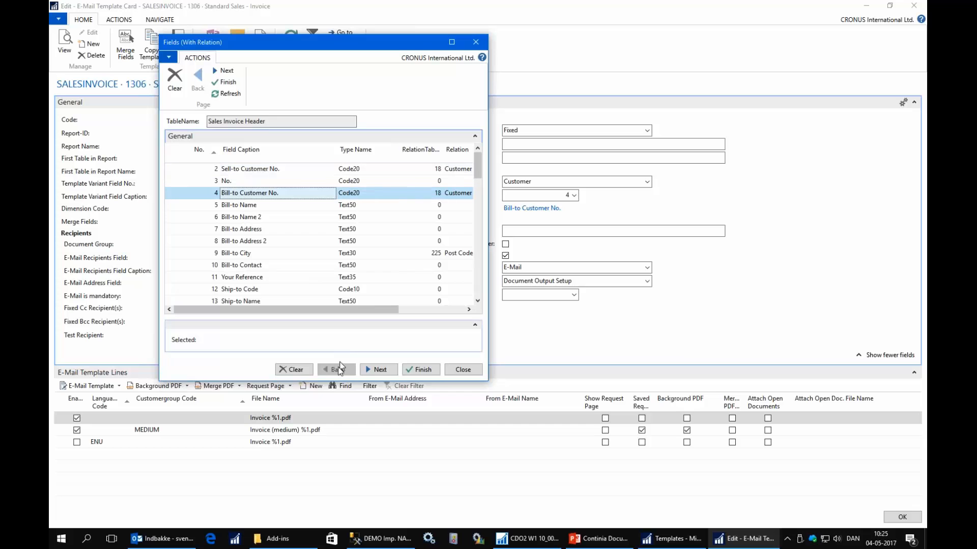
{"action": "left_click", "coordinate": [376, 370]}
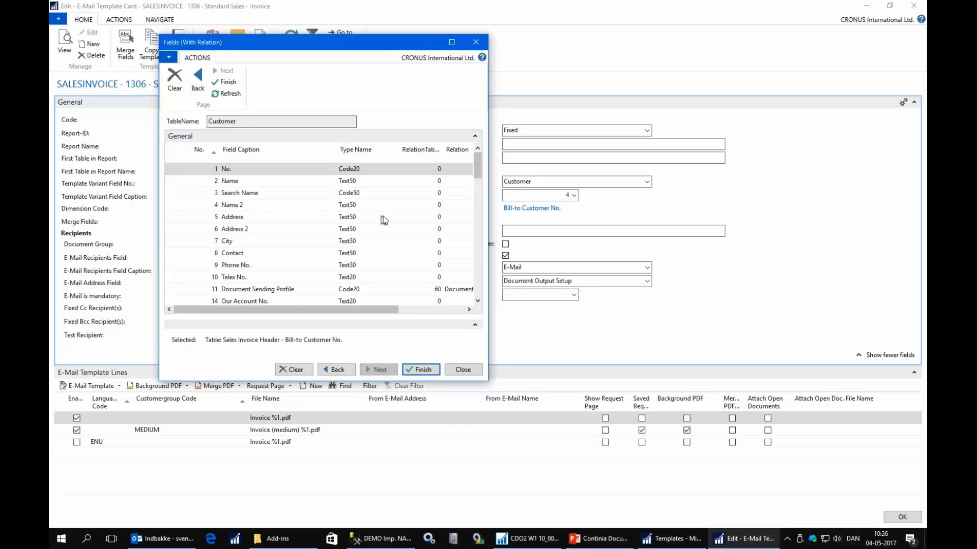
{"action": "scroll", "coordinate": [381, 223], "scroll_direction": "down", "scroll_amount": 5}
{"action": "scroll", "coordinate": [368, 240], "scroll_direction": "down", "scroll_amount": 15}
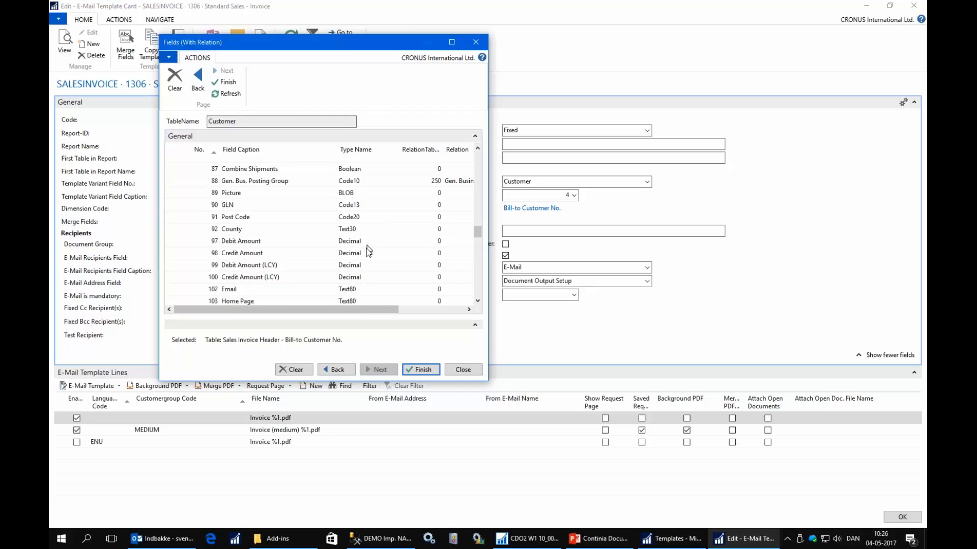
{"action": "left_click", "coordinate": [231, 182]}
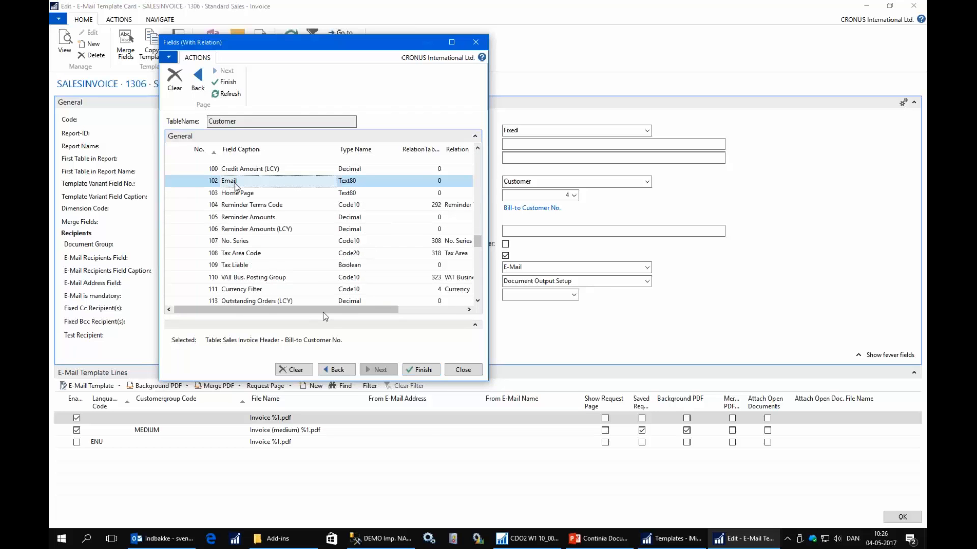
{"action": "left_click", "coordinate": [425, 376]}
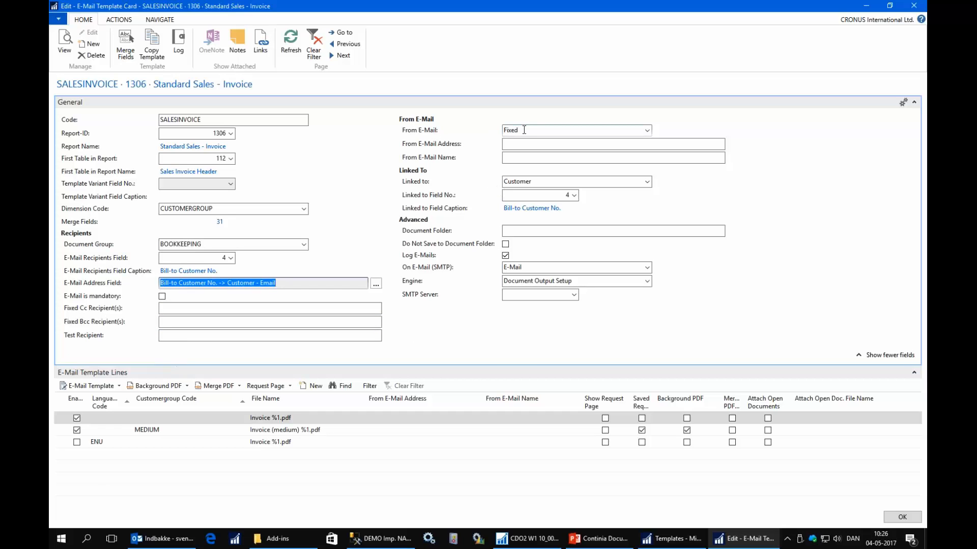
Look through the From E-Mail options on the SALESINVOICE template without changing the selection.
{"action": "left_click", "coordinate": [525, 129]}
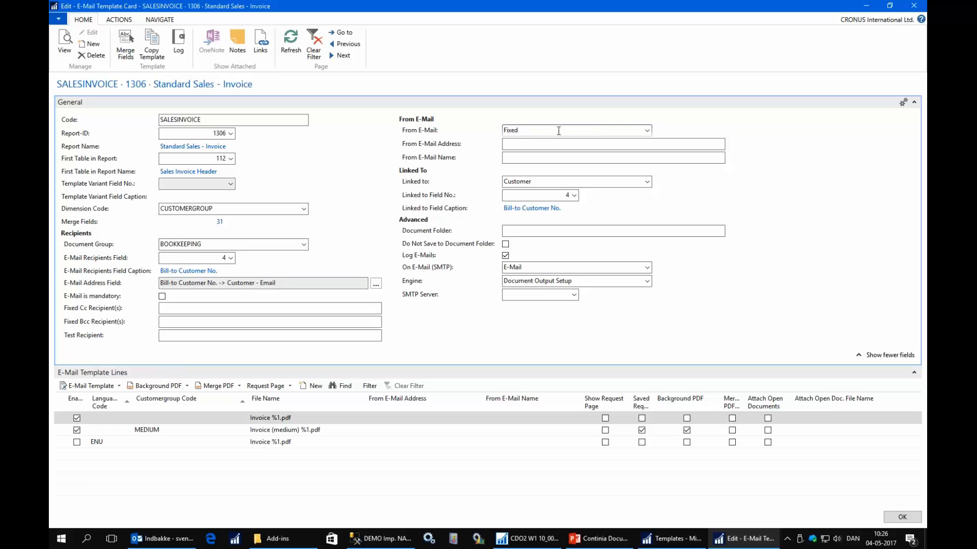
{"action": "left_click", "coordinate": [646, 131]}
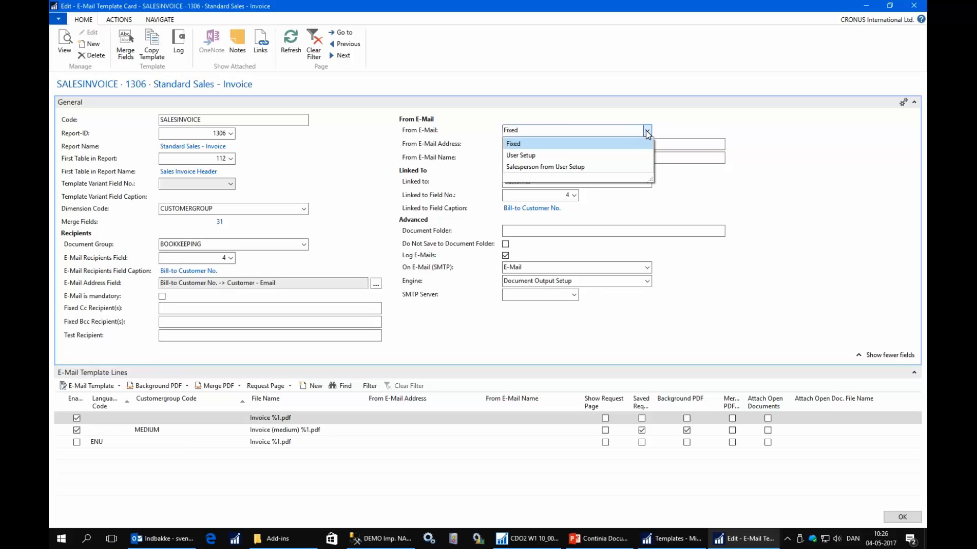
{"action": "left_click", "coordinate": [647, 131]}
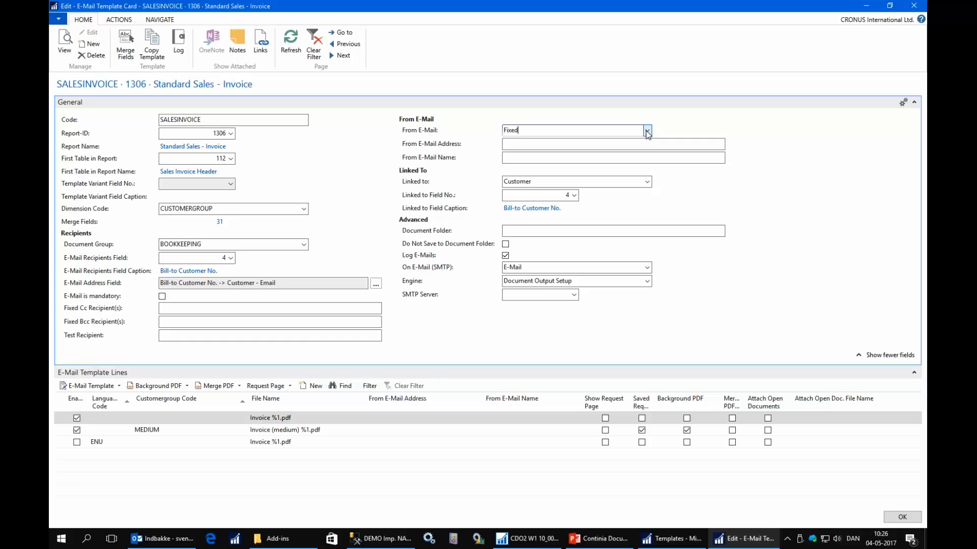
Set the template's Document Folder to \\server\pdffolder\%4\.
{"action": "left_click", "coordinate": [521, 234]}
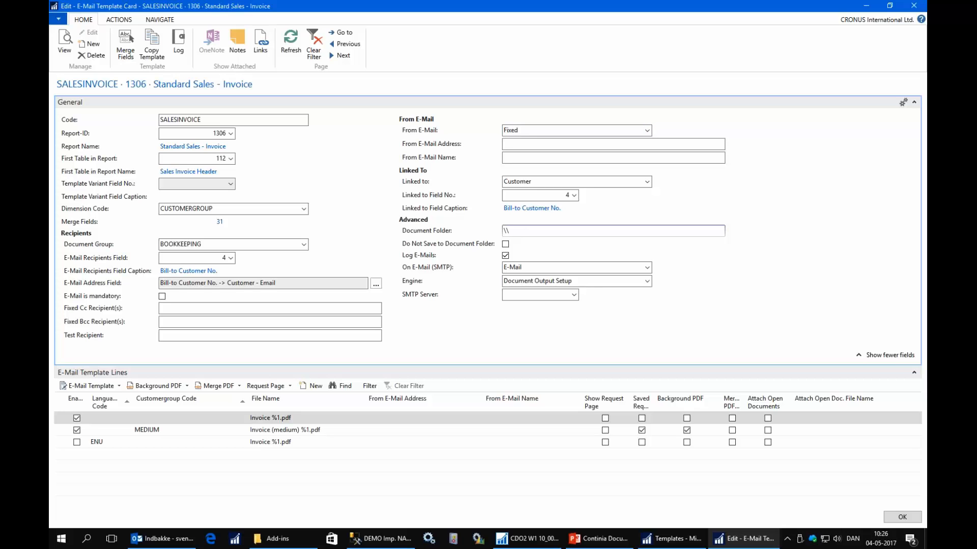
{"action": "type", "text": "\\\\server\\pdffolder\\%4\\"}
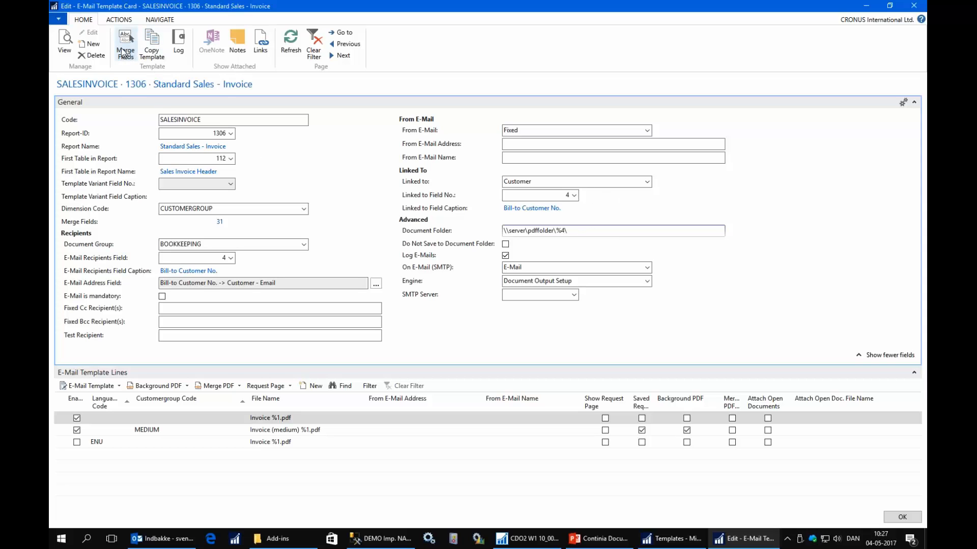
Review the SALESINVOICE template's merge field numbers, close the list, and highlight the Document Folder path.
{"action": "left_click", "coordinate": [122, 50]}
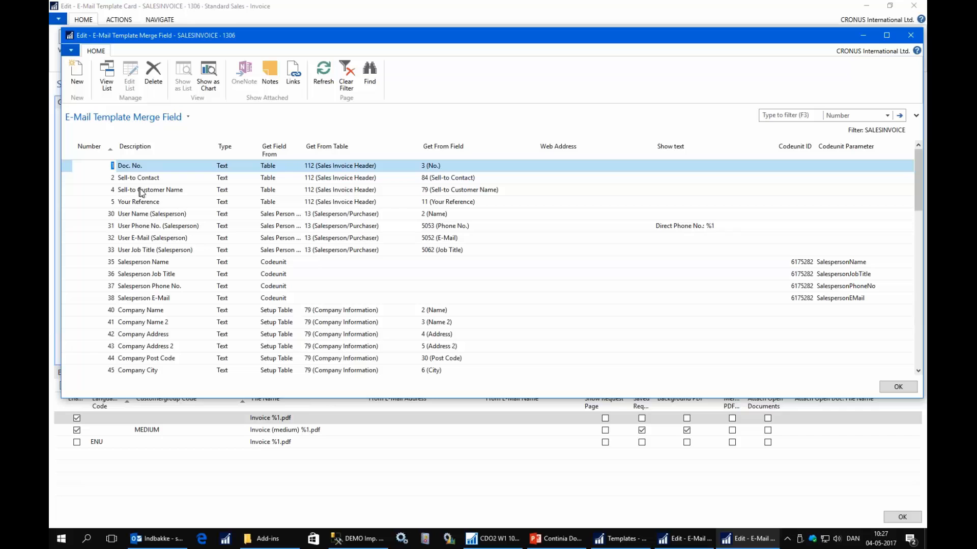
{"action": "left_click", "coordinate": [898, 386]}
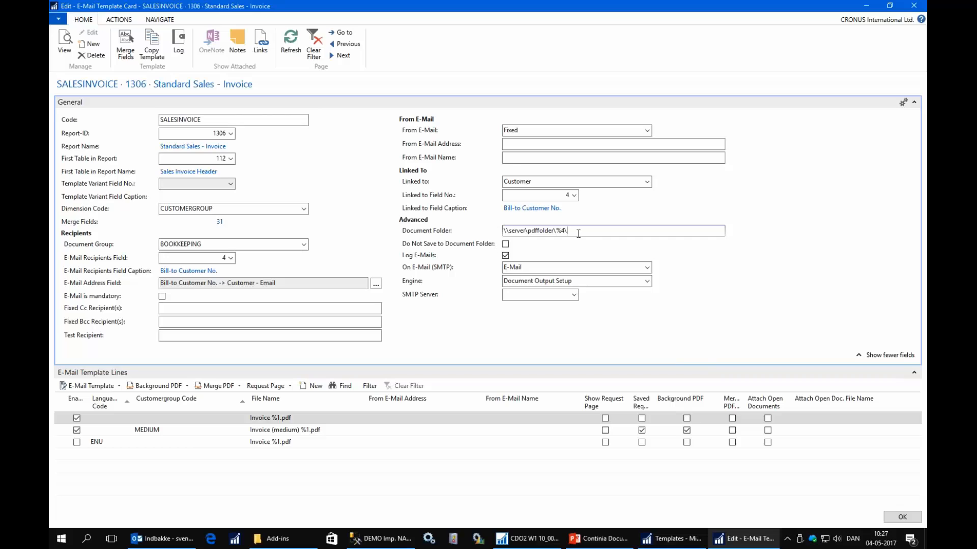
{"action": "left_click", "coordinate": [587, 230]}
{"action": "left_click_drag", "start_coordinate": [578, 230], "coordinate": [492, 219]}
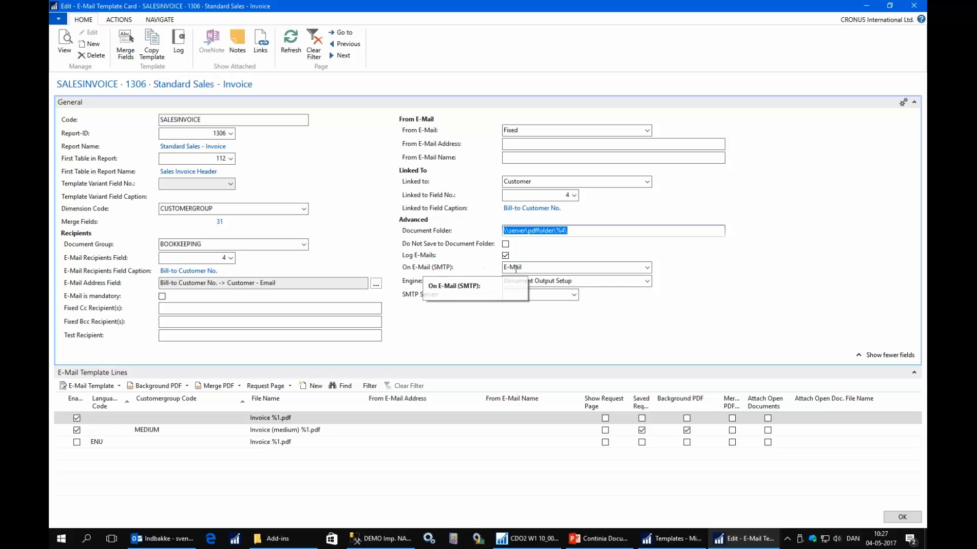
Check the On E-Mail (SMTP) options, keep E-Mail, and close the SALESINVOICE template card.
{"action": "left_click", "coordinate": [516, 269]}
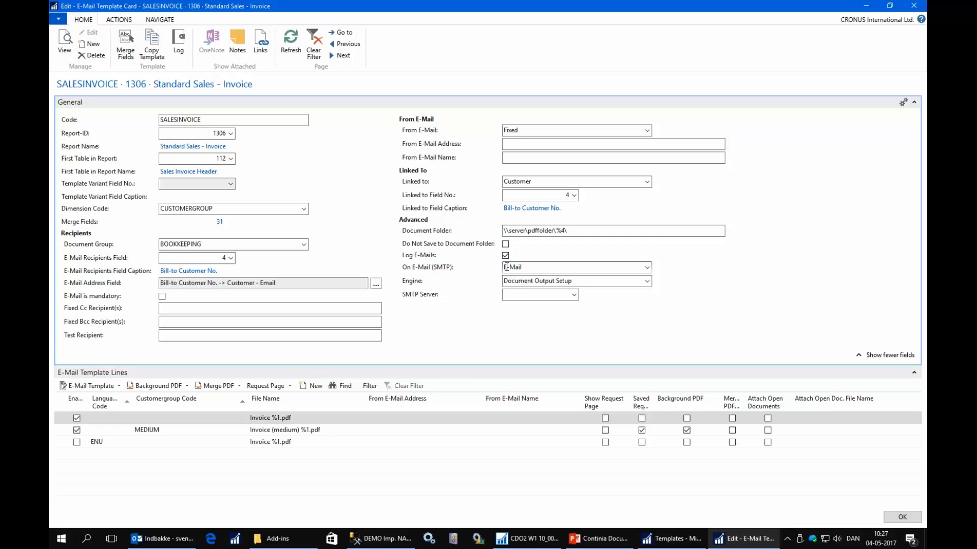
{"action": "left_click", "coordinate": [647, 268]}
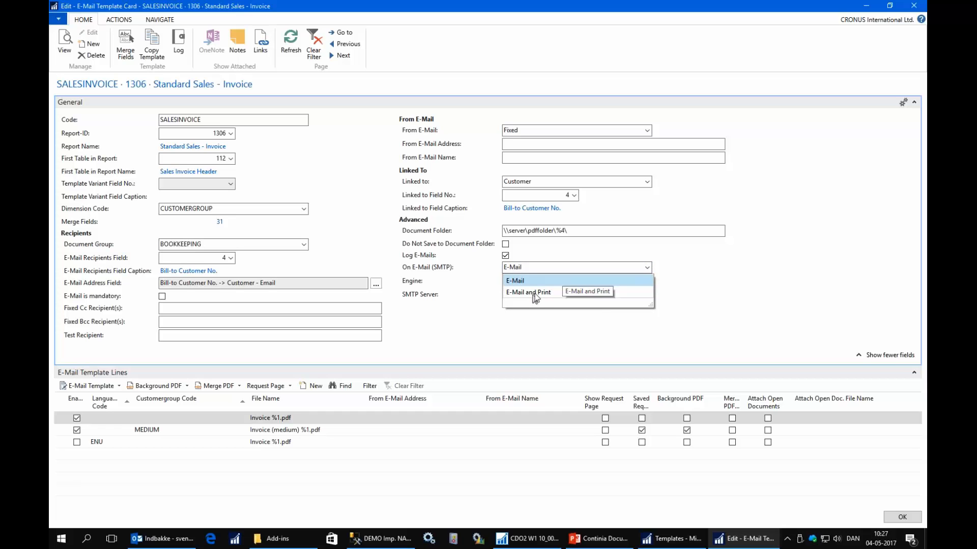
{"action": "left_click", "coordinate": [533, 267]}
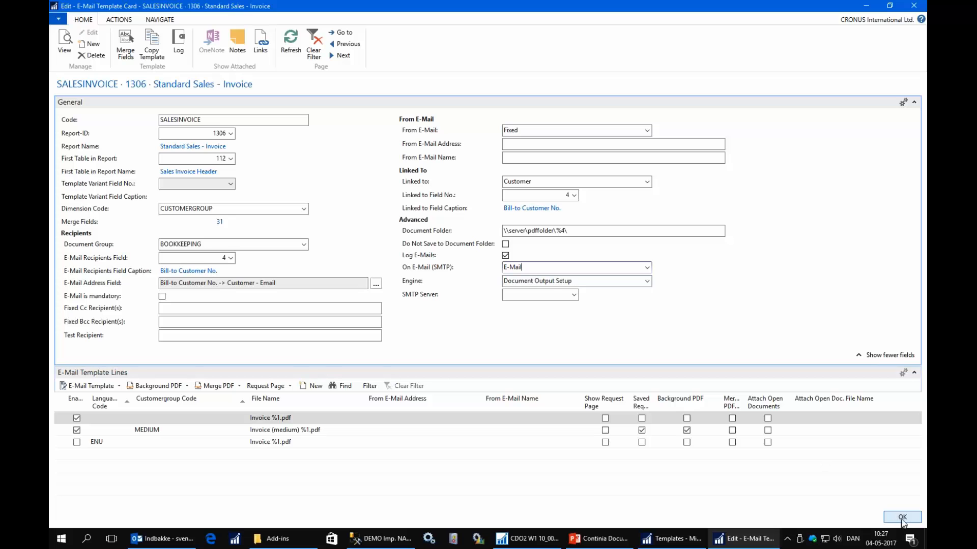
{"action": "left_click", "coordinate": [902, 521]}
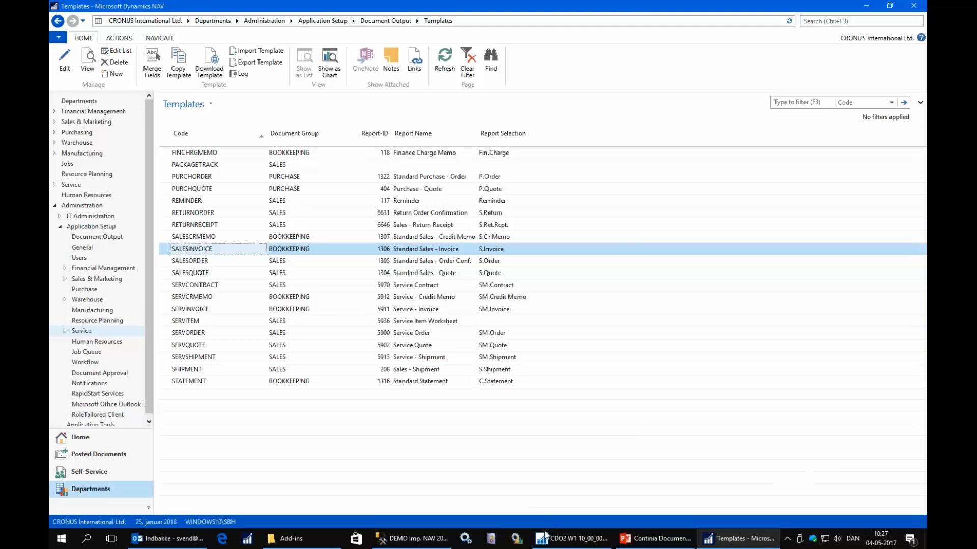
Switch to the PowerPoint presentation and start the slide show from the "What have we seen?" slide.
{"action": "left_click", "coordinate": [655, 539]}
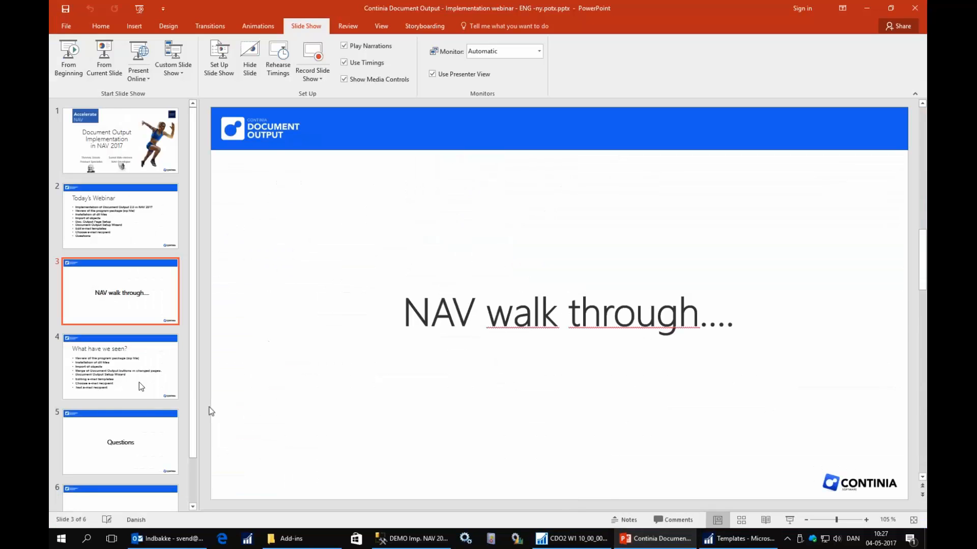
{"action": "left_click", "coordinate": [137, 380]}
{"action": "left_click", "coordinate": [104, 57]}
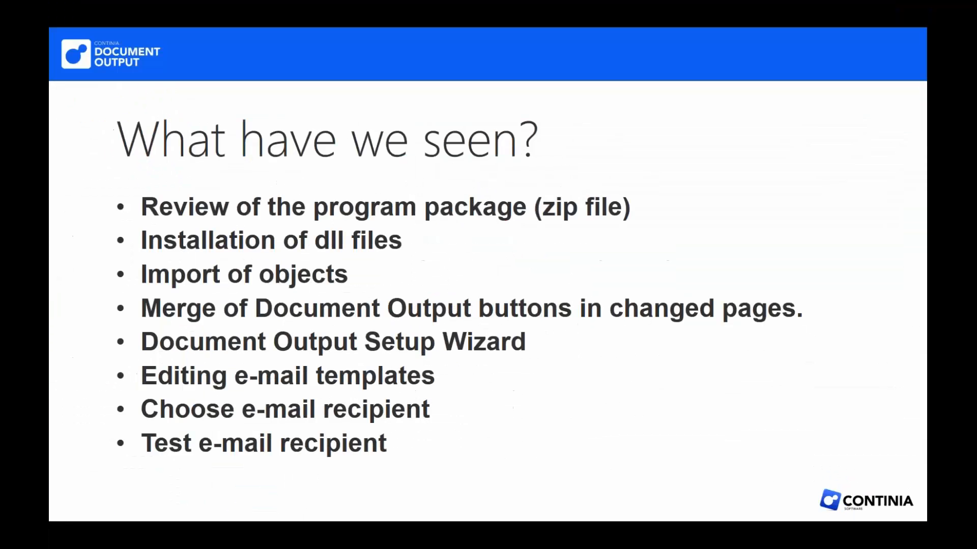